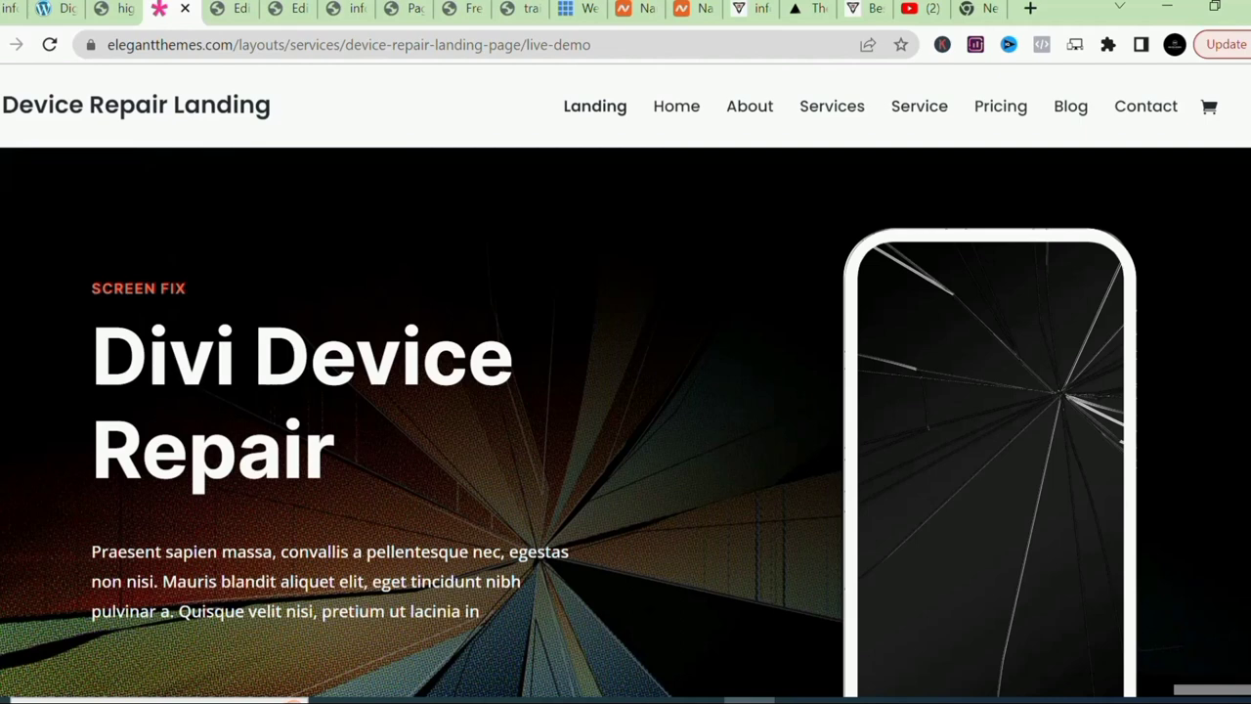
Switch from the Divi demo to the Webplugg Media YouTube channel's Videos page.
{"action": "left_click", "coordinate": [911, 9]}
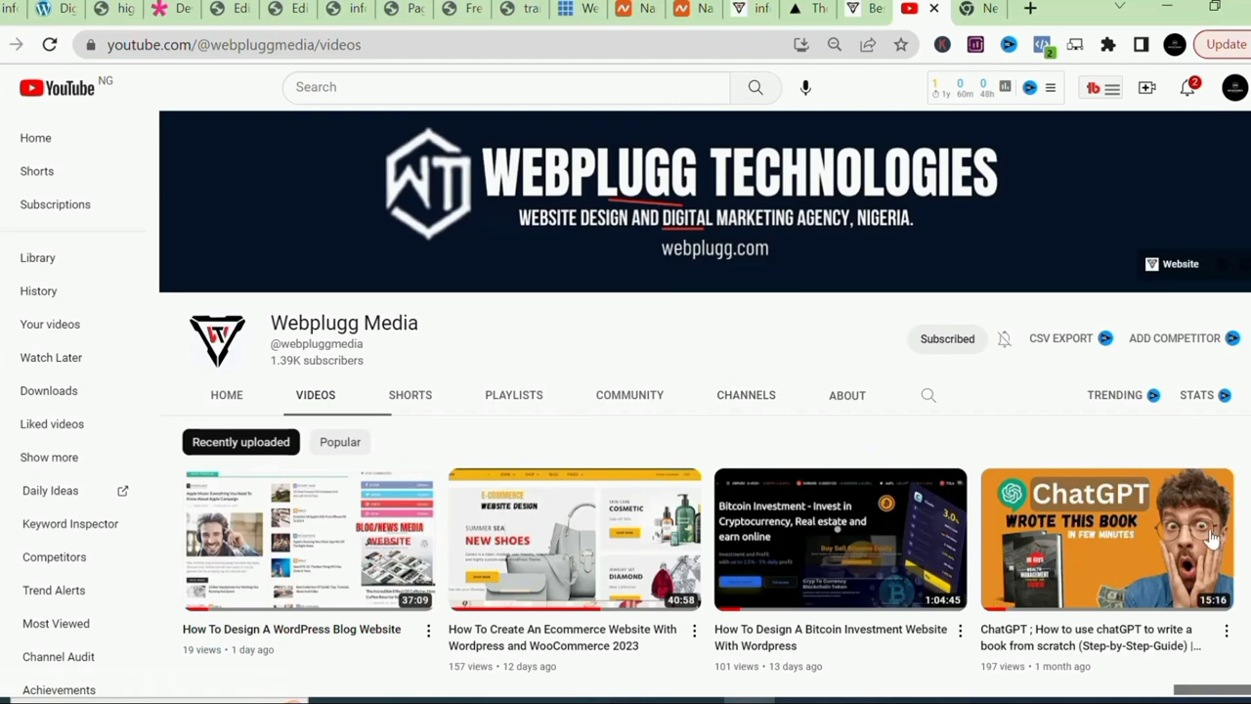
{"action": "scroll", "coordinate": [1225, 544], "scroll_direction": "down", "scroll_amount": 4}
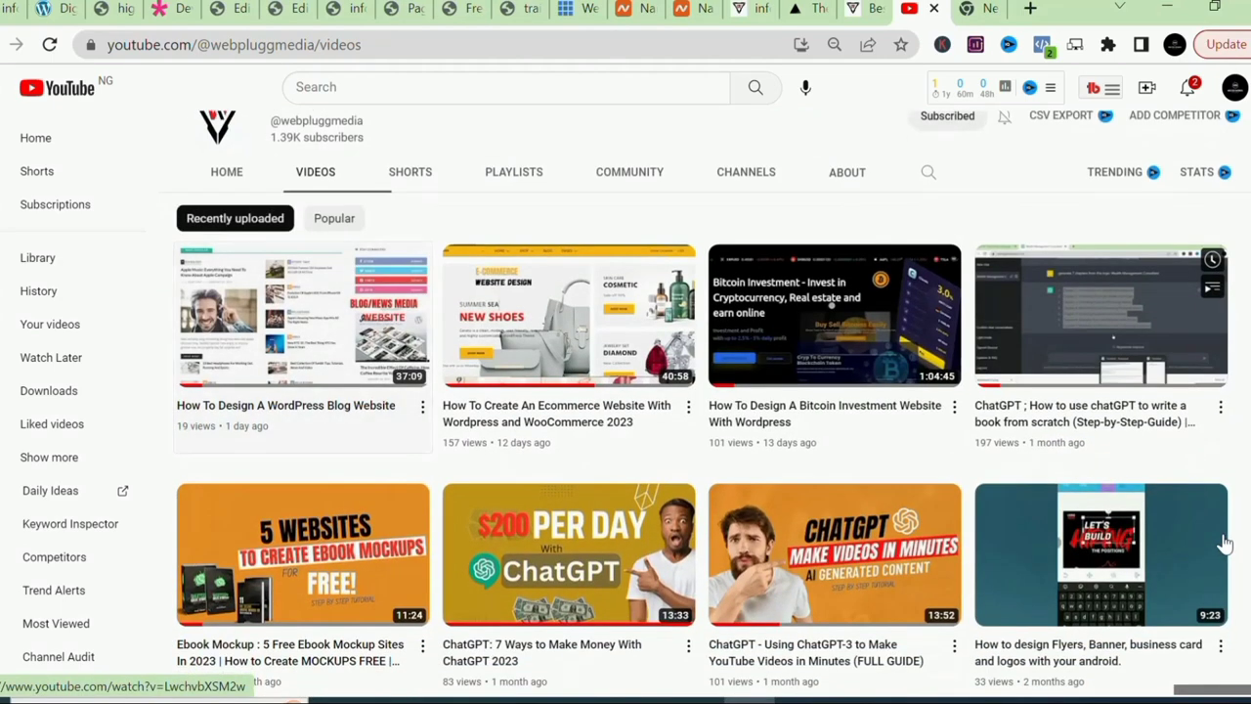
{"action": "scroll", "coordinate": [1225, 544], "scroll_direction": "down", "scroll_amount": 4}
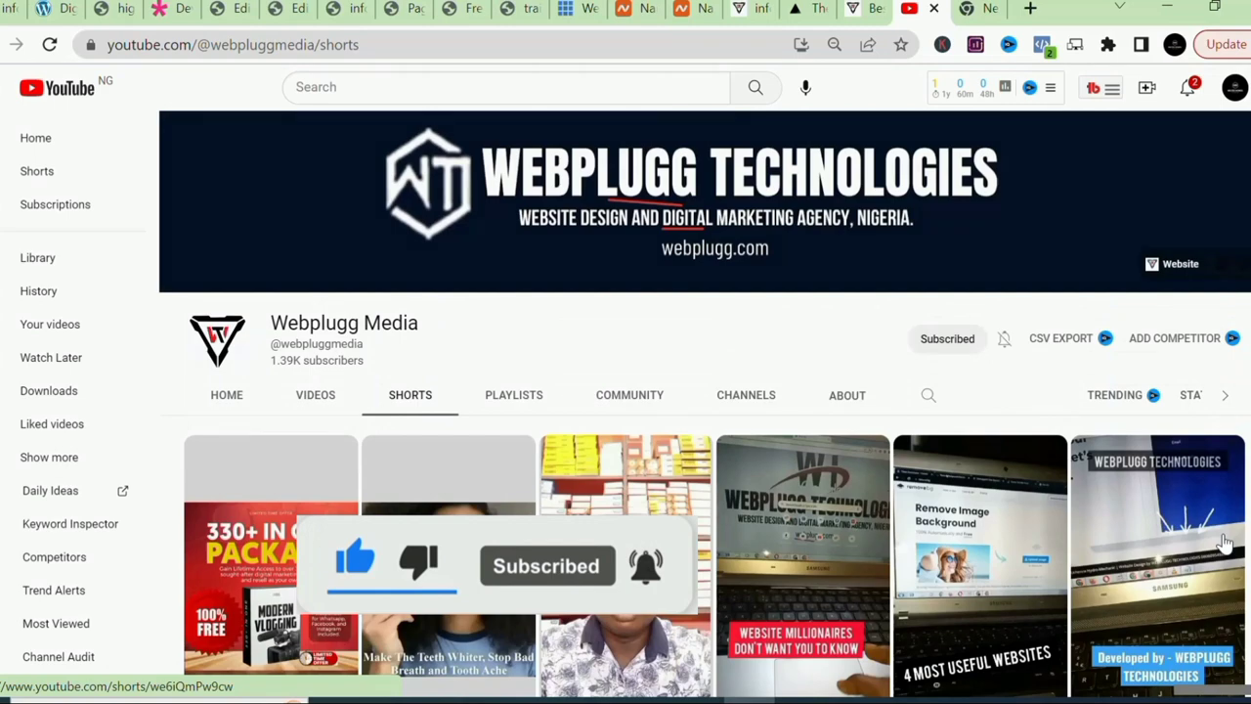
{"action": "scroll", "coordinate": [1225, 544], "scroll_direction": "down", "scroll_amount": 3}
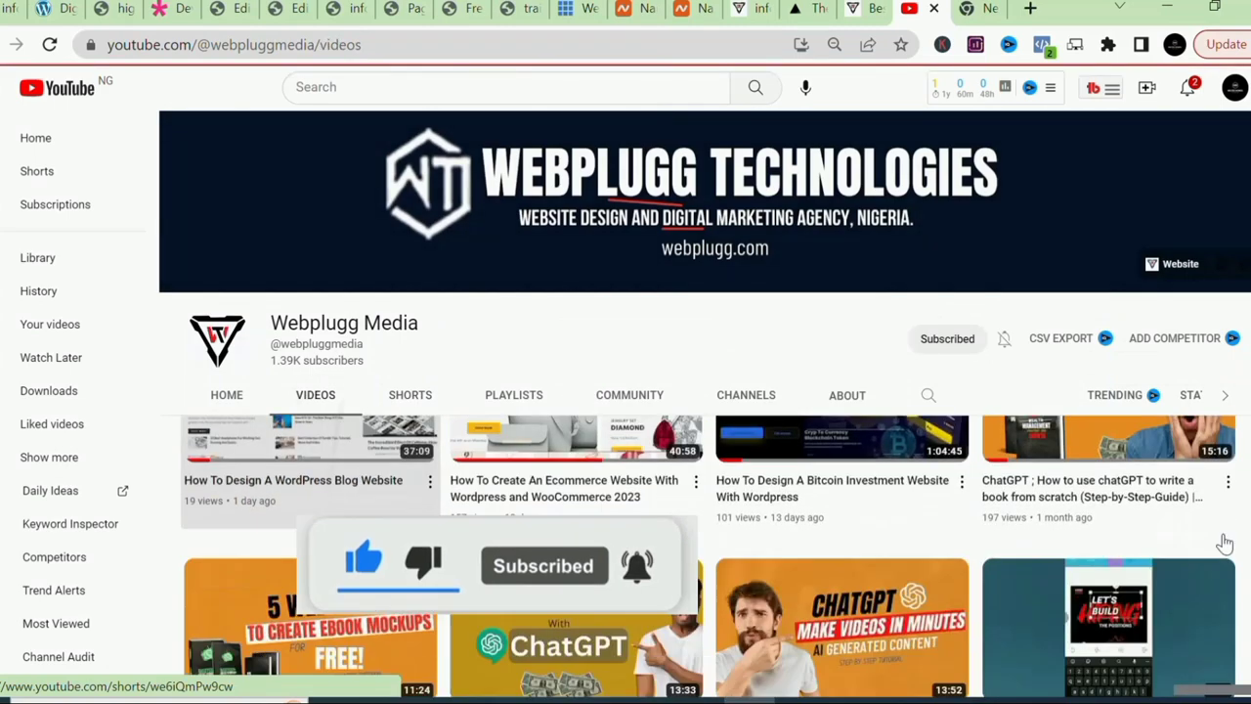
{"action": "scroll", "coordinate": [1225, 544], "scroll_direction": "down", "scroll_amount": 4}
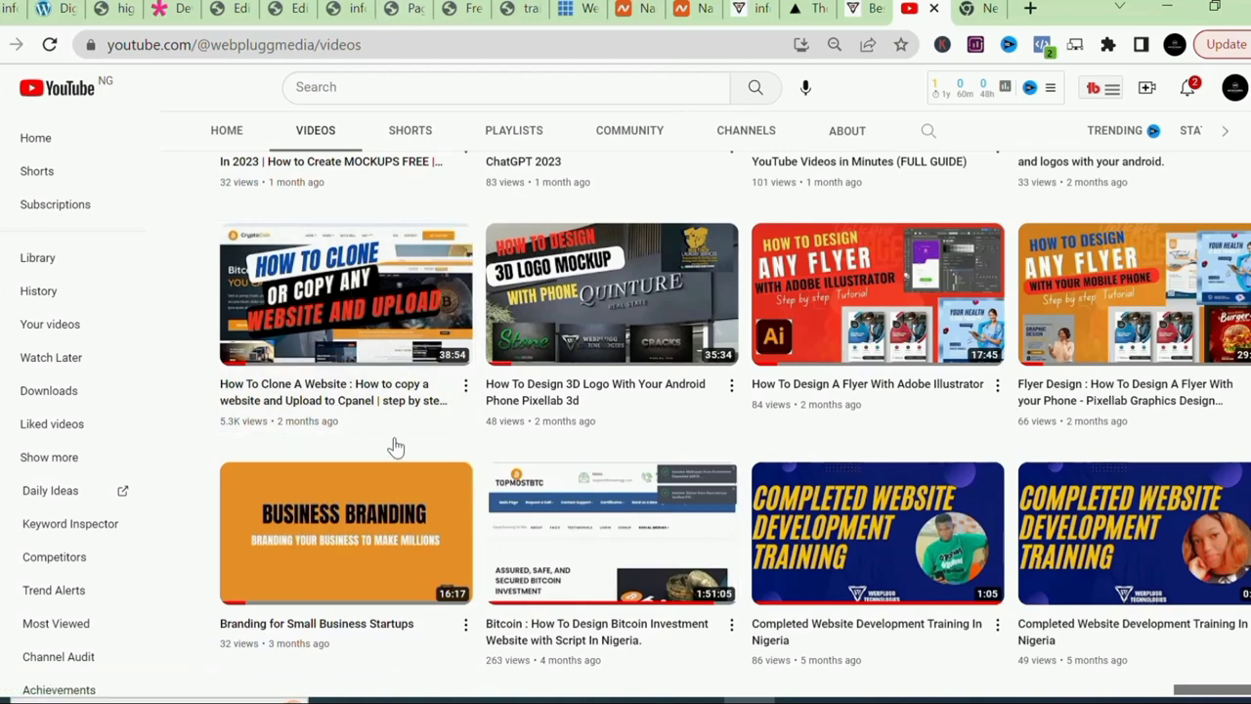
{"action": "mouse_move", "coordinate": [323, 354]}
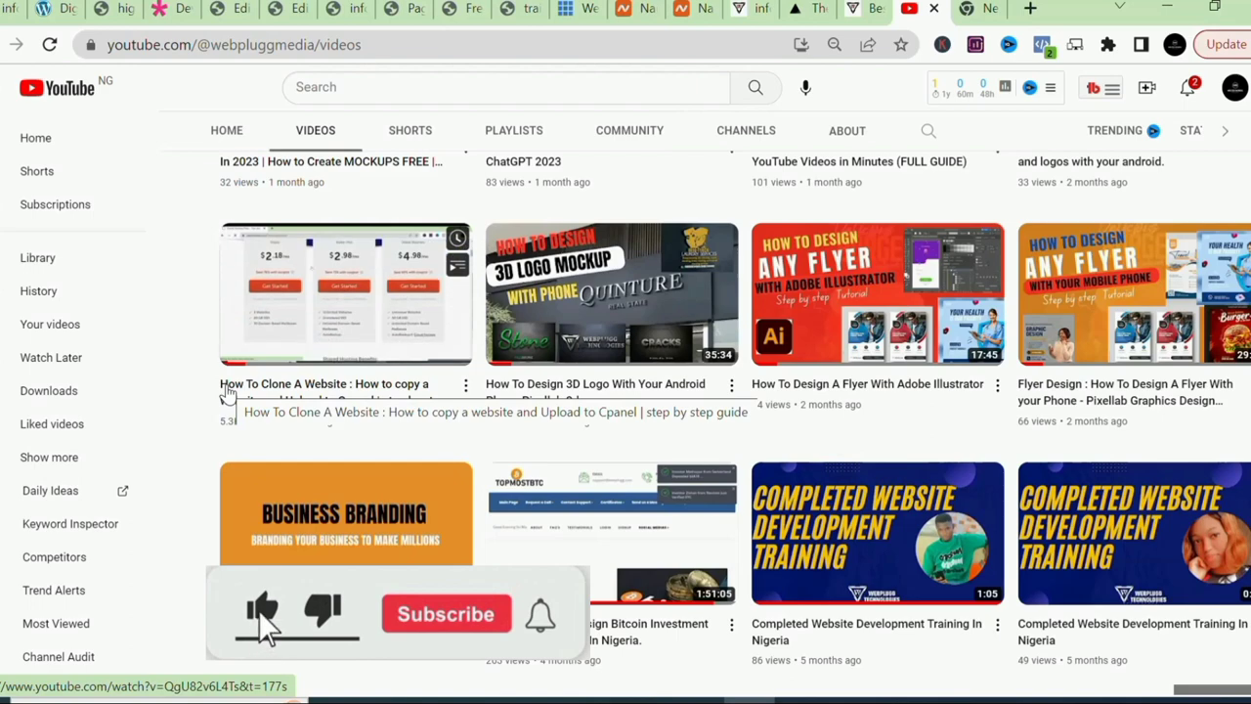
Dismiss the recorder toolbar and tray flyout, then switch to the empty New Tab page.
{"action": "scroll", "coordinate": [226, 391], "scroll_direction": "up", "scroll_amount": 1}
{"action": "scroll", "coordinate": [226, 391], "scroll_direction": "up", "scroll_amount": 3}
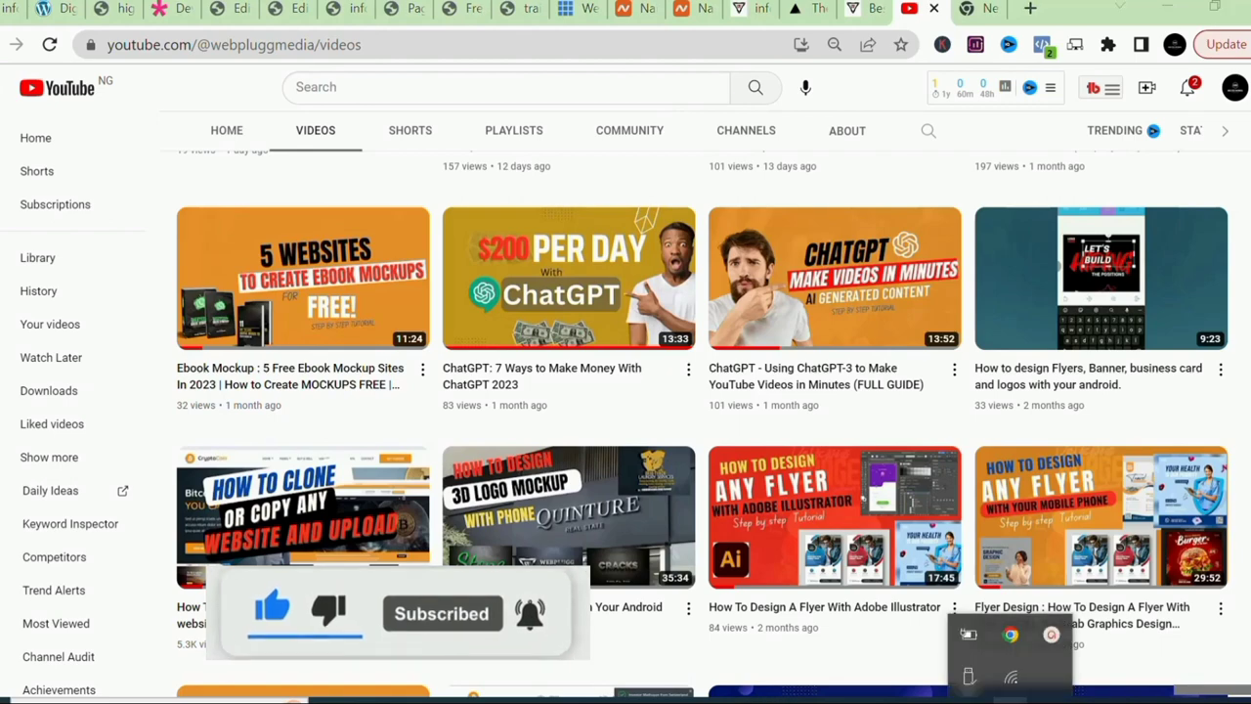
{"action": "left_click", "coordinate": [1056, 633]}
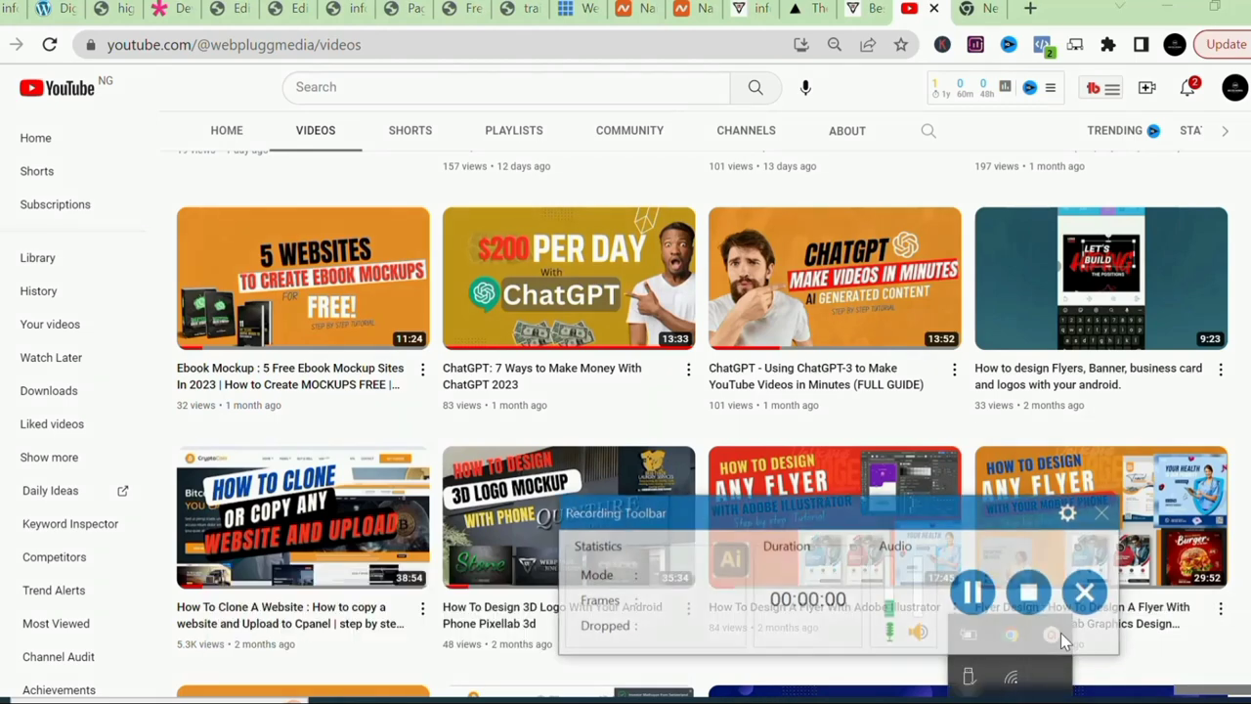
{"action": "left_click", "coordinate": [1106, 512]}
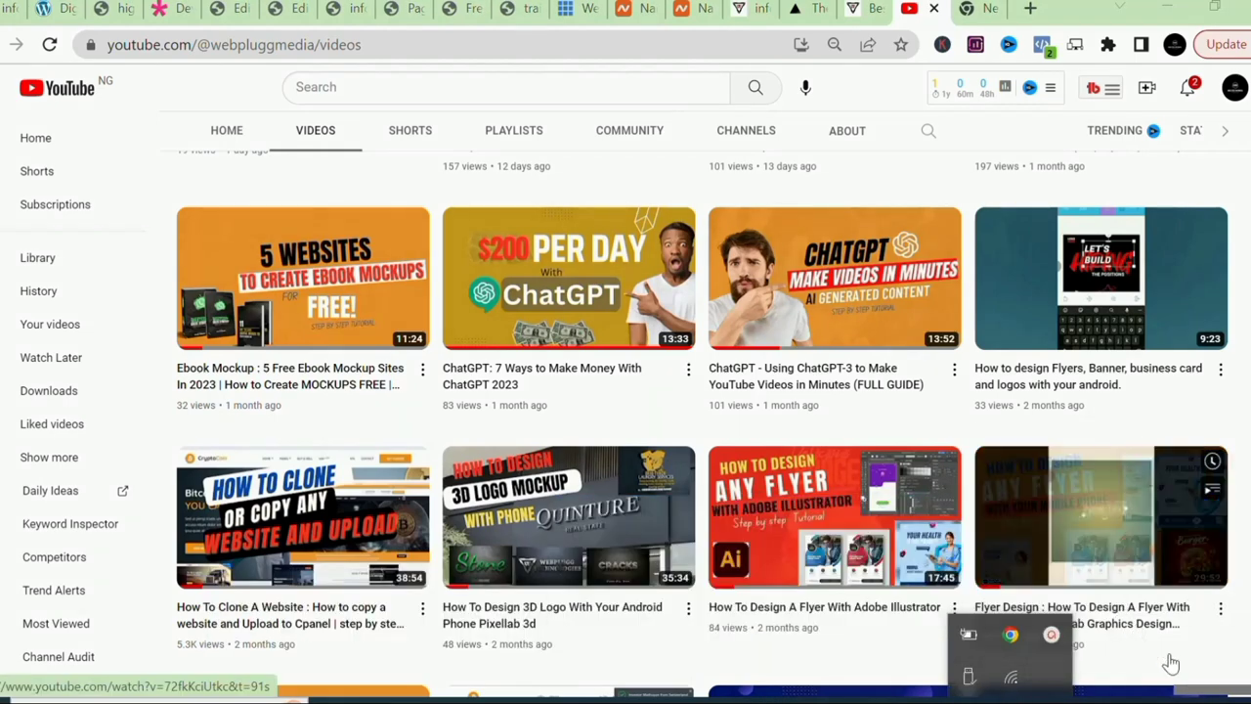
{"action": "left_click", "coordinate": [1106, 6]}
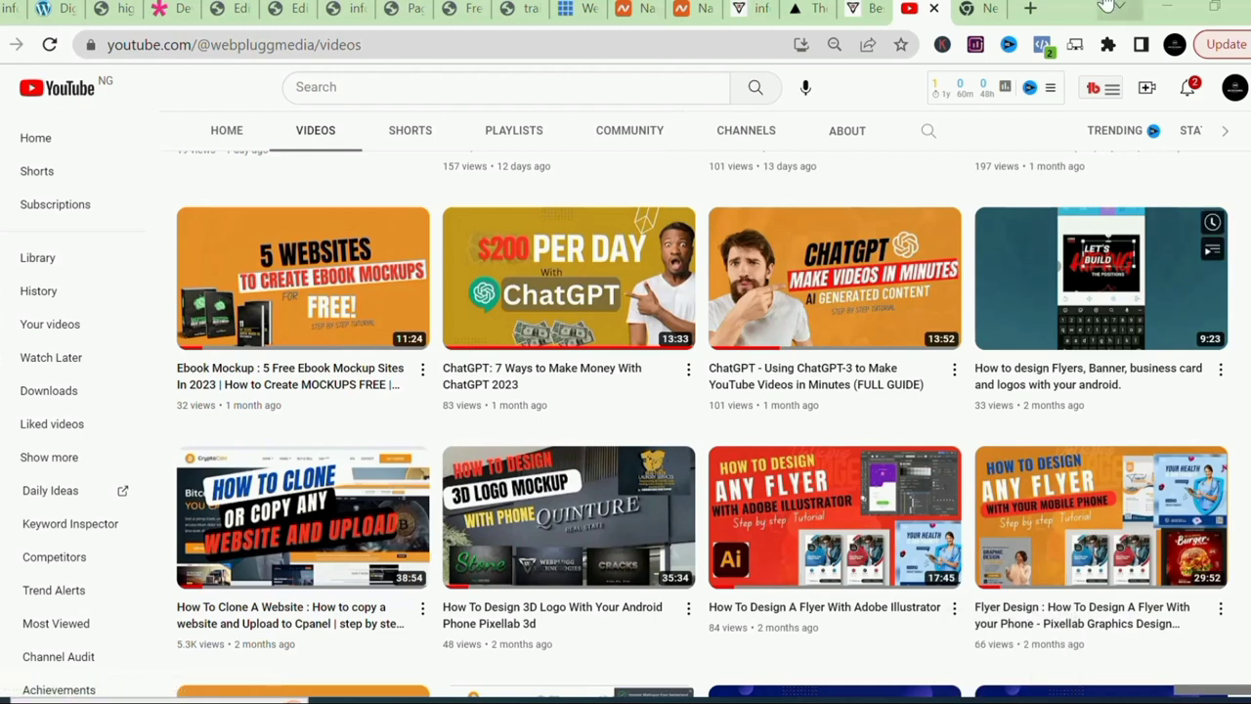
{"action": "left_click", "coordinate": [989, 10]}
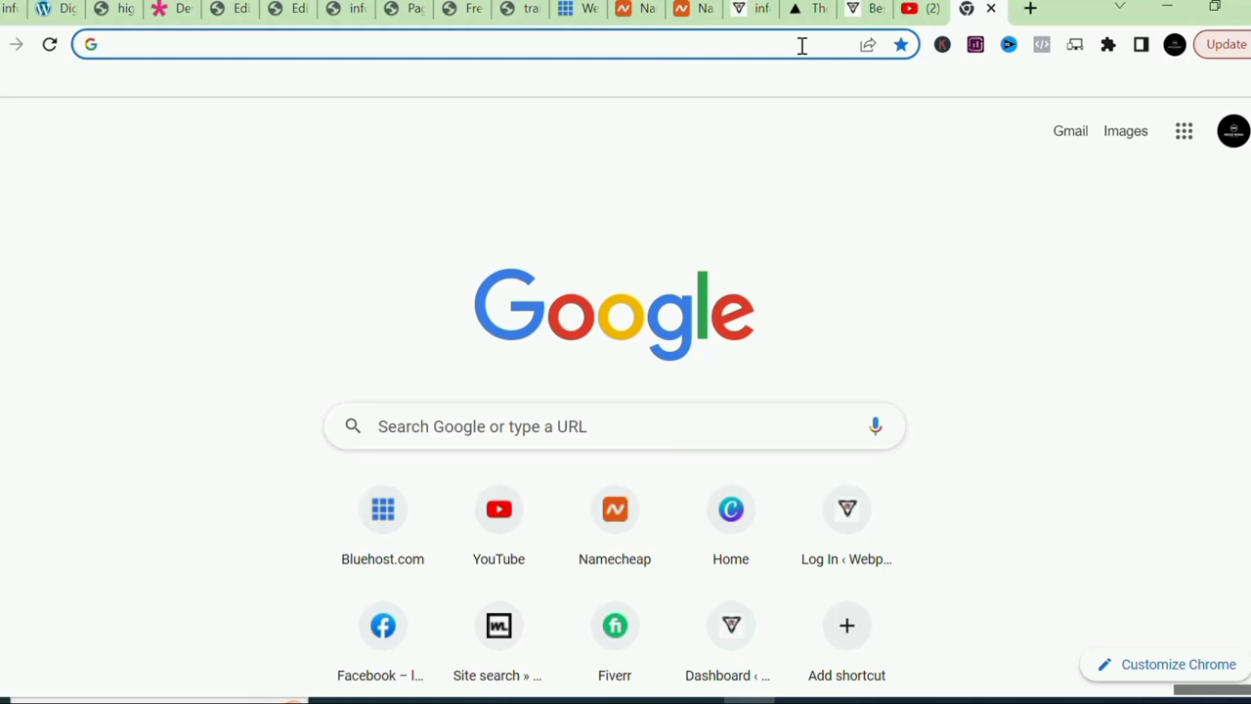
{"action": "type", "text": "https://webplugg.com/"}
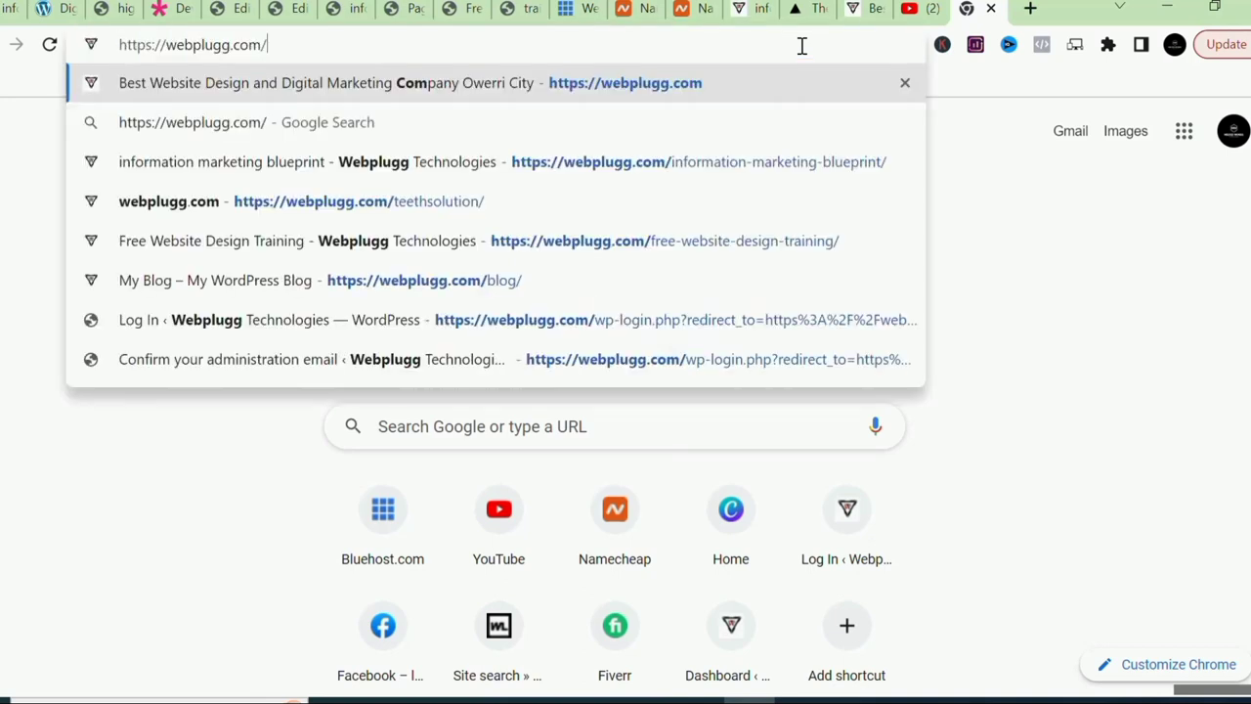
{"action": "key", "text": "Return"}
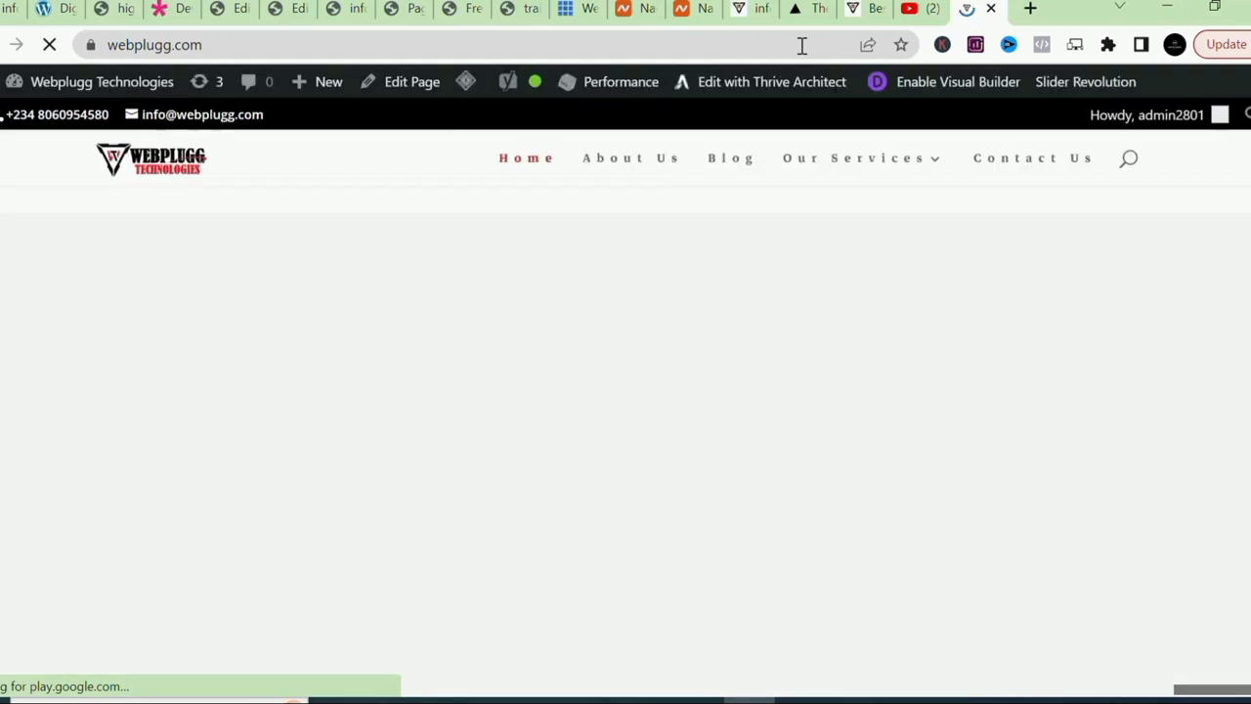
{"action": "left_click", "coordinate": [1031, 9]}
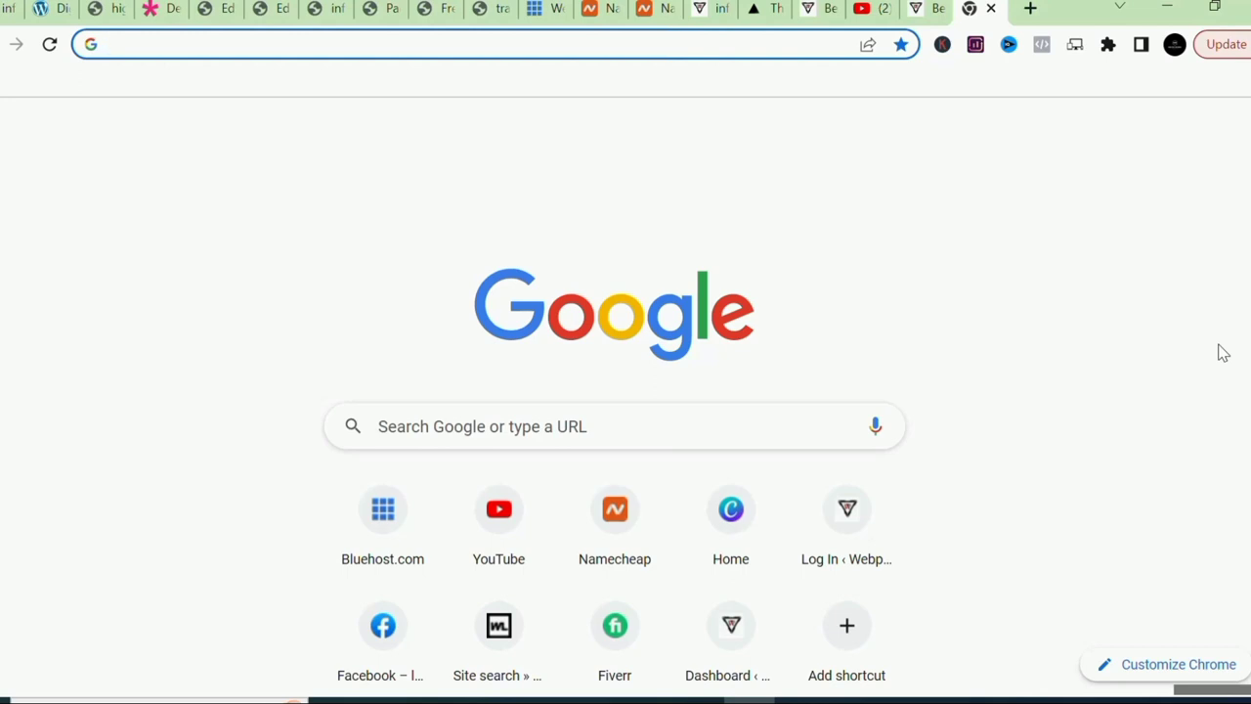
Run a Google search for 'httrack' from the address bar.
{"action": "left_click", "coordinate": [560, 45]}
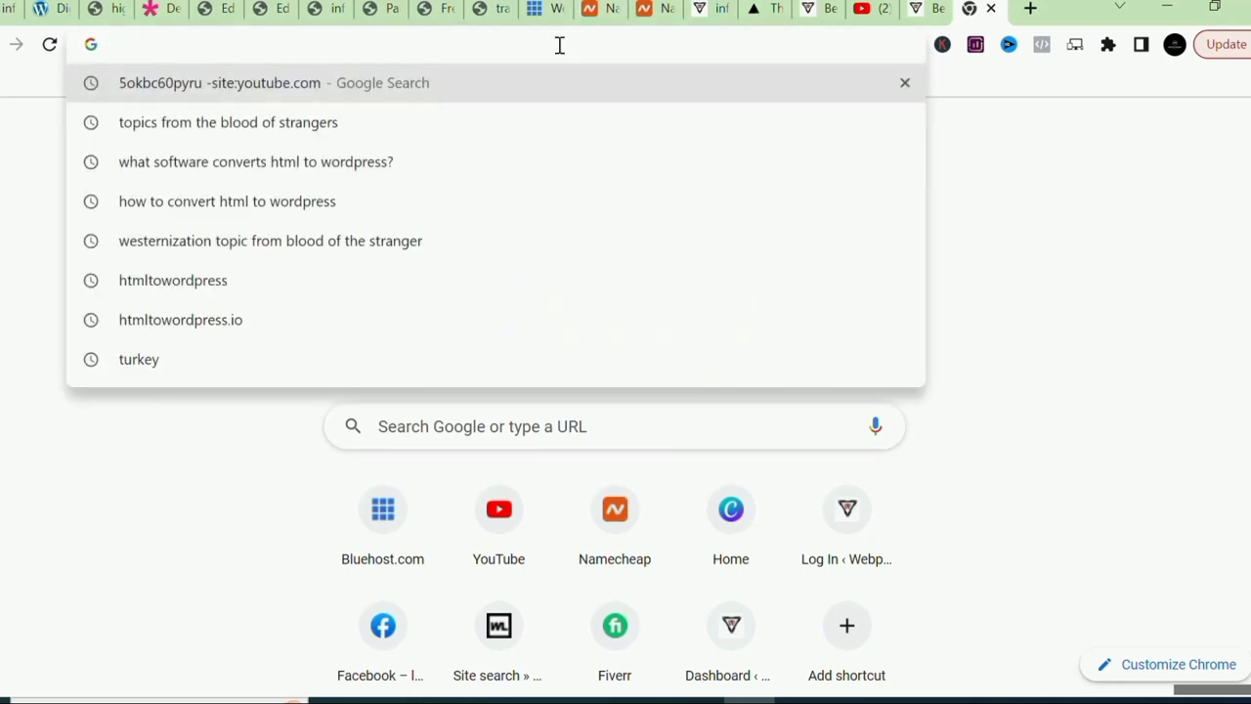
{"action": "type", "text": "ht"}
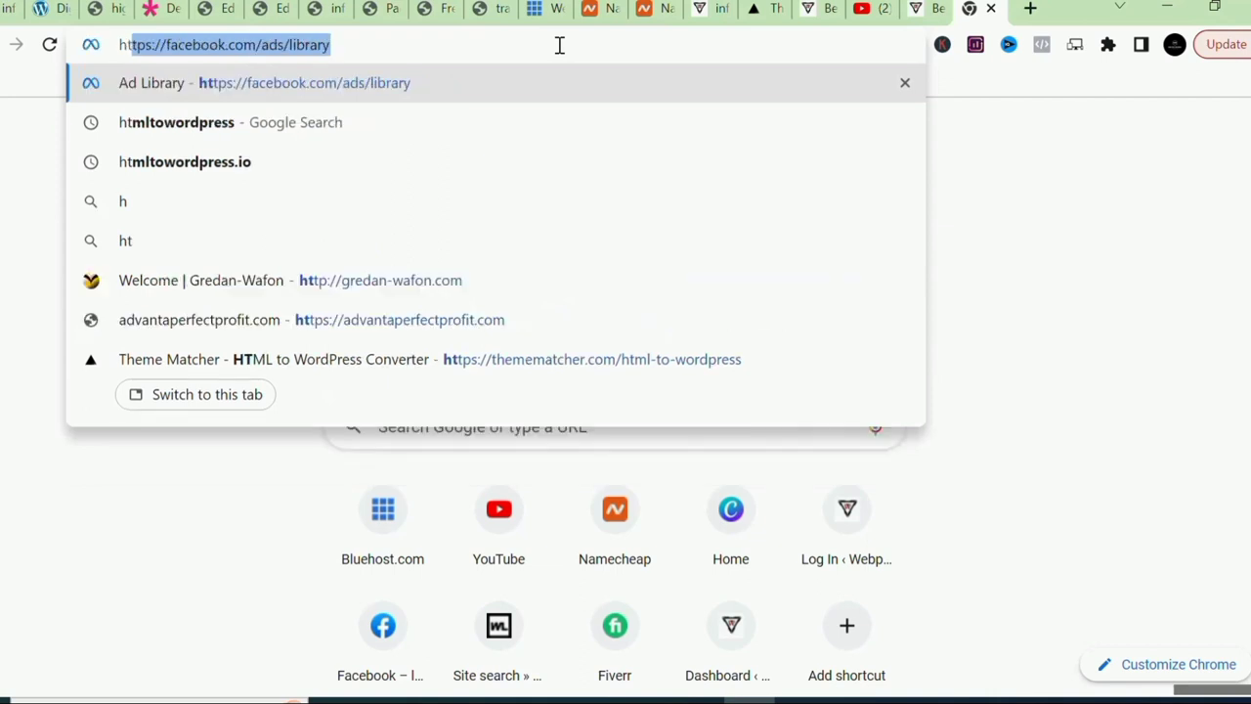
{"action": "type", "text": "t"}
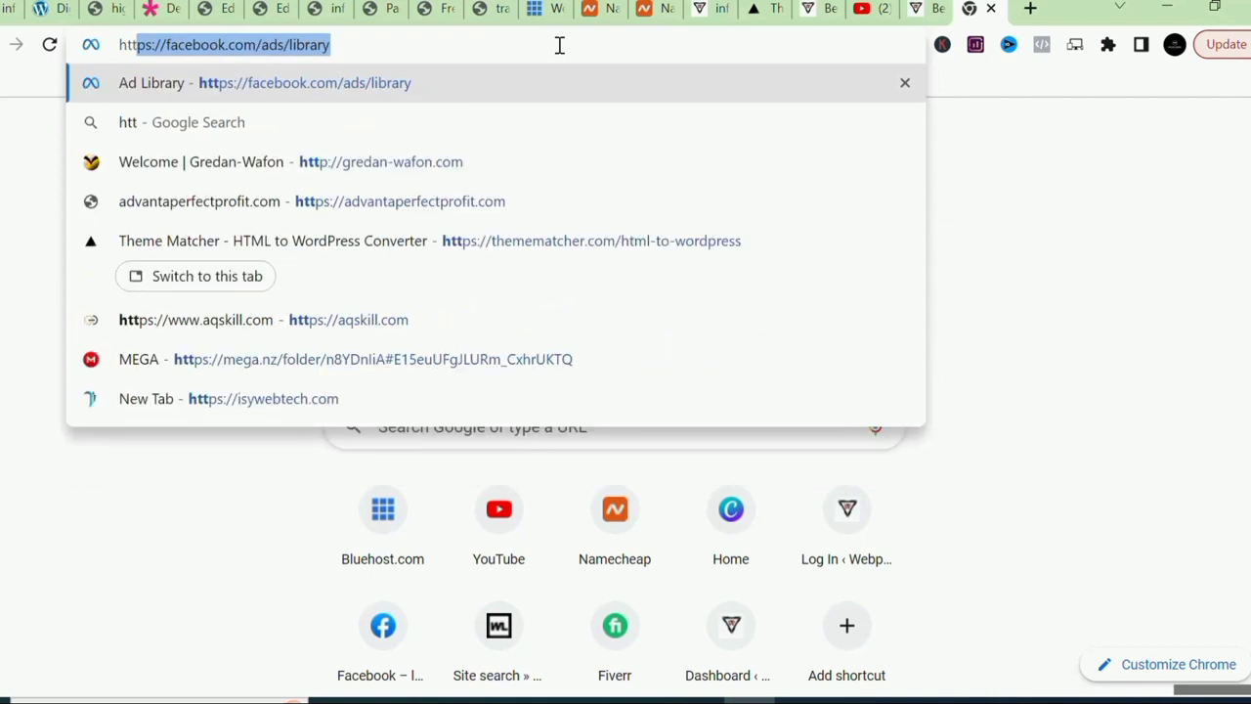
{"action": "type", "text": "rac"}
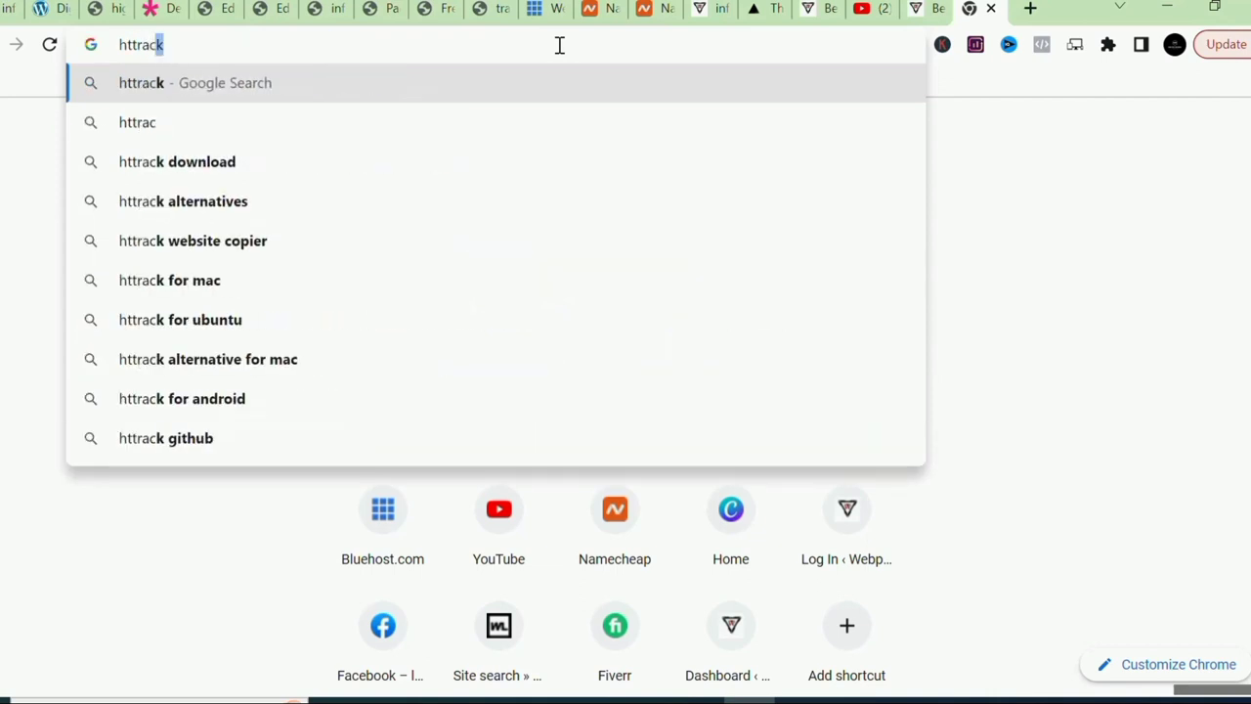
{"action": "type", "text": "k"}
{"action": "key", "text": "Return"}
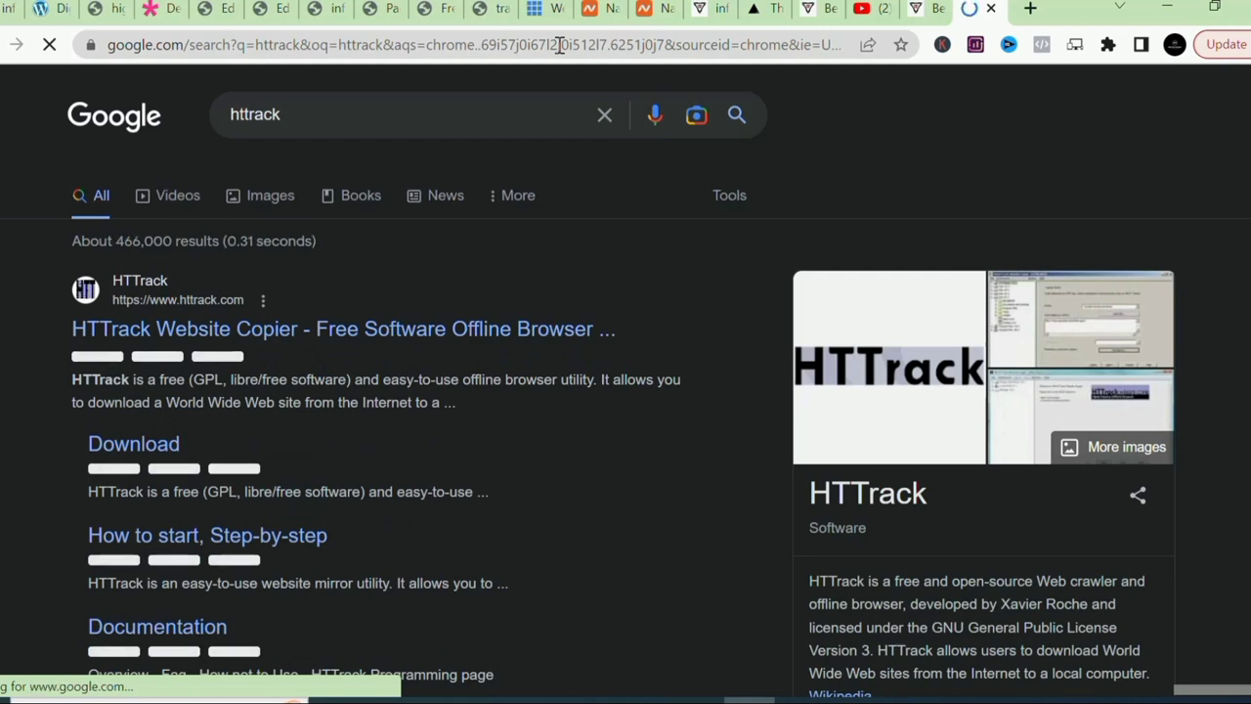
Go from the httrack.com result to the 3.49-2 download section and browse the installer table.
{"action": "left_click", "coordinate": [209, 332]}
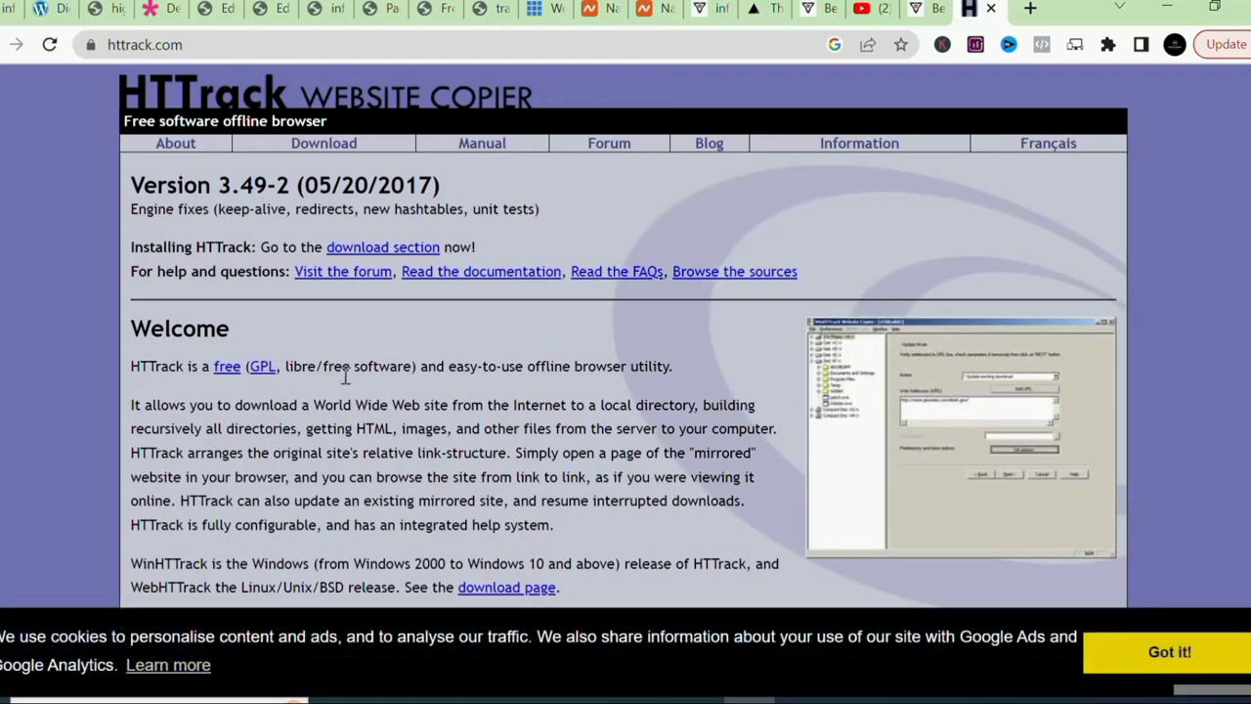
{"action": "left_click", "coordinate": [391, 251]}
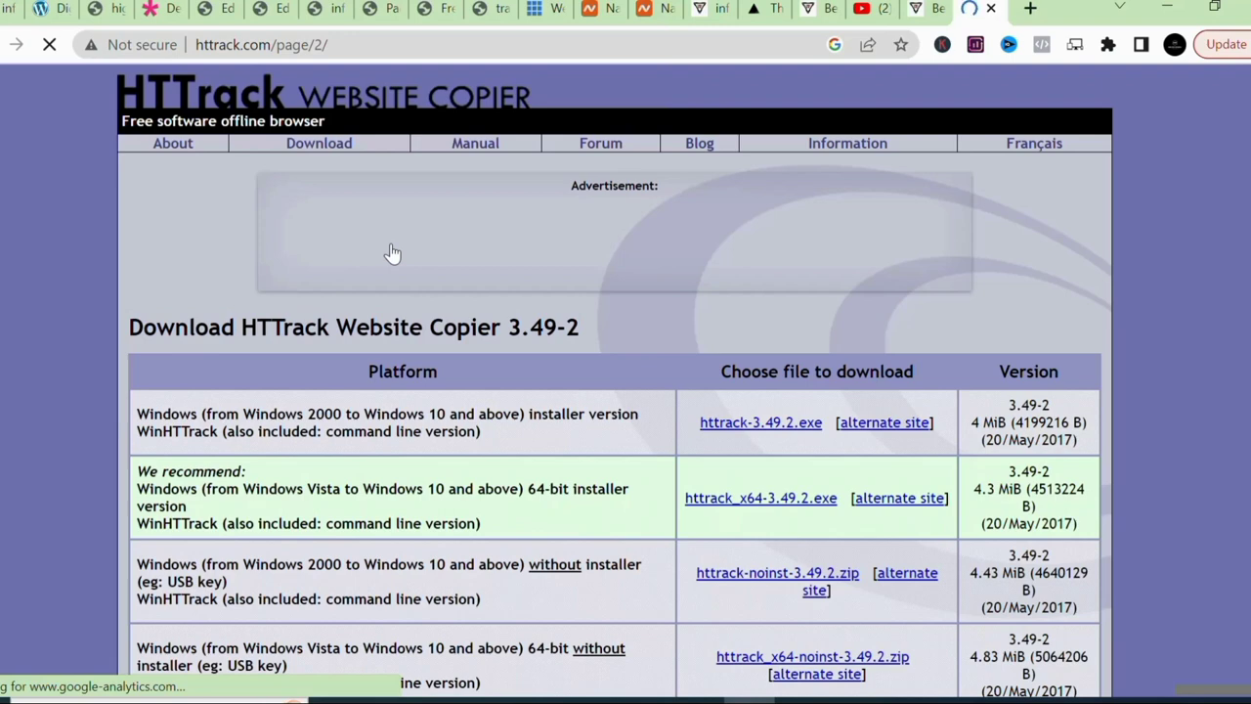
{"action": "scroll", "coordinate": [392, 252], "scroll_direction": "down", "scroll_amount": 1}
{"action": "scroll", "coordinate": [391, 252], "scroll_direction": "down", "scroll_amount": 2}
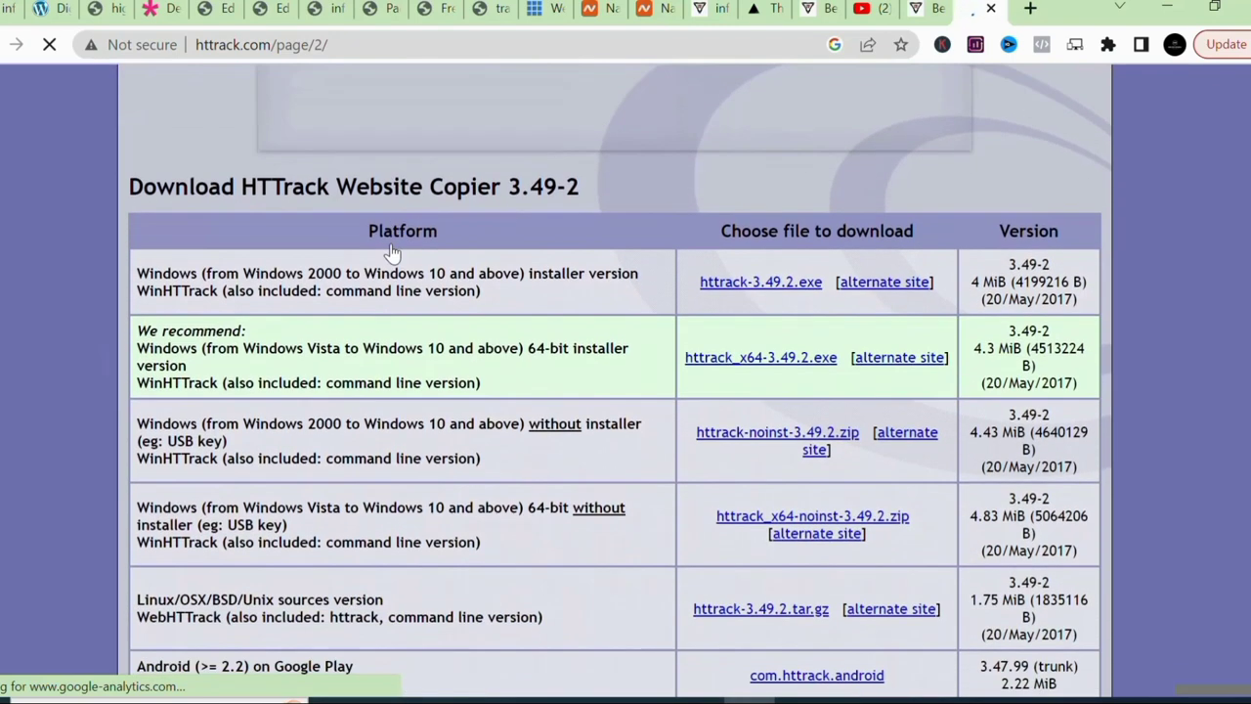
{"action": "scroll", "coordinate": [391, 253], "scroll_direction": "down", "scroll_amount": 5}
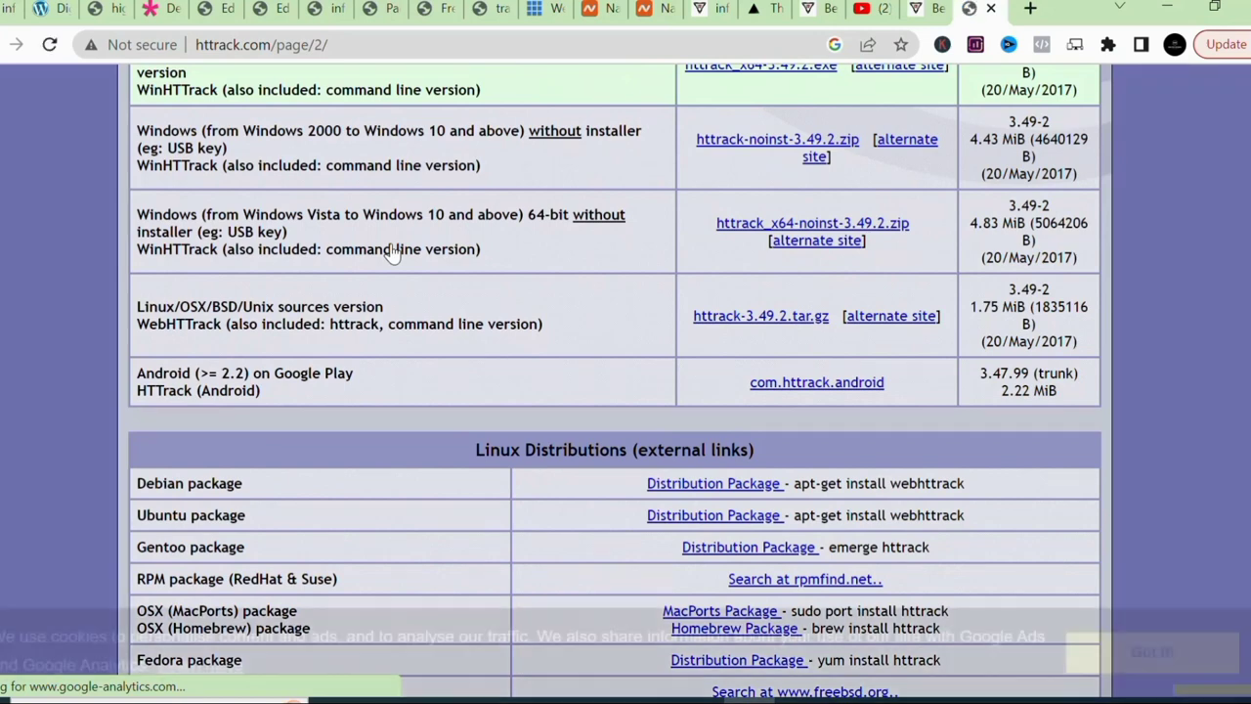
{"action": "scroll", "coordinate": [391, 252], "scroll_direction": "up", "scroll_amount": 2}
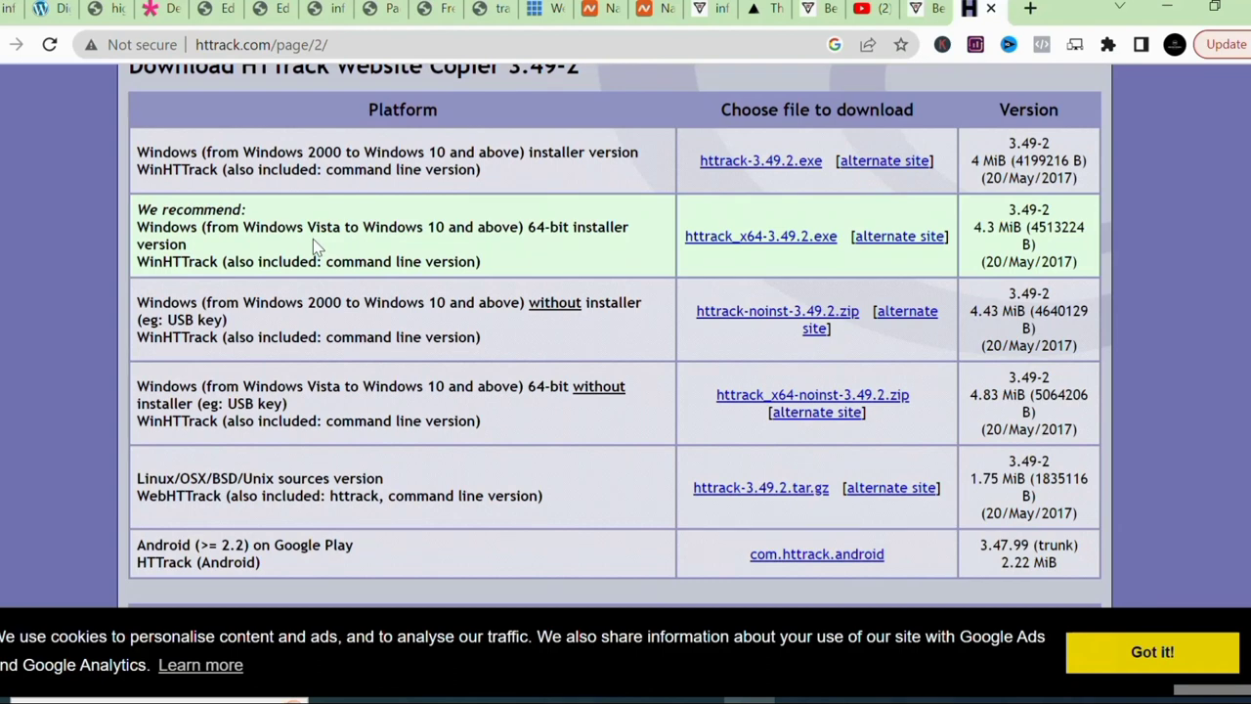
{"action": "scroll", "coordinate": [401, 270], "scroll_direction": "up", "scroll_amount": 1}
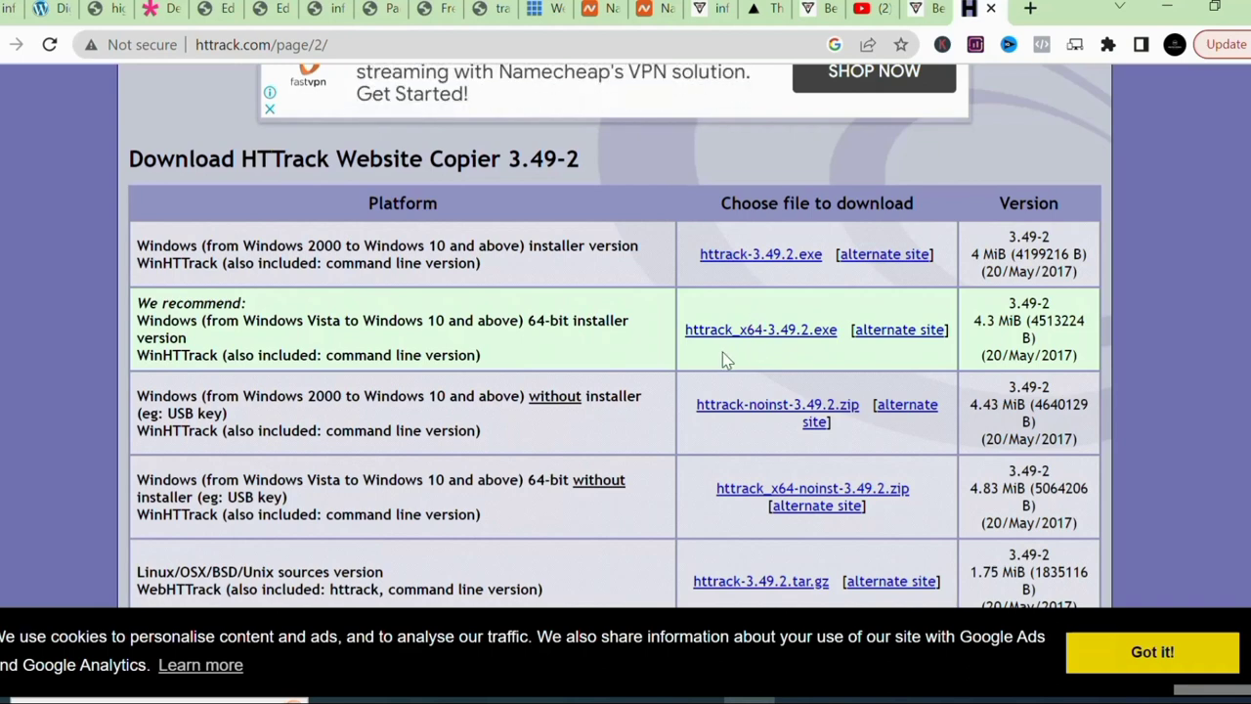
{"action": "scroll", "coordinate": [724, 360], "scroll_direction": "down", "scroll_amount": 3}
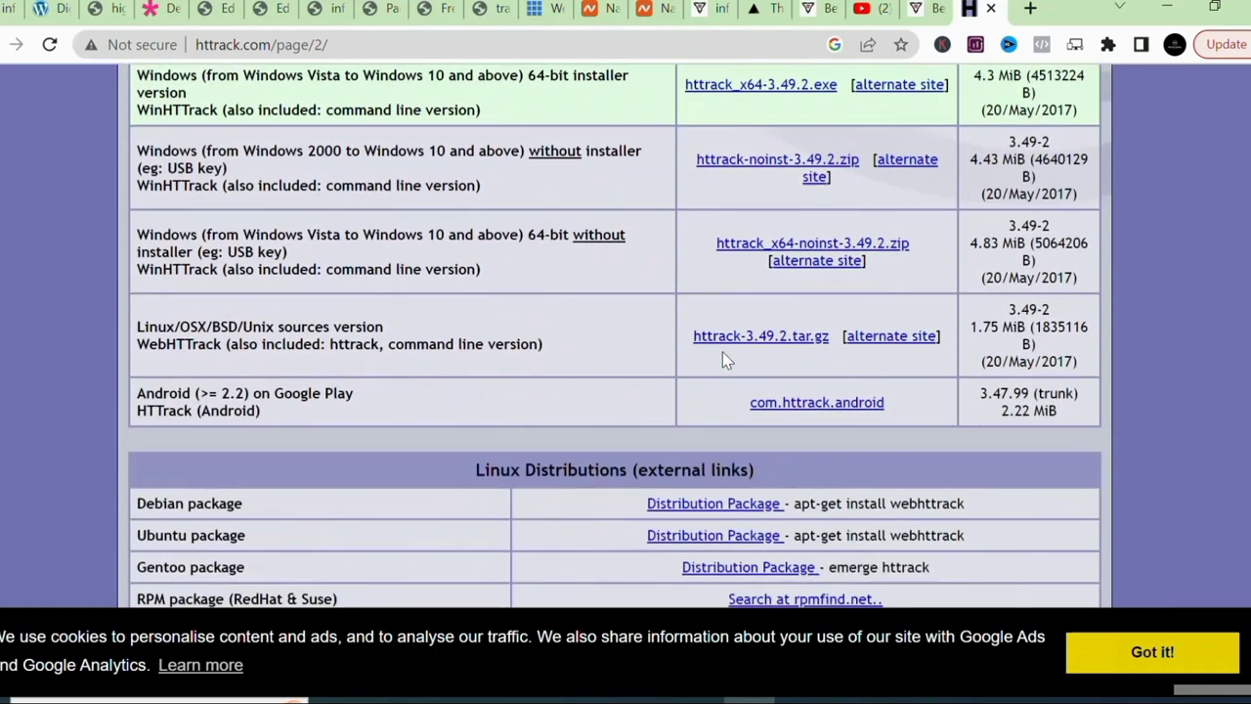
{"action": "scroll", "coordinate": [723, 360], "scroll_direction": "down", "scroll_amount": 1}
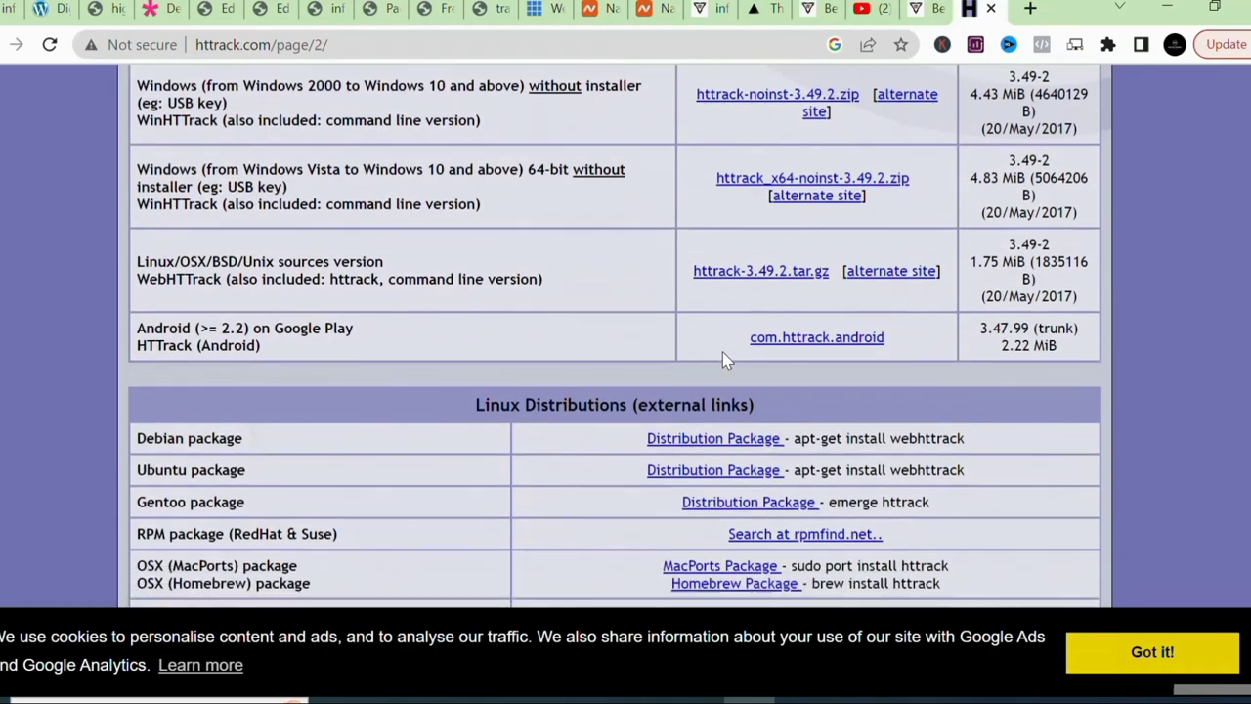
{"action": "scroll", "coordinate": [724, 360], "scroll_direction": "up", "scroll_amount": 5}
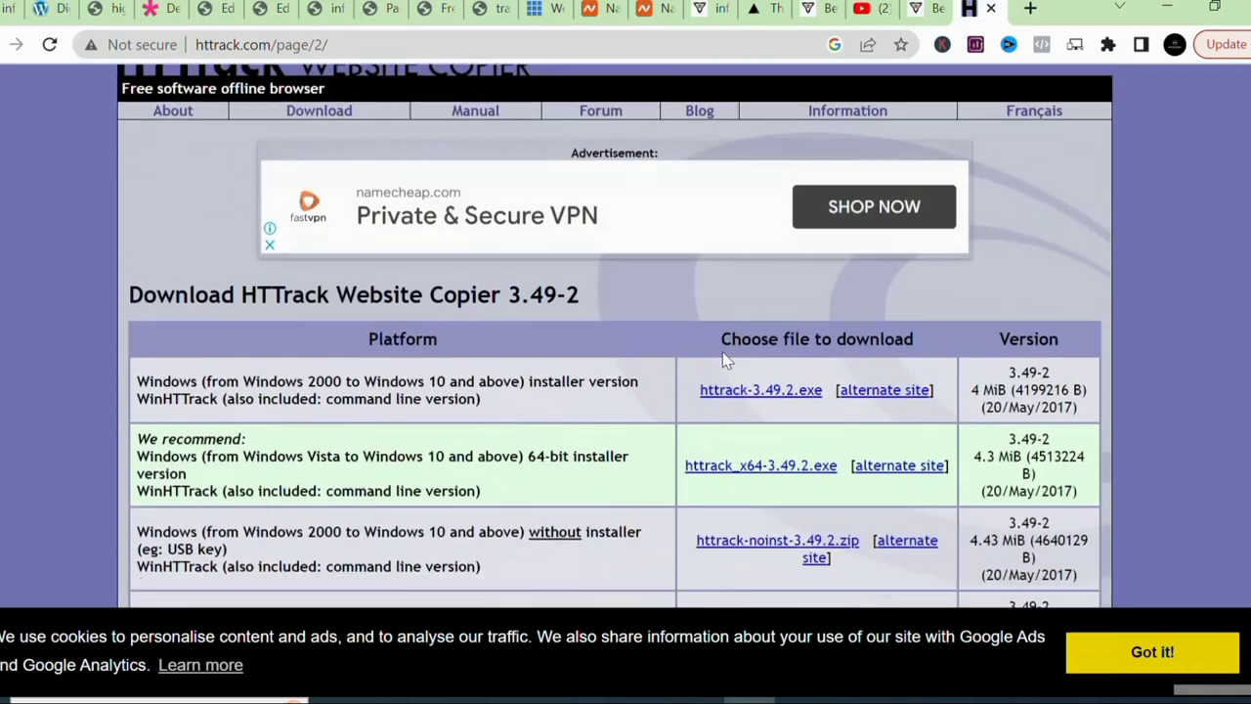
{"action": "scroll", "coordinate": [723, 358], "scroll_direction": "down", "scroll_amount": 1}
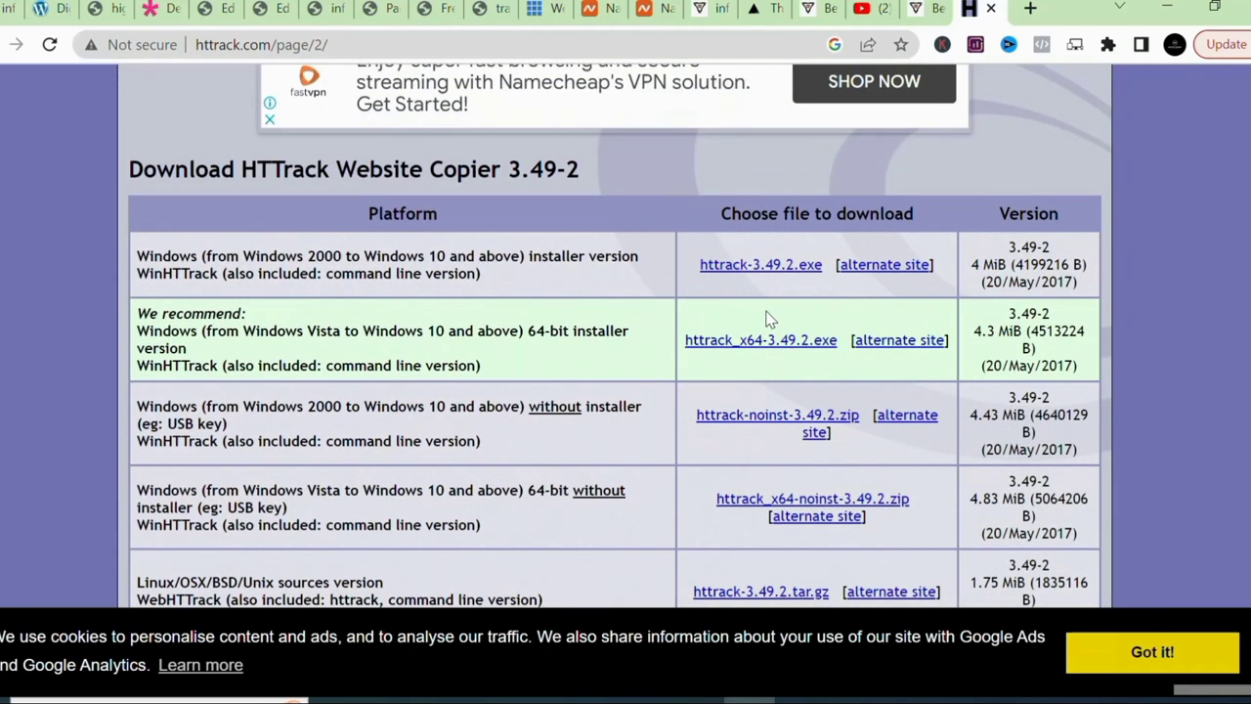
Start downloading httrack_x64-3.49.2.exe, then cancel that download from the download shelf.
{"action": "left_click", "coordinate": [884, 347]}
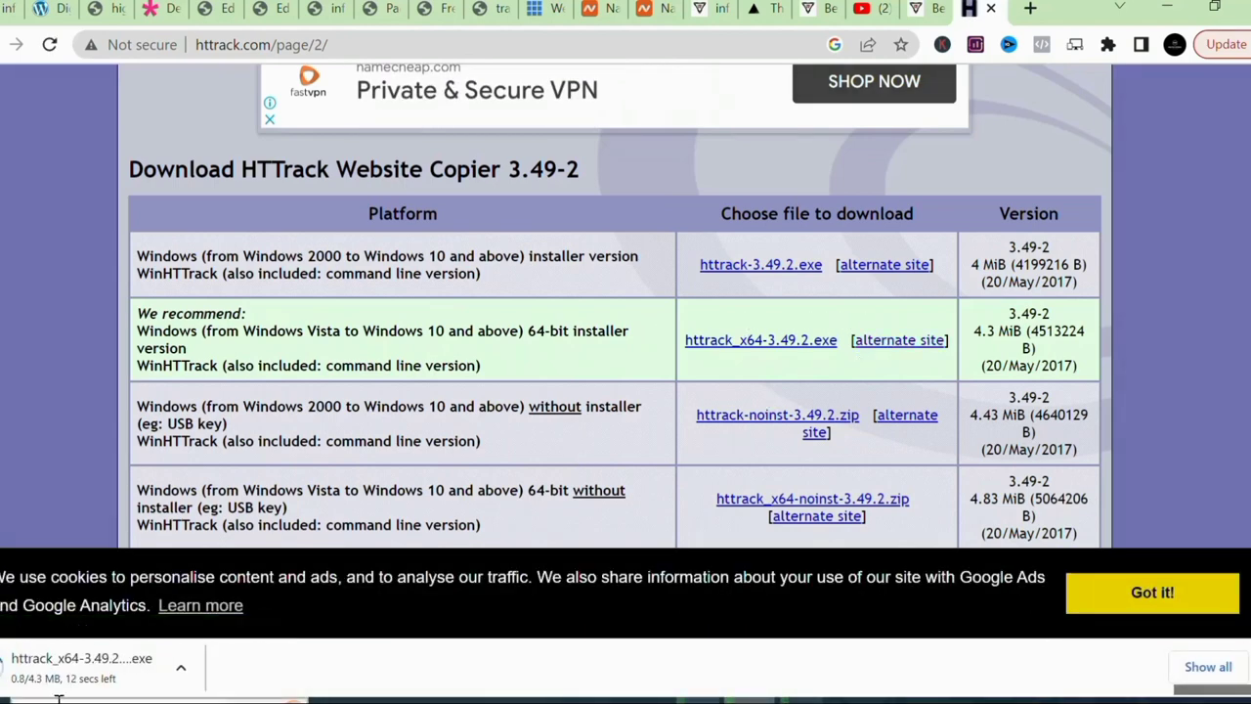
{"action": "left_click", "coordinate": [182, 673]}
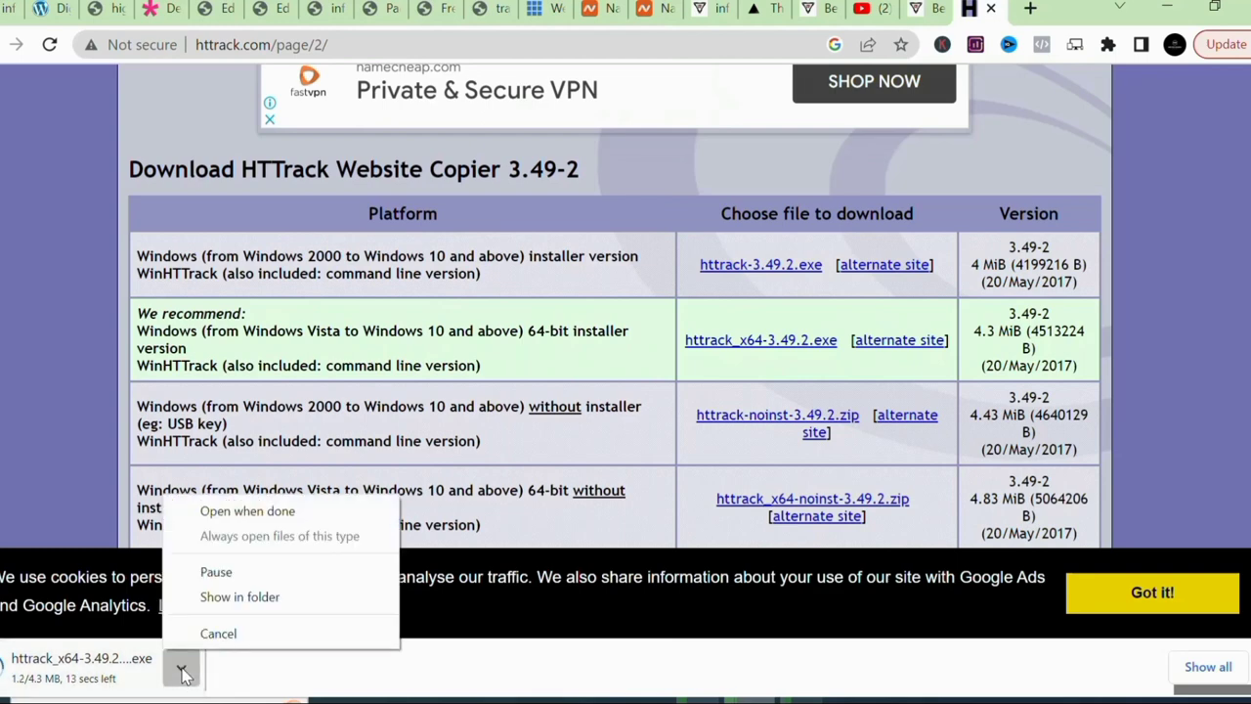
{"action": "left_click", "coordinate": [218, 634]}
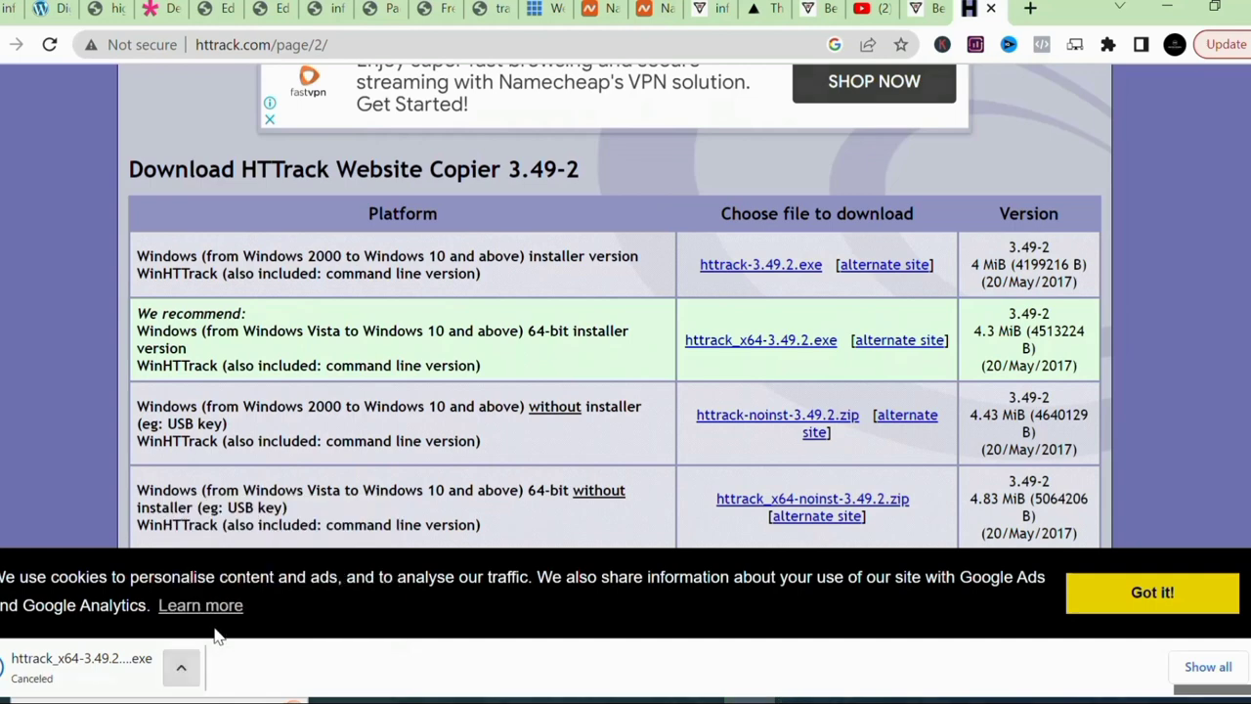
{"action": "left_click", "coordinate": [179, 672]}
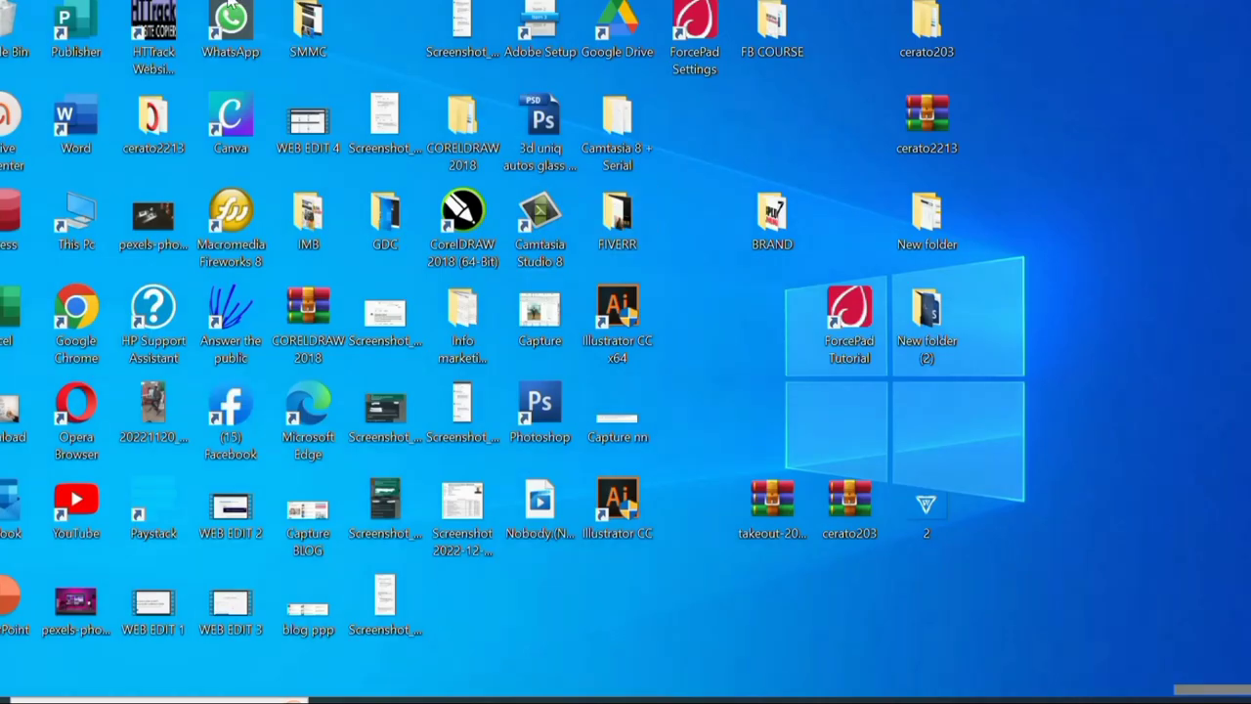
Launch WinHTTrack from the HTTrack Website Copier desktop shortcut.
{"action": "double_click", "coordinate": [166, 29]}
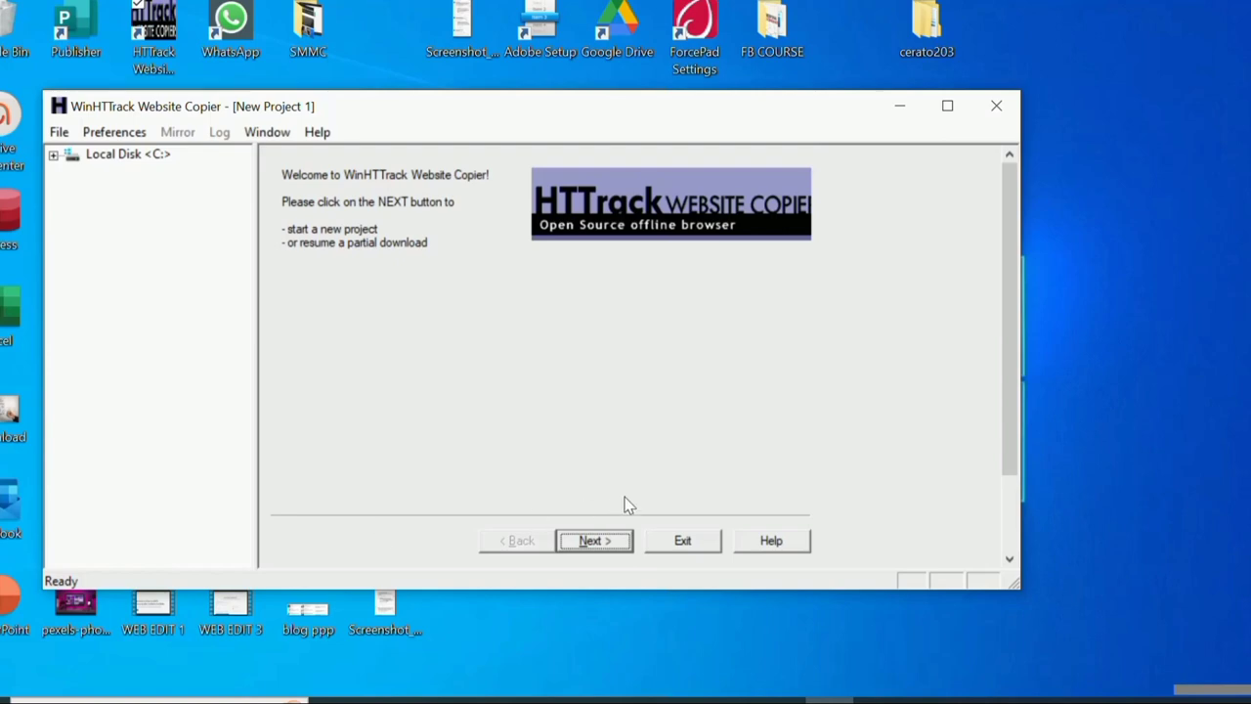
Name the new project 'class clone' with base path C:\Users\HP\Downloads and continue.
{"action": "left_click", "coordinate": [590, 543]}
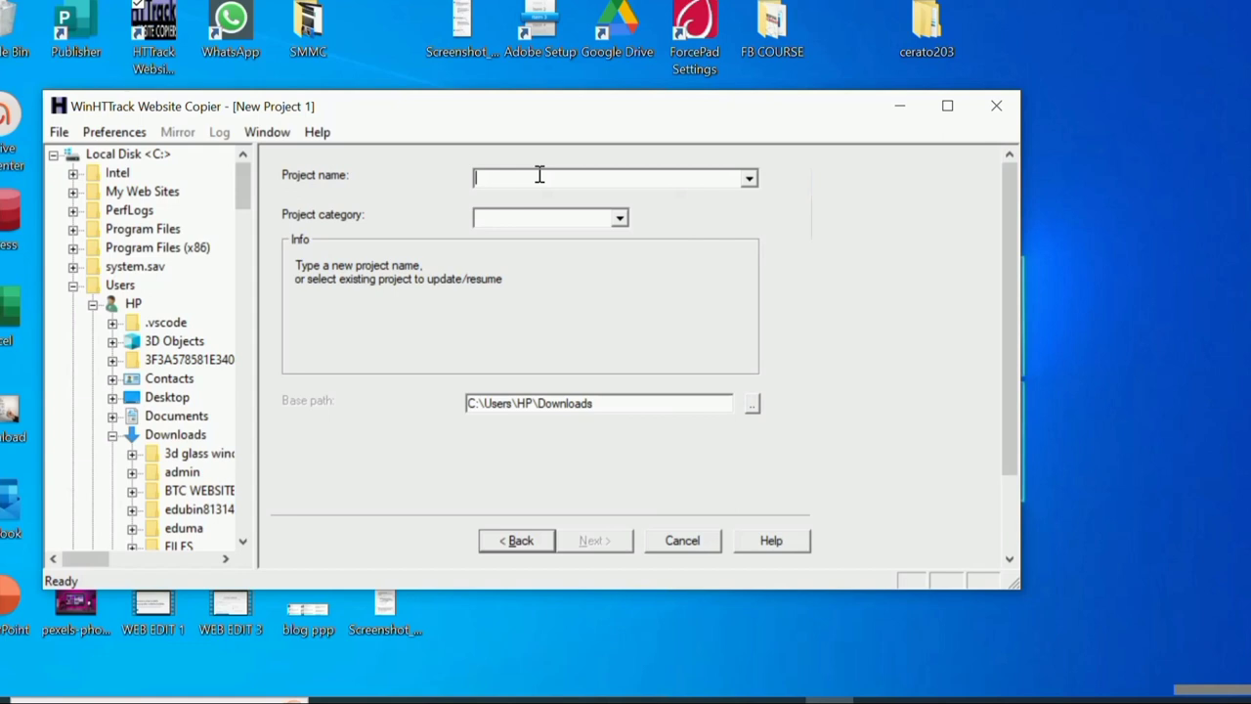
{"action": "type", "text": "train"}
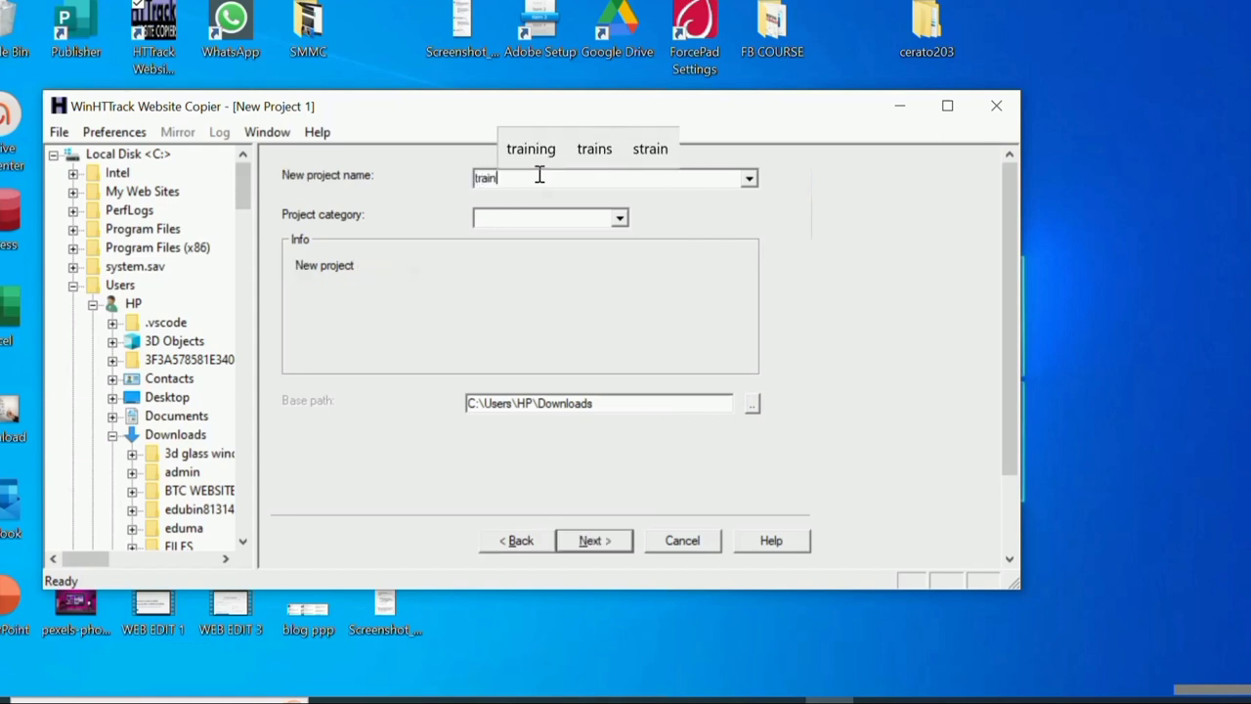
{"action": "type", "text": "g"}
{"action": "key", "text": "BackSpace"}
{"action": "key", "text": "BackSpace"}
{"action": "key", "text": "BackSpace"}
{"action": "key", "text": "BackSpace"}
{"action": "key", "text": "BackSpace"}
{"action": "key", "text": "BackSpace"}
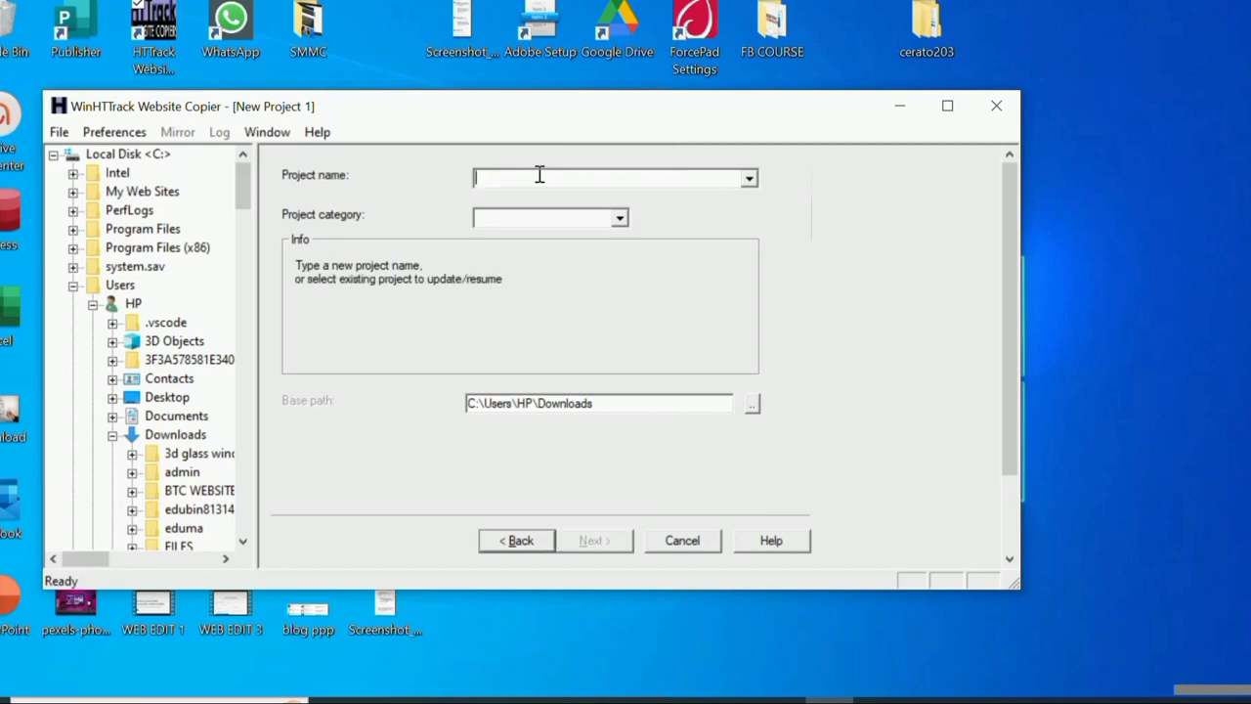
{"action": "type", "text": "cl"}
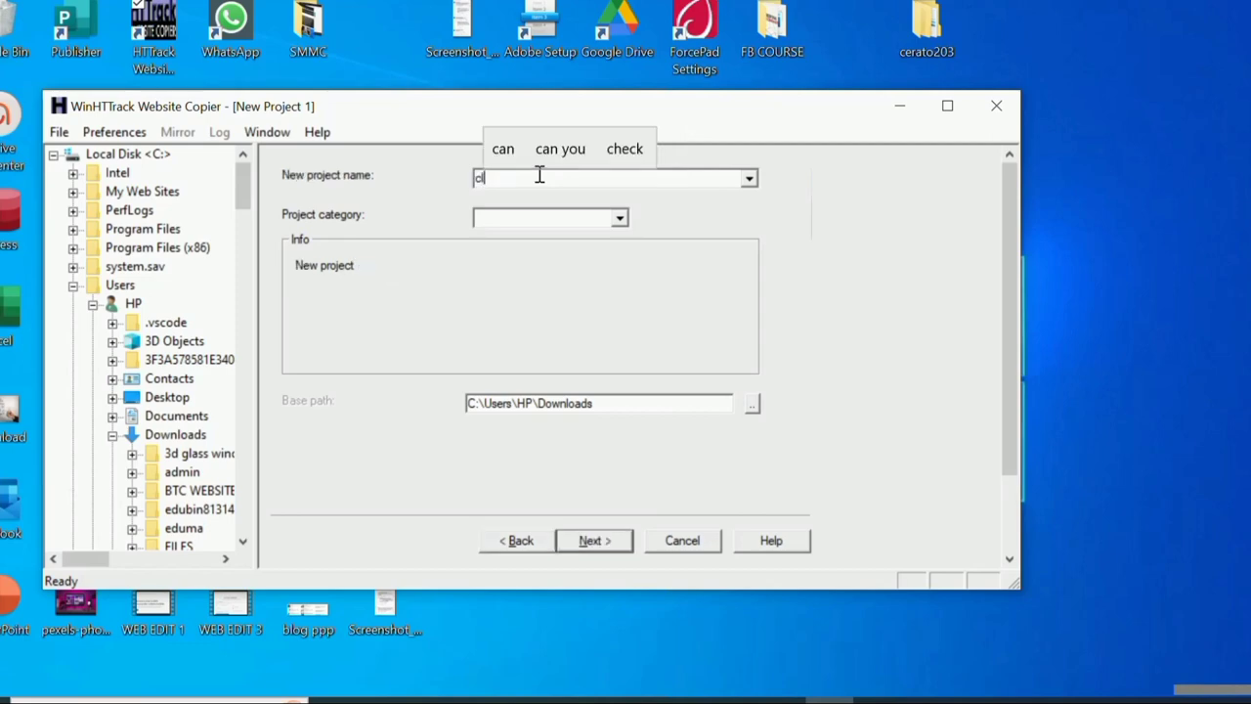
{"action": "type", "text": "ass "}
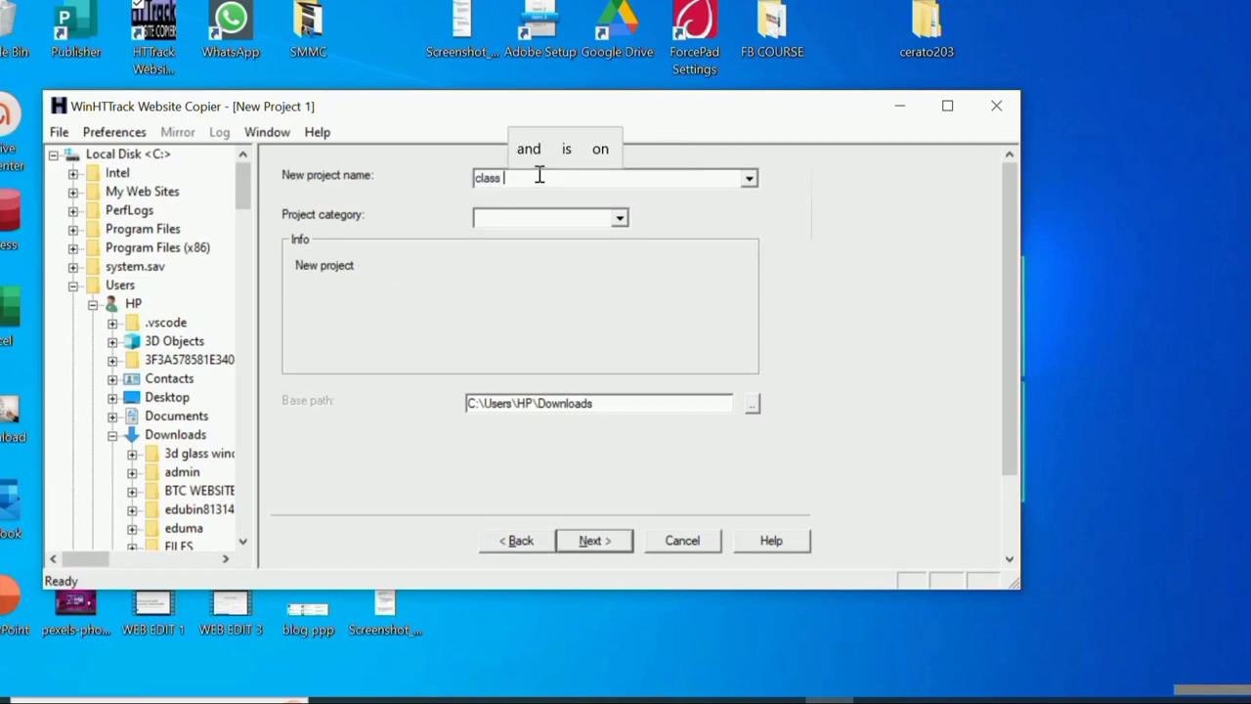
{"action": "type", "text": "clone"}
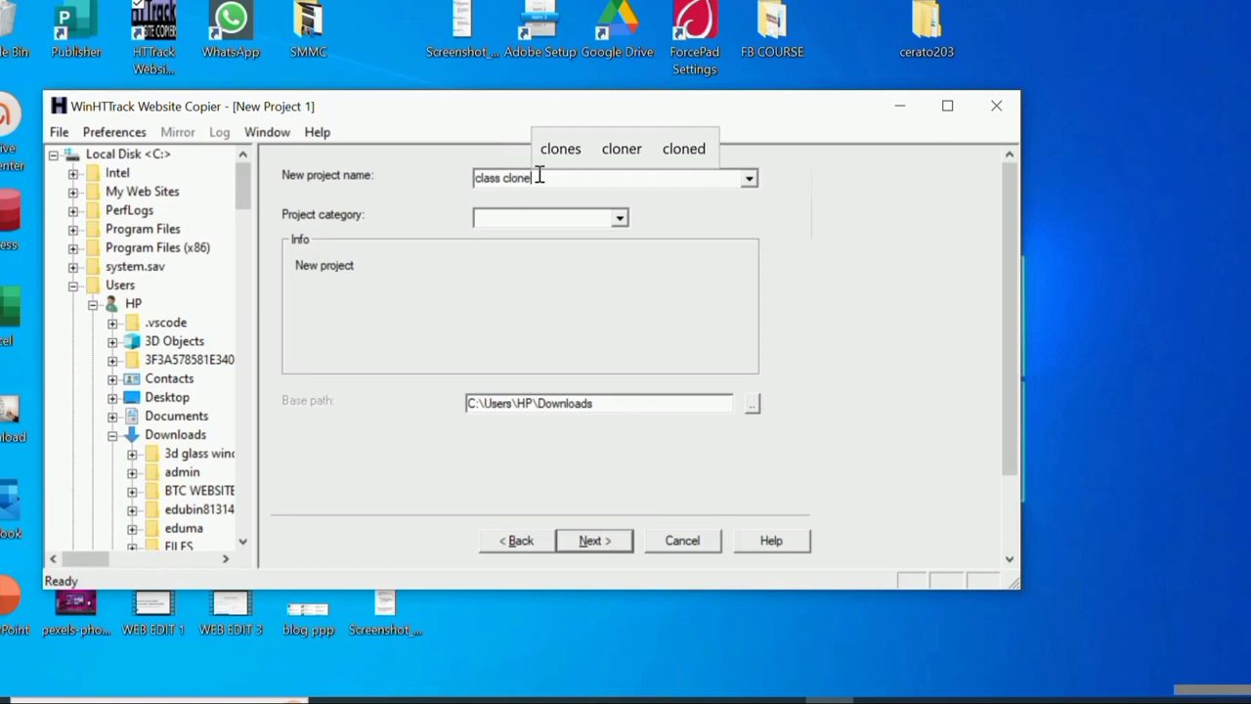
{"action": "left_click", "coordinate": [750, 405]}
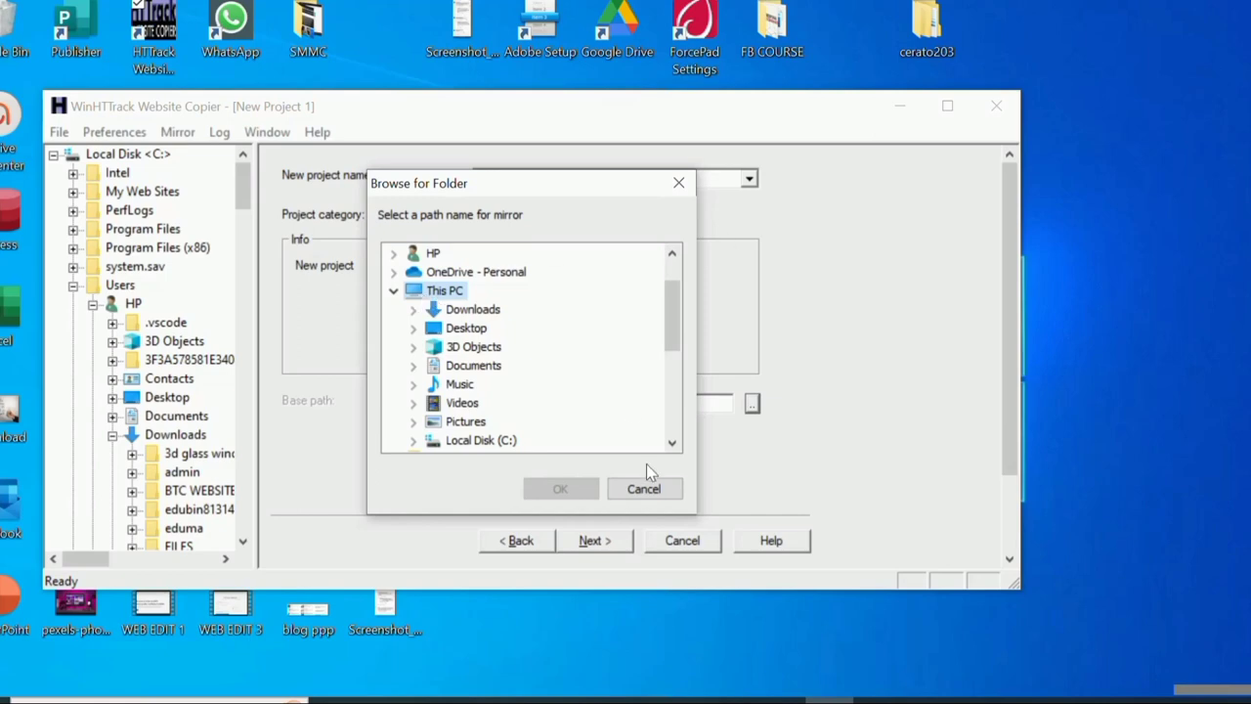
{"action": "left_click", "coordinate": [646, 488]}
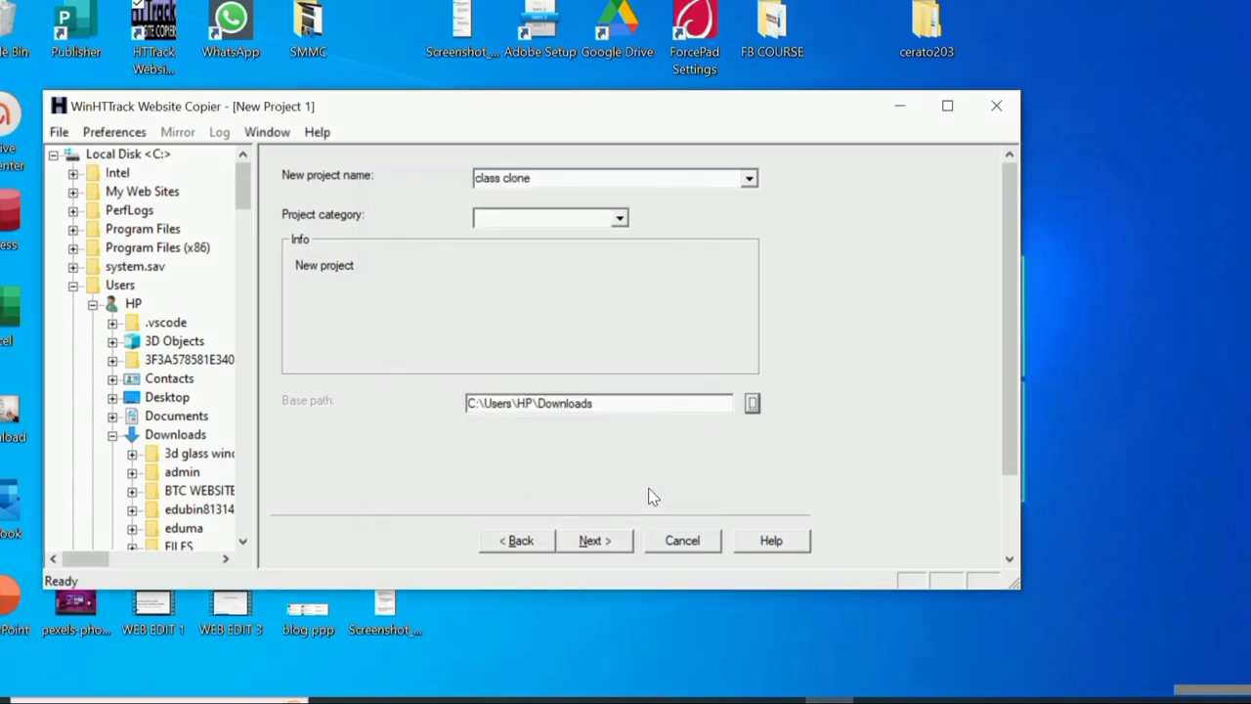
{"action": "left_click", "coordinate": [593, 542]}
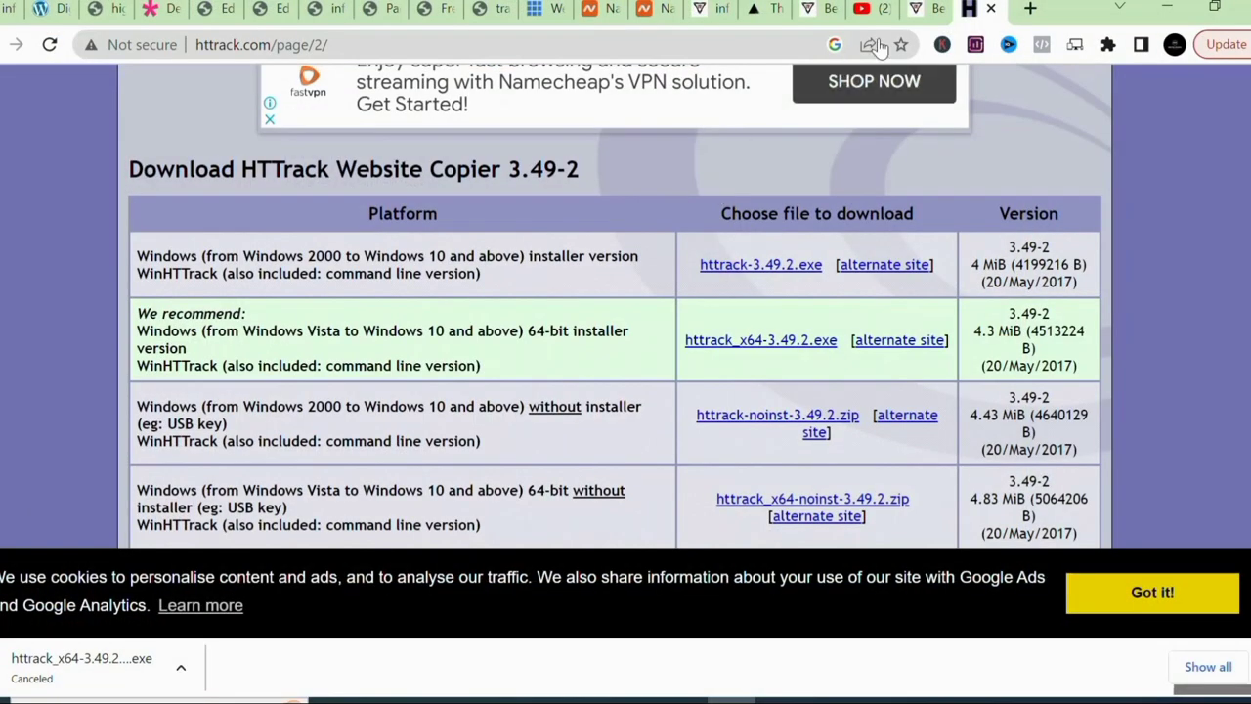
{"action": "left_click", "coordinate": [936, 9]}
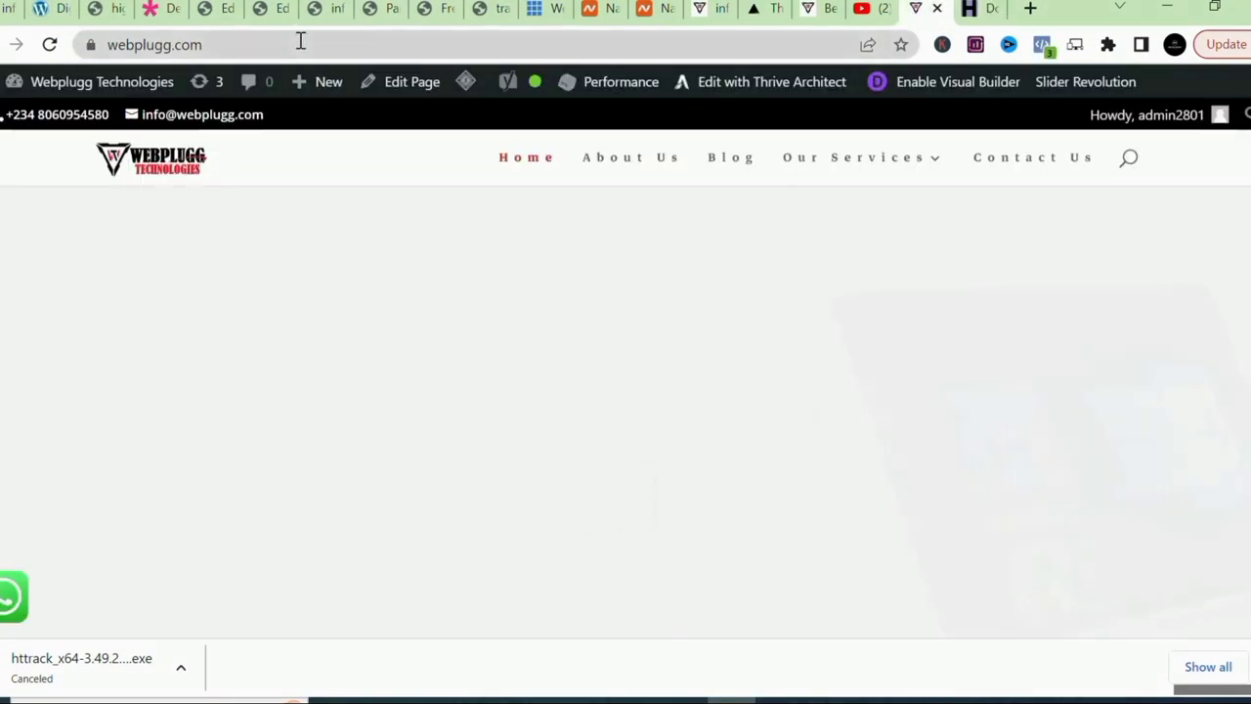
{"action": "left_click", "coordinate": [299, 41]}
{"action": "key", "text": "ctrl+c"}
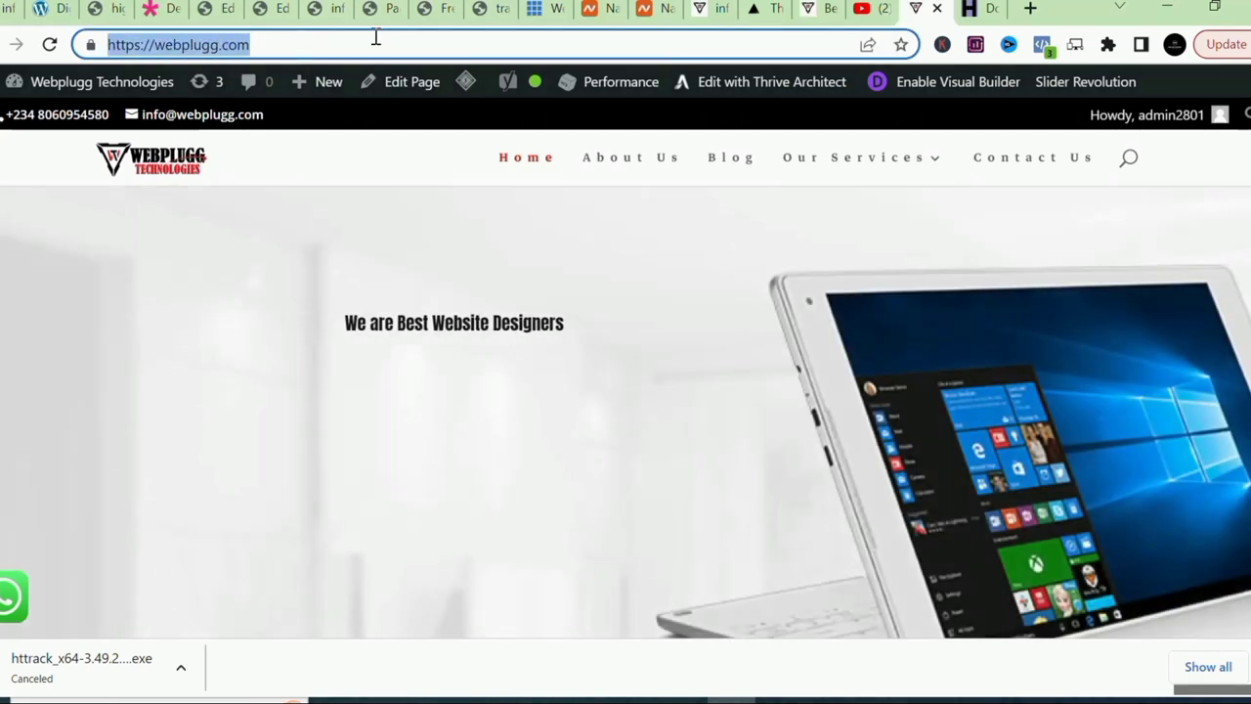
{"action": "left_click", "coordinate": [973, 10]}
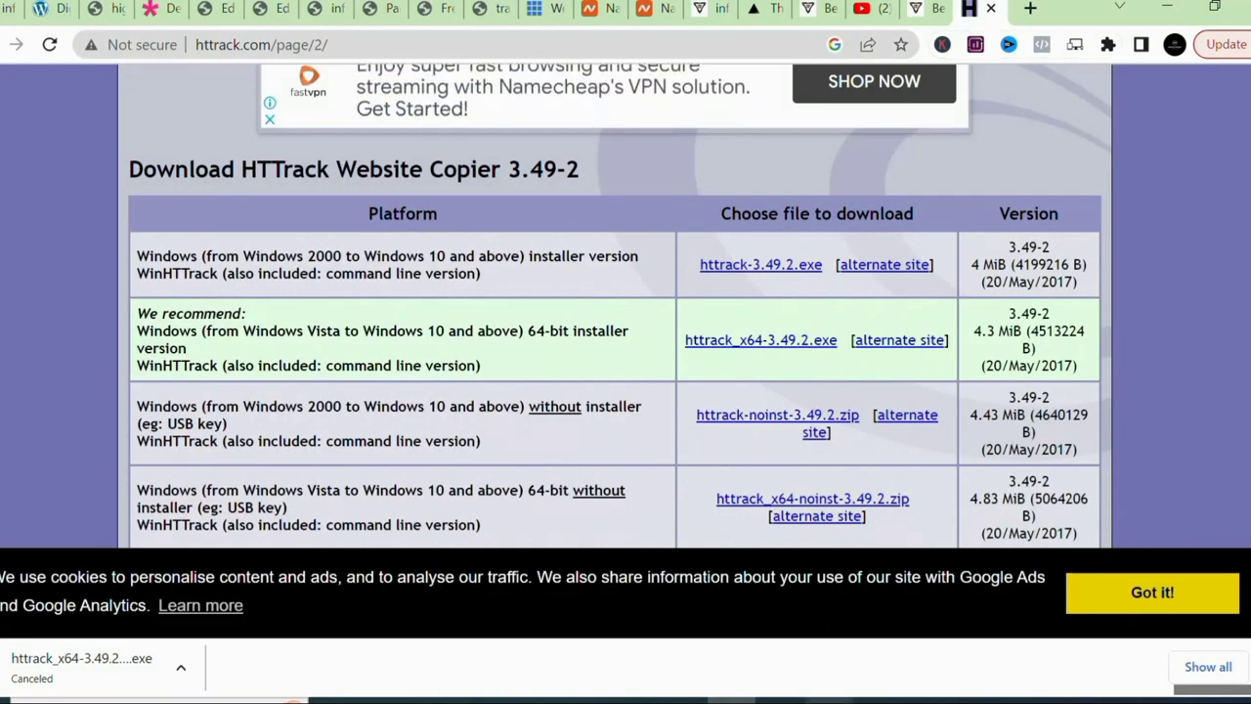
{"action": "mouse_move", "coordinate": [802, 699]}
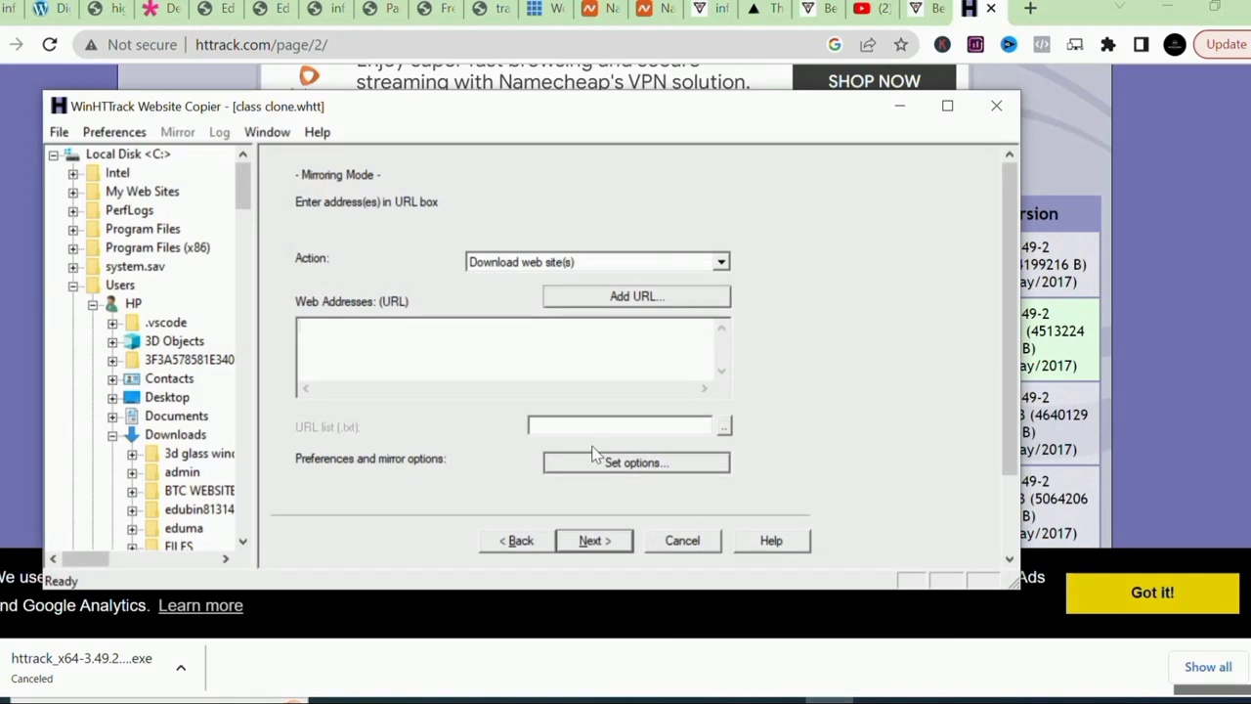
{"action": "key", "text": "ctrl+v"}
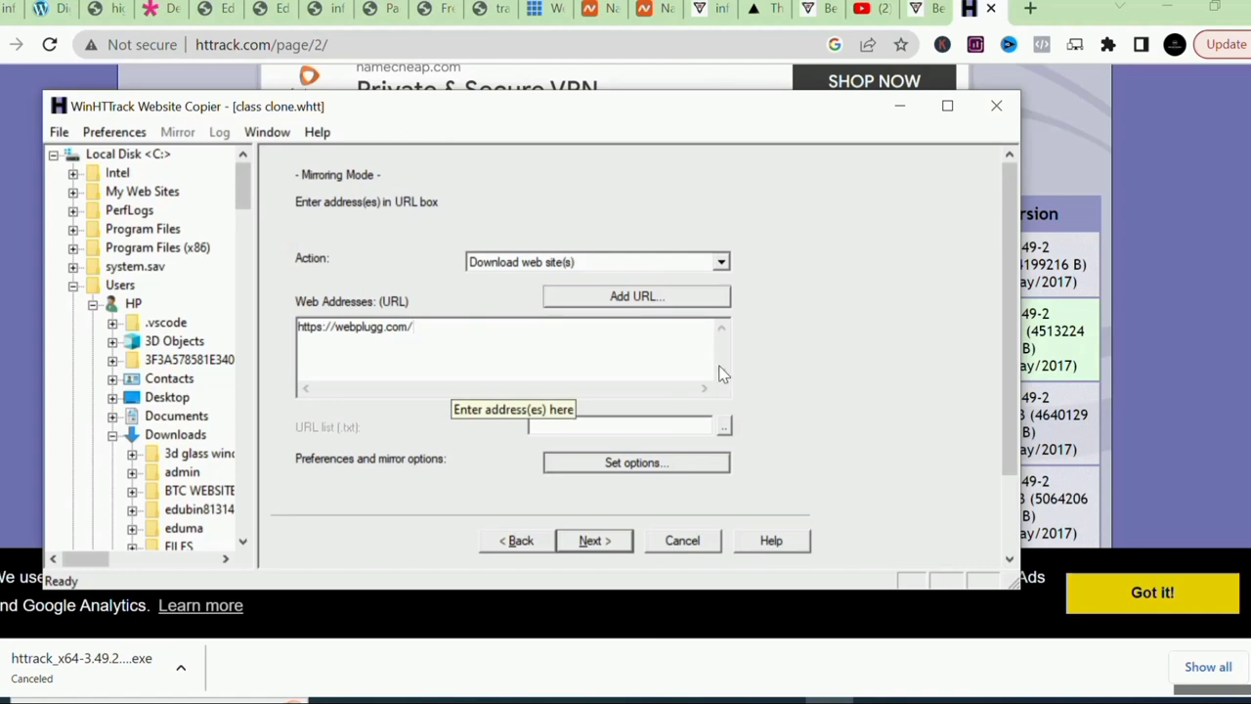
{"action": "left_click", "coordinate": [593, 544]}
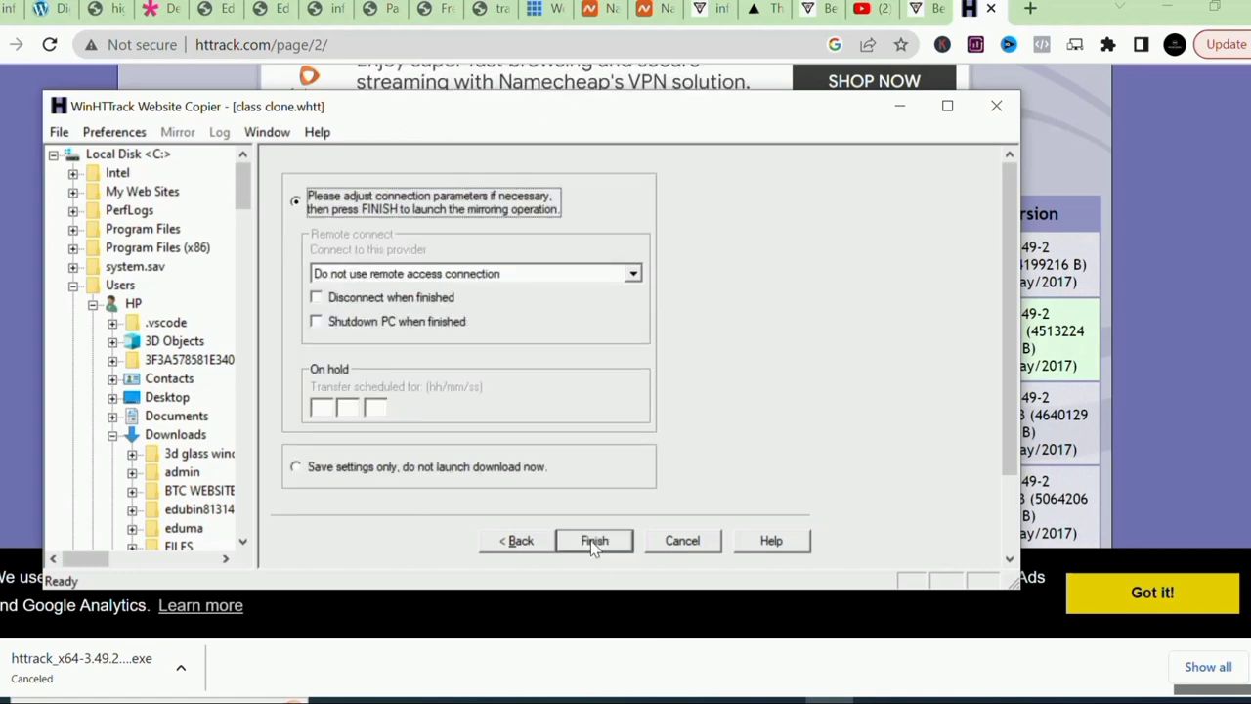
Start the webplugg.com mirror and bring its progress window back to the front.
{"action": "left_click", "coordinate": [593, 543]}
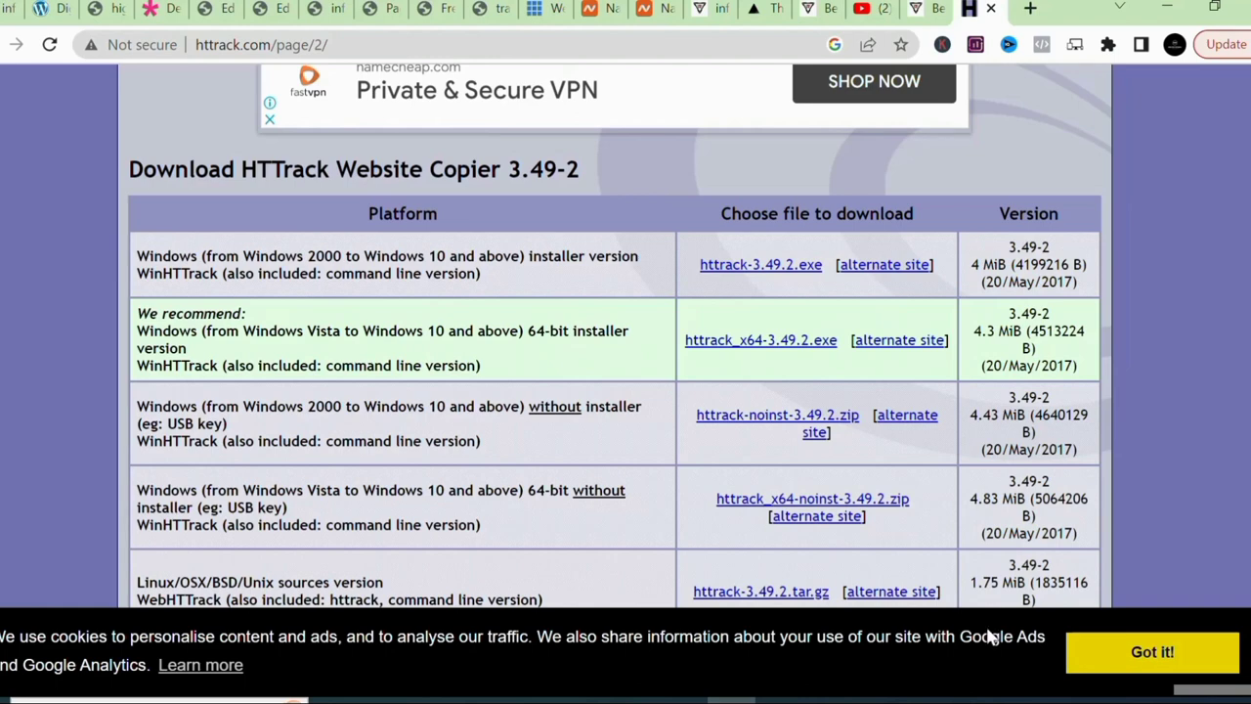
{"action": "left_click", "coordinate": [813, 700]}
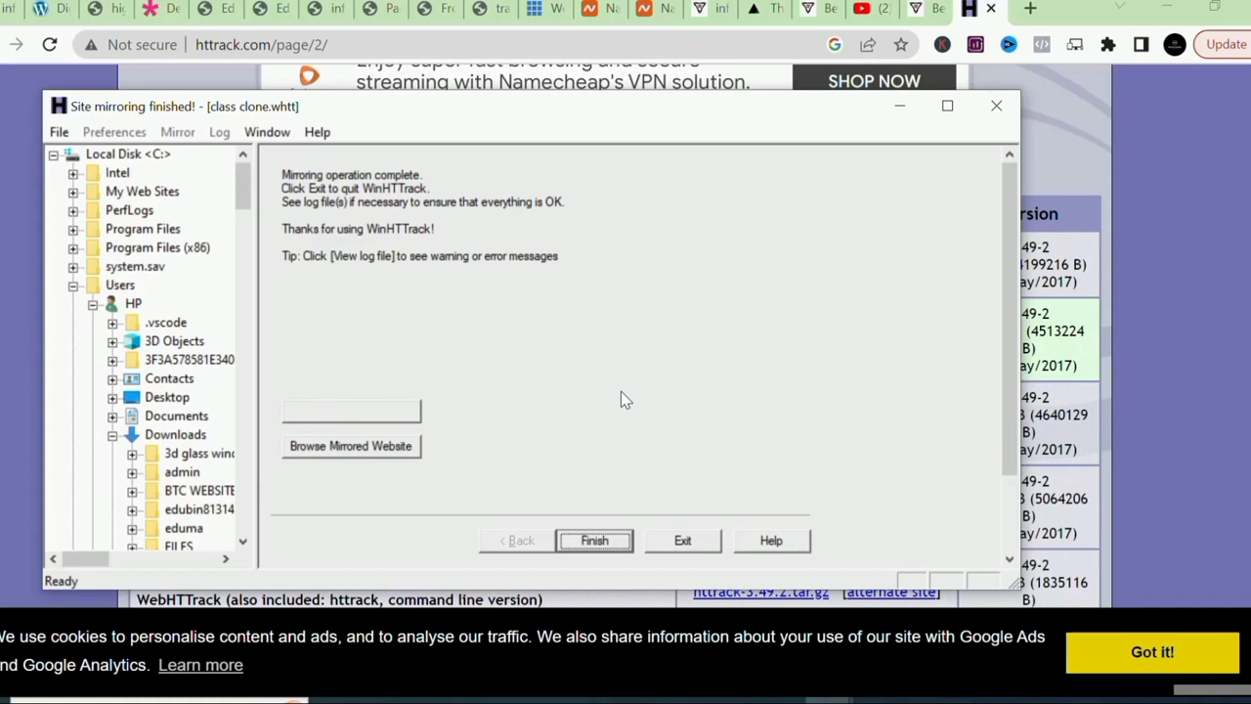
Finish the completed webplugg.com mirroring project and exit WinHTTrack Website Copier.
{"action": "left_click", "coordinate": [598, 544]}
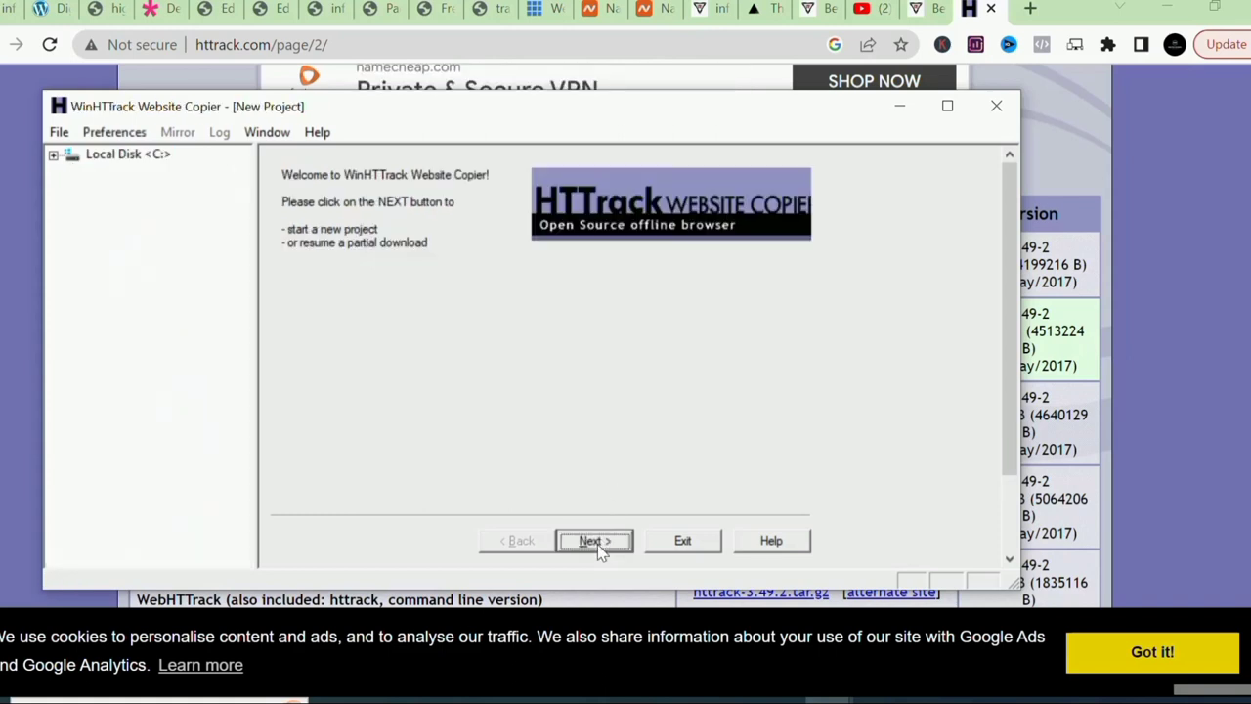
{"action": "left_click", "coordinate": [682, 541]}
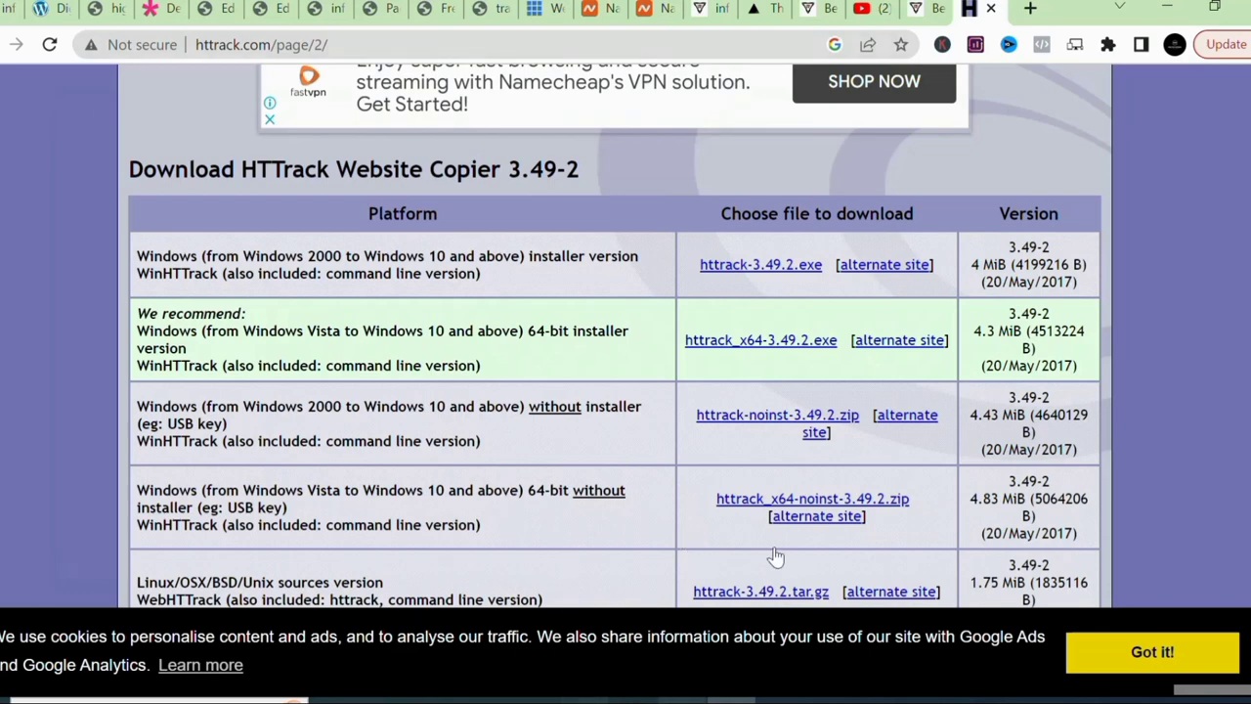
{"action": "mouse_move", "coordinate": [371, 696]}
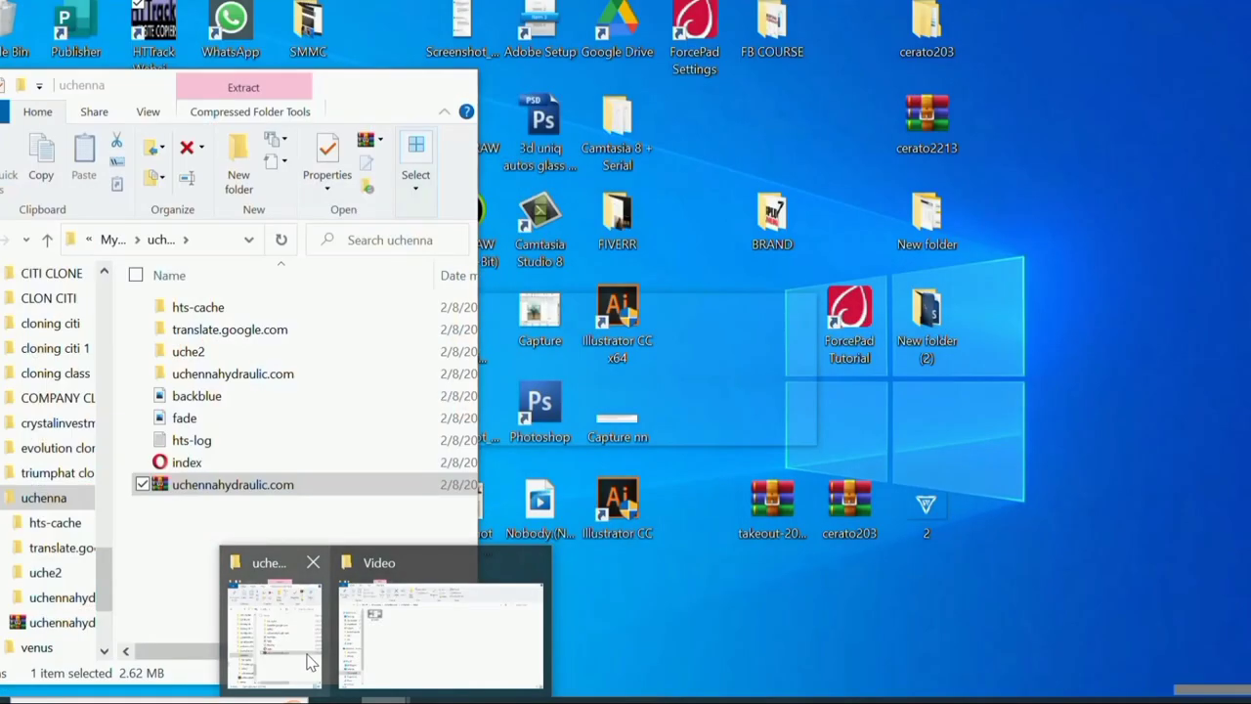
Maximize the uchenna folder window and go via Quick access to Downloads > class clone.
{"action": "left_click", "coordinate": [275, 636]}
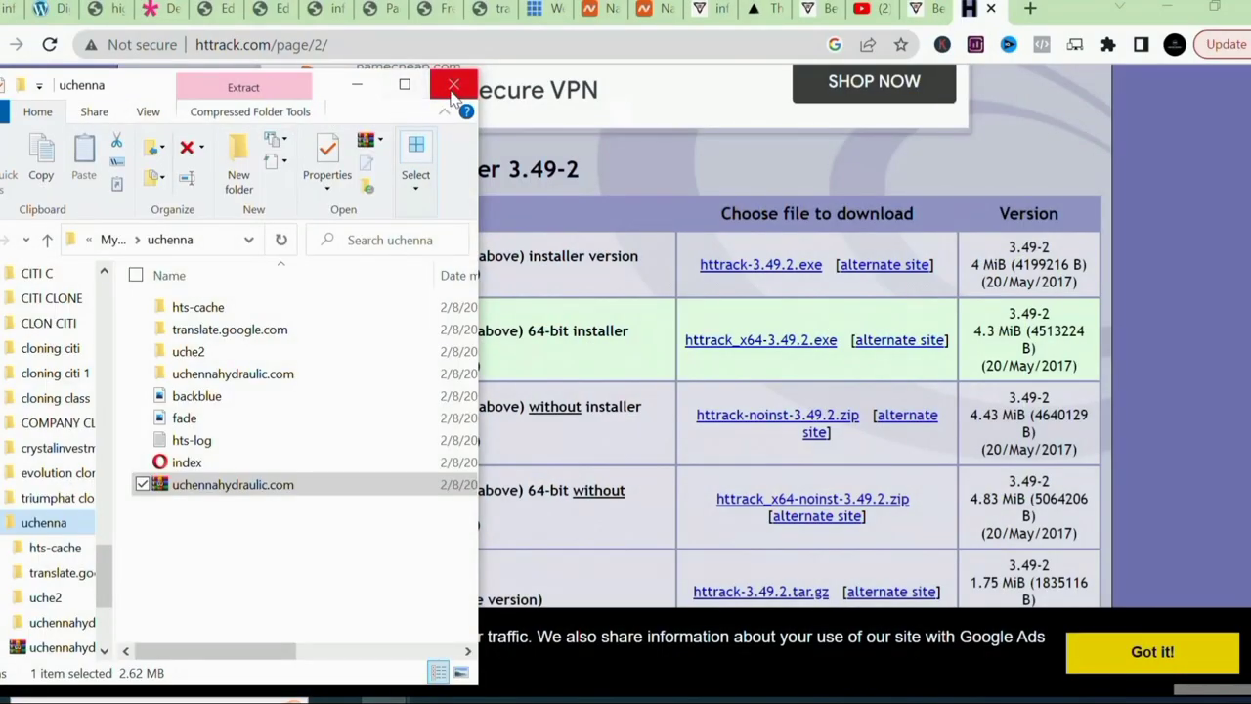
{"action": "left_click", "coordinate": [403, 84]}
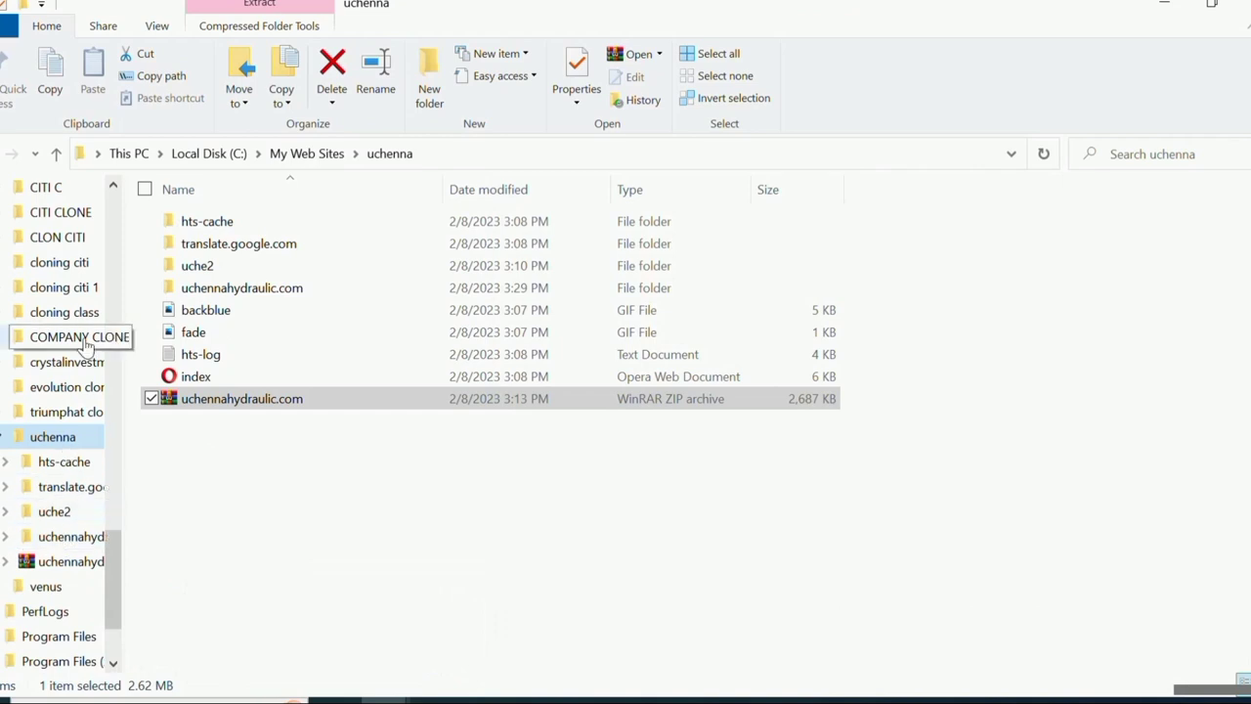
{"action": "scroll", "coordinate": [110, 252], "scroll_direction": "up", "scroll_amount": 6}
{"action": "scroll", "coordinate": [110, 252], "scroll_direction": "up", "scroll_amount": 12}
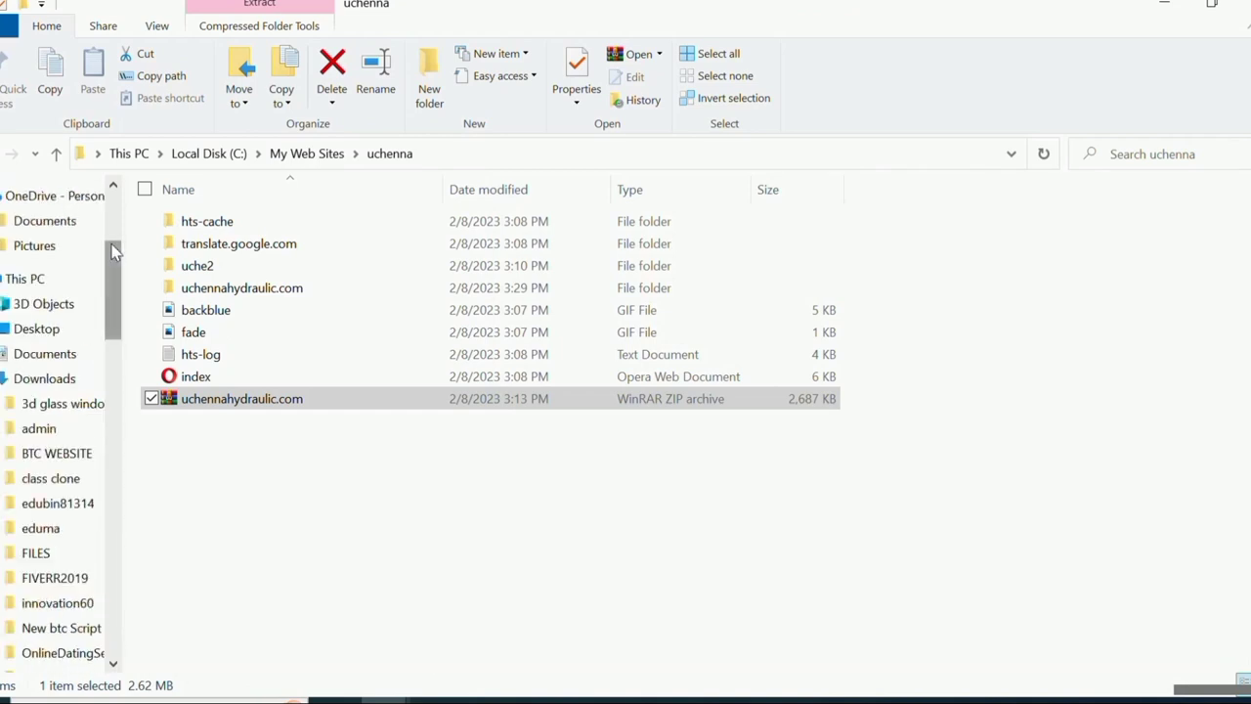
{"action": "left_click", "coordinate": [44, 379]}
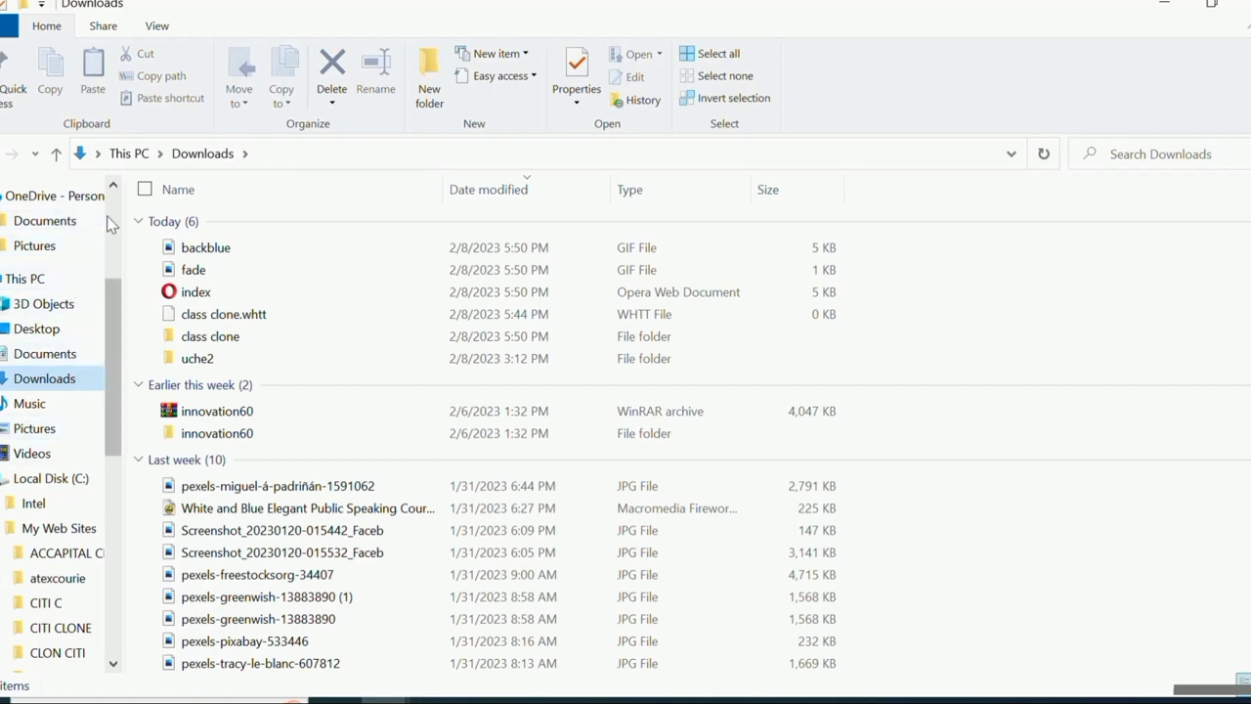
{"action": "scroll", "coordinate": [72, 284], "scroll_direction": "up", "scroll_amount": 3}
{"action": "left_click", "coordinate": [61, 206]}
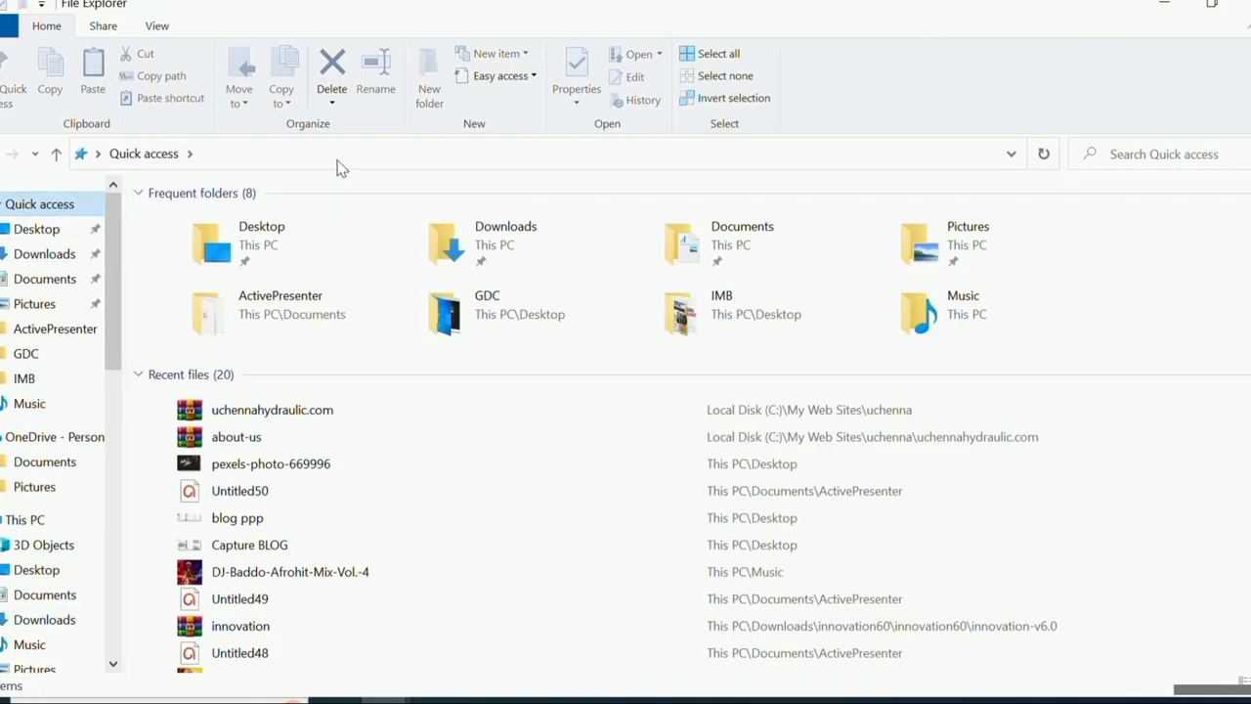
{"action": "double_click", "coordinate": [510, 244]}
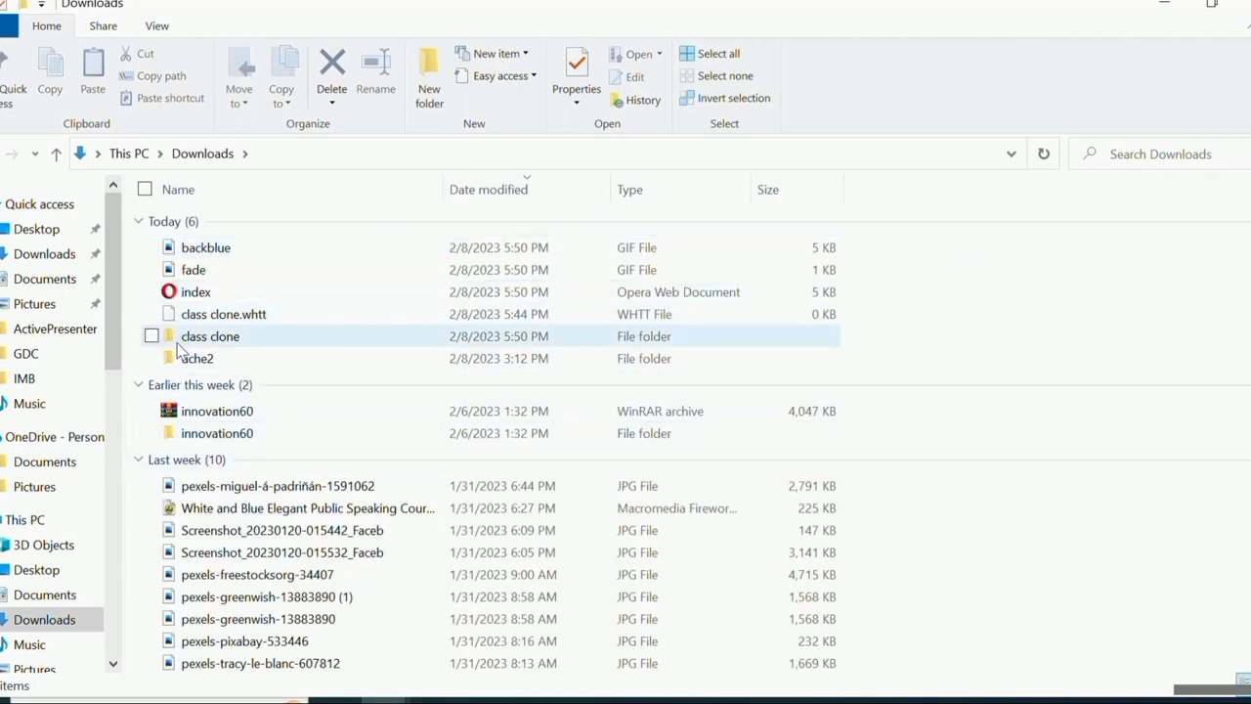
{"action": "mouse_move", "coordinate": [256, 337]}
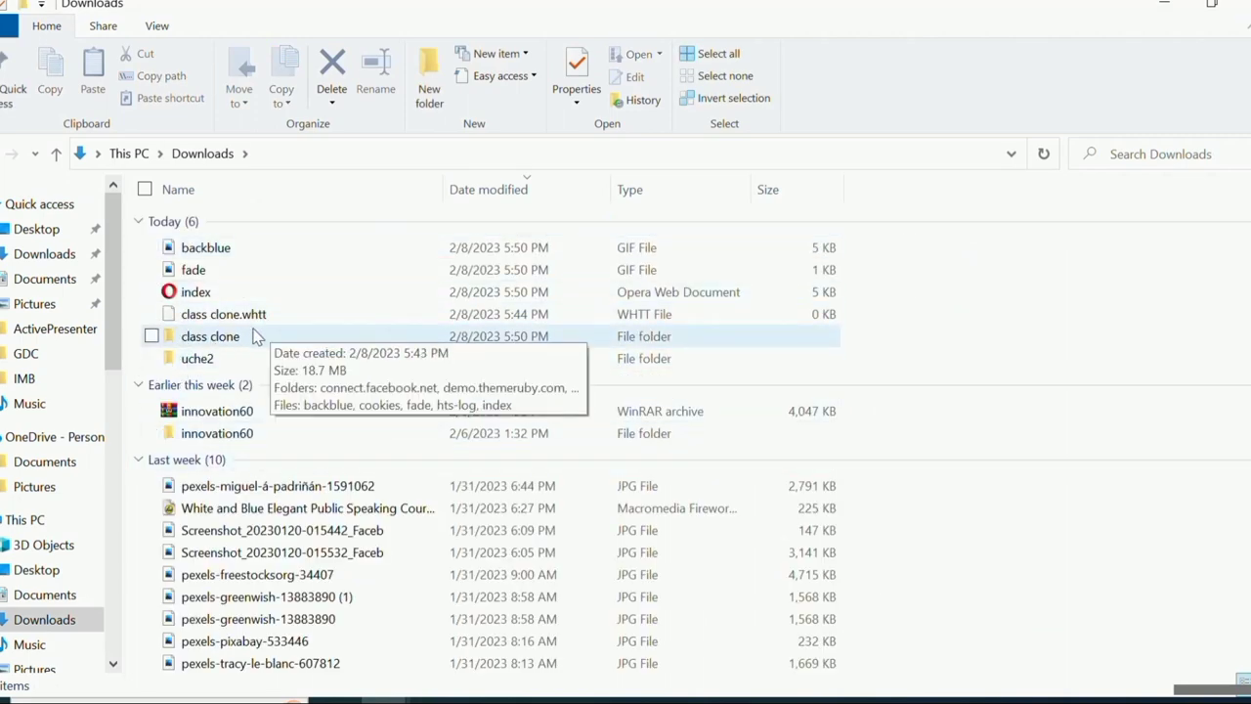
{"action": "double_click", "coordinate": [246, 337]}
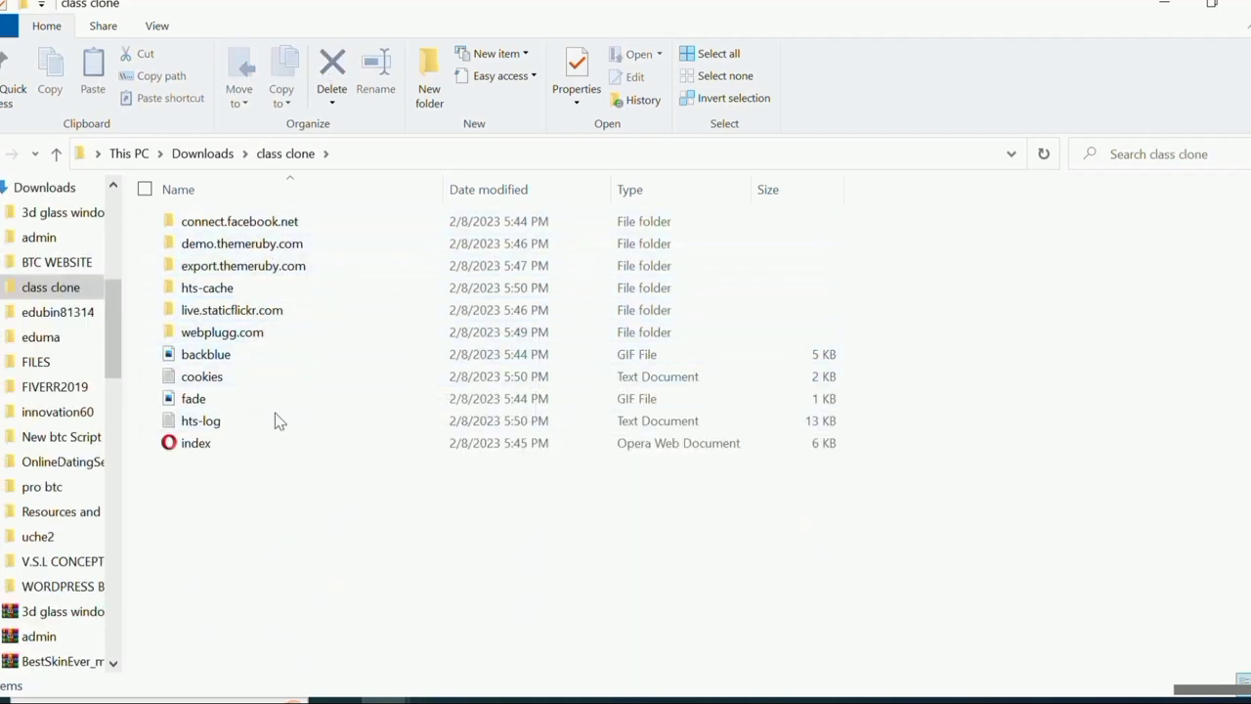
{"action": "double_click", "coordinate": [363, 335]}
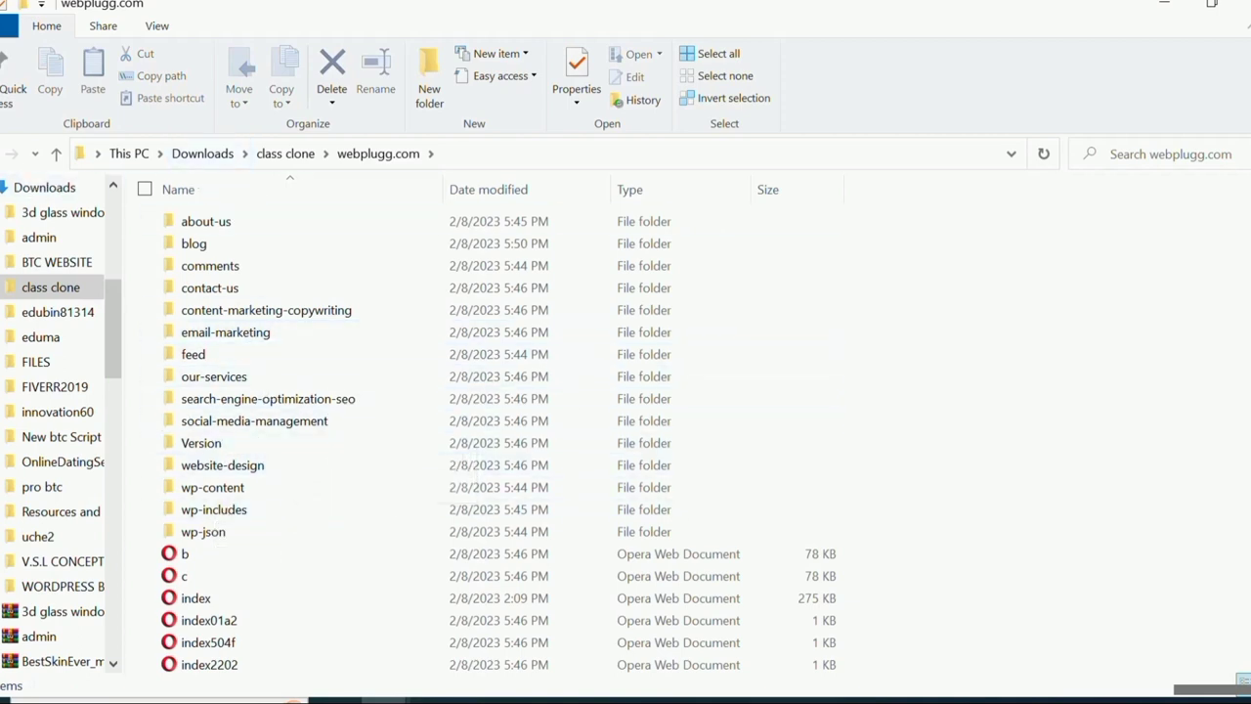
{"action": "key", "text": "BackSpace"}
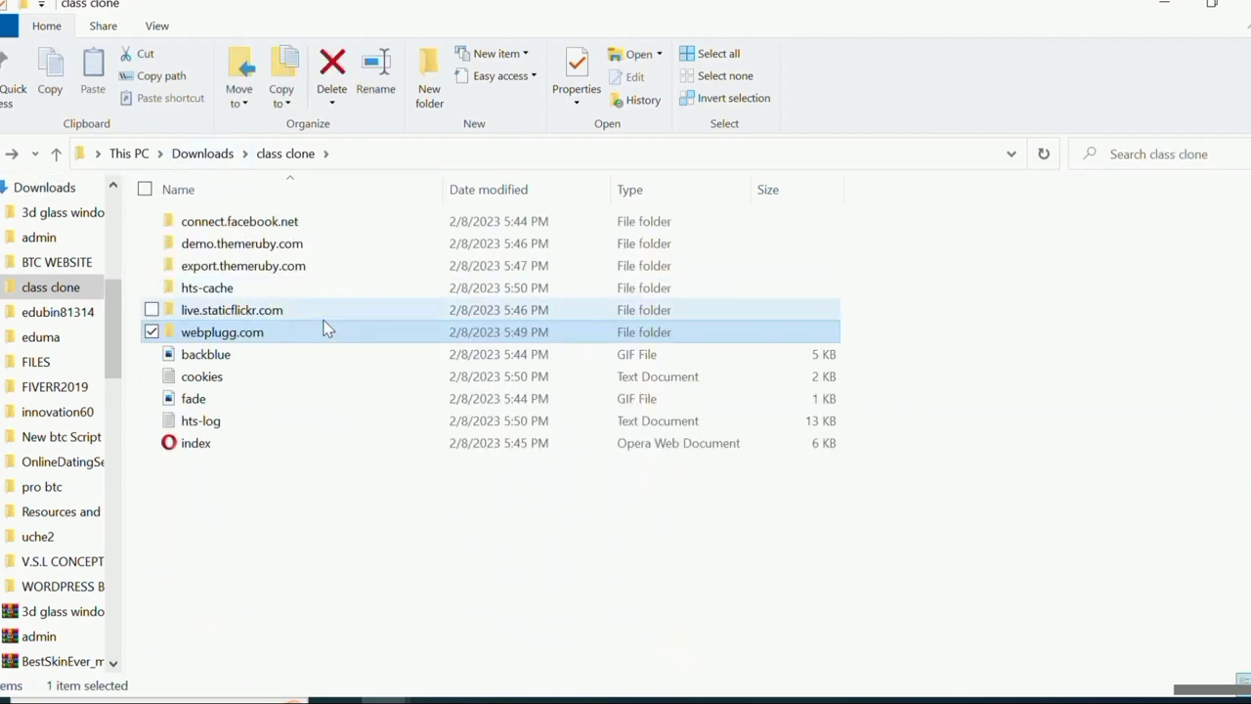
Send webplugg.com to a Compressed (zipped) folder, keeping the default name webplugg.com.
{"action": "right_click", "coordinate": [273, 338]}
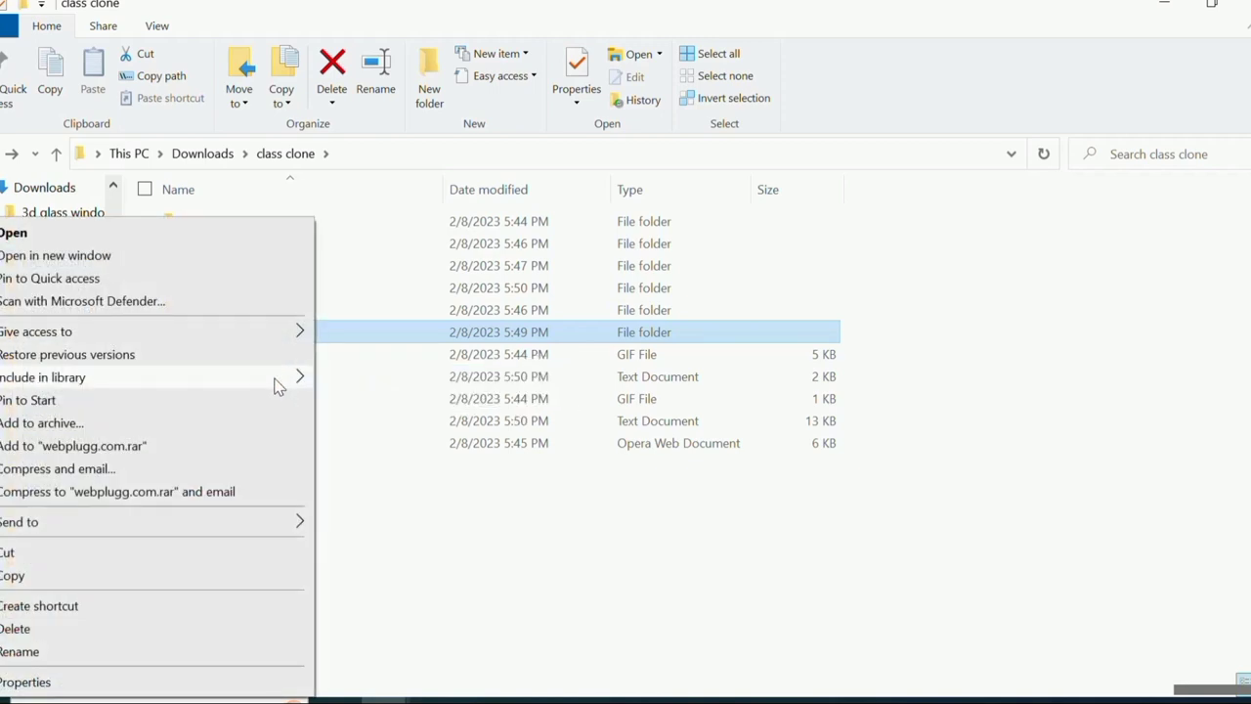
{"action": "mouse_move", "coordinate": [298, 521]}
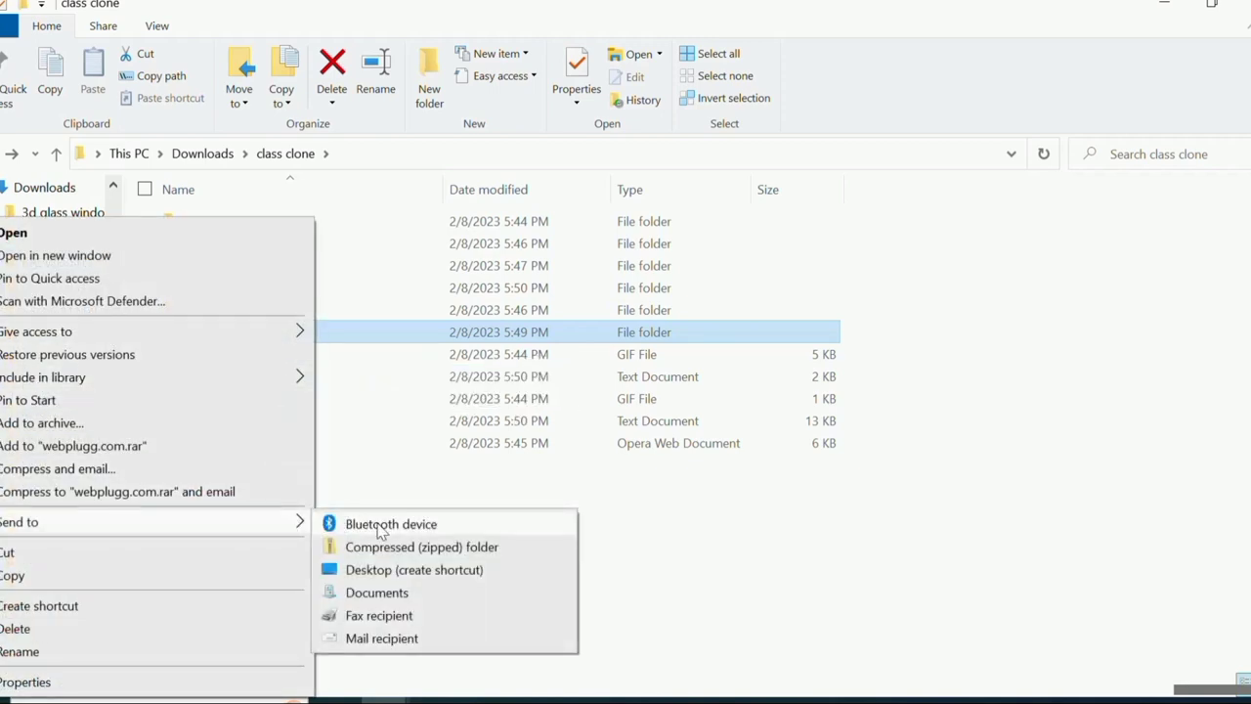
{"action": "left_click", "coordinate": [399, 550]}
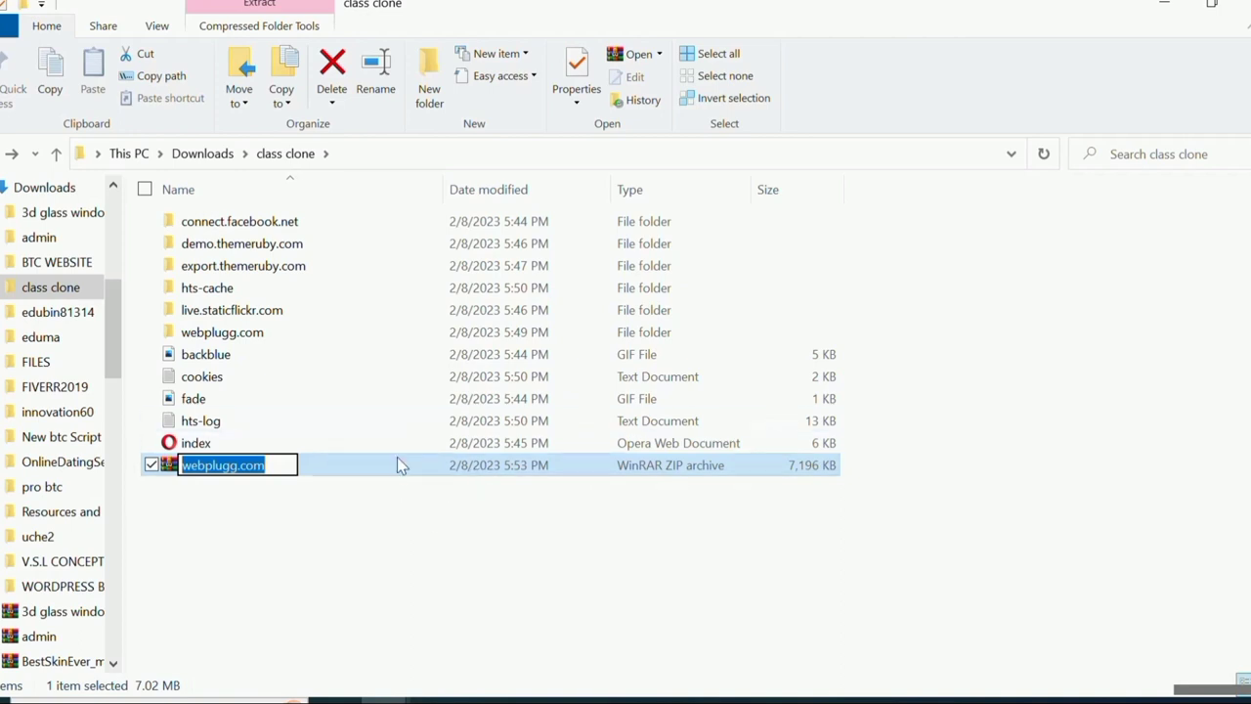
{"action": "left_click", "coordinate": [460, 579]}
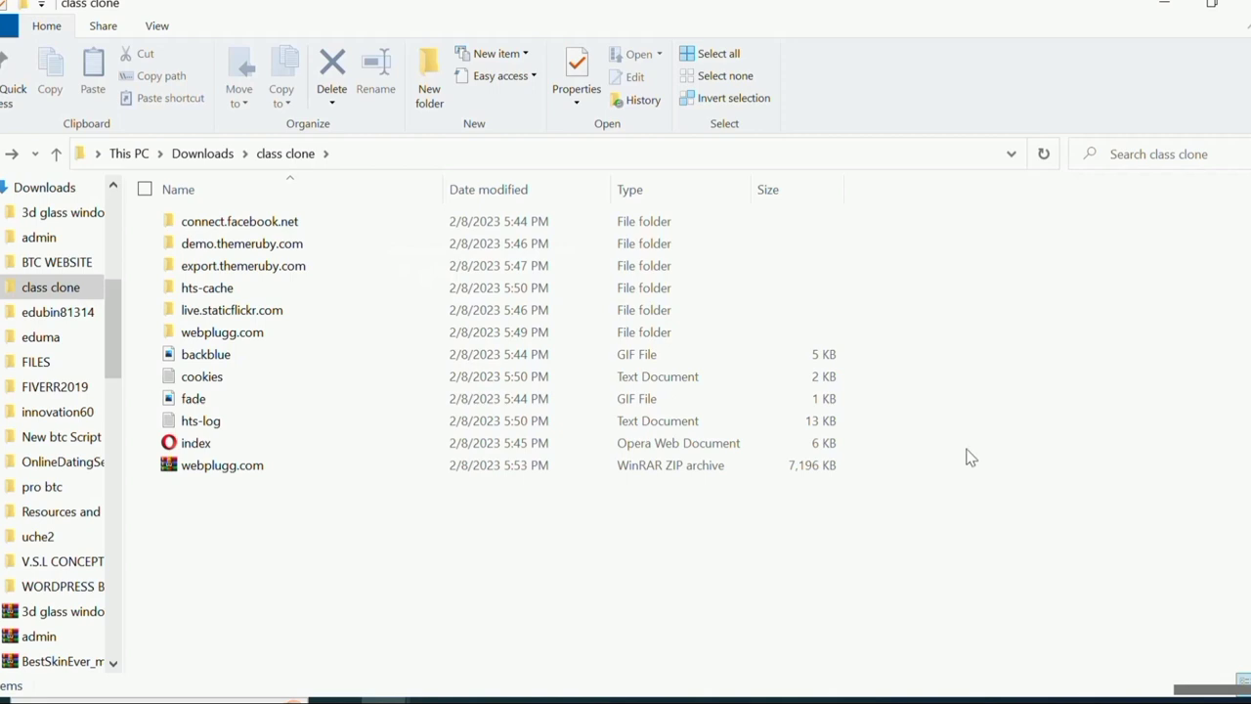
Open the class clone index file to load the offline Webplugg homepage in Opera.
{"action": "right_click", "coordinate": [374, 440]}
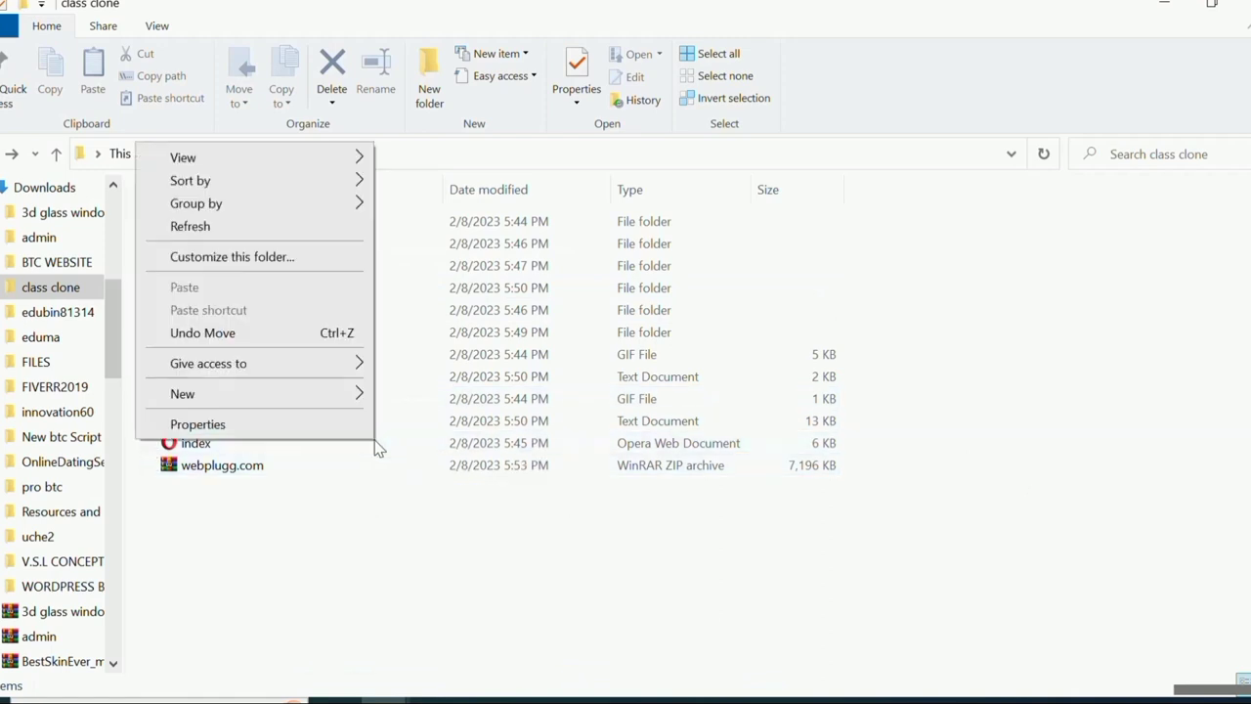
{"action": "left_click", "coordinate": [428, 453]}
{"action": "double_click", "coordinate": [427, 450]}
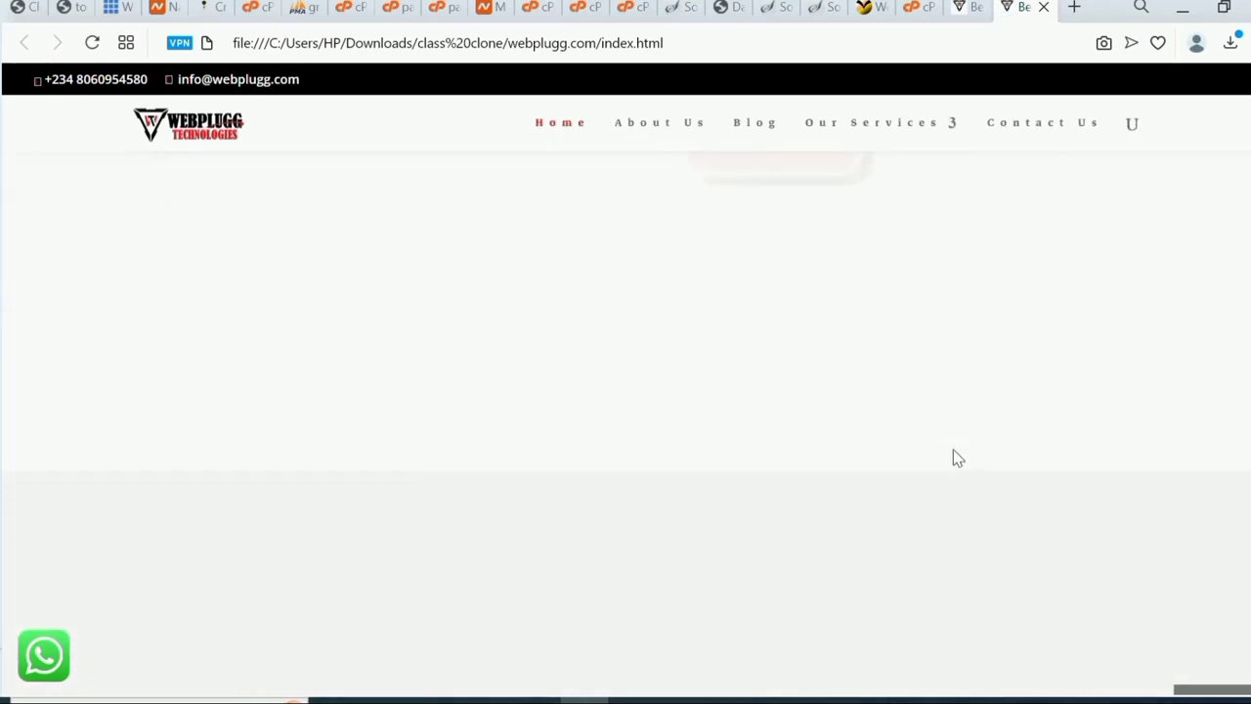
Scroll through the offline copy of the Webplugg Technologies homepage.
{"action": "scroll", "coordinate": [957, 458], "scroll_direction": "down", "scroll_amount": 2}
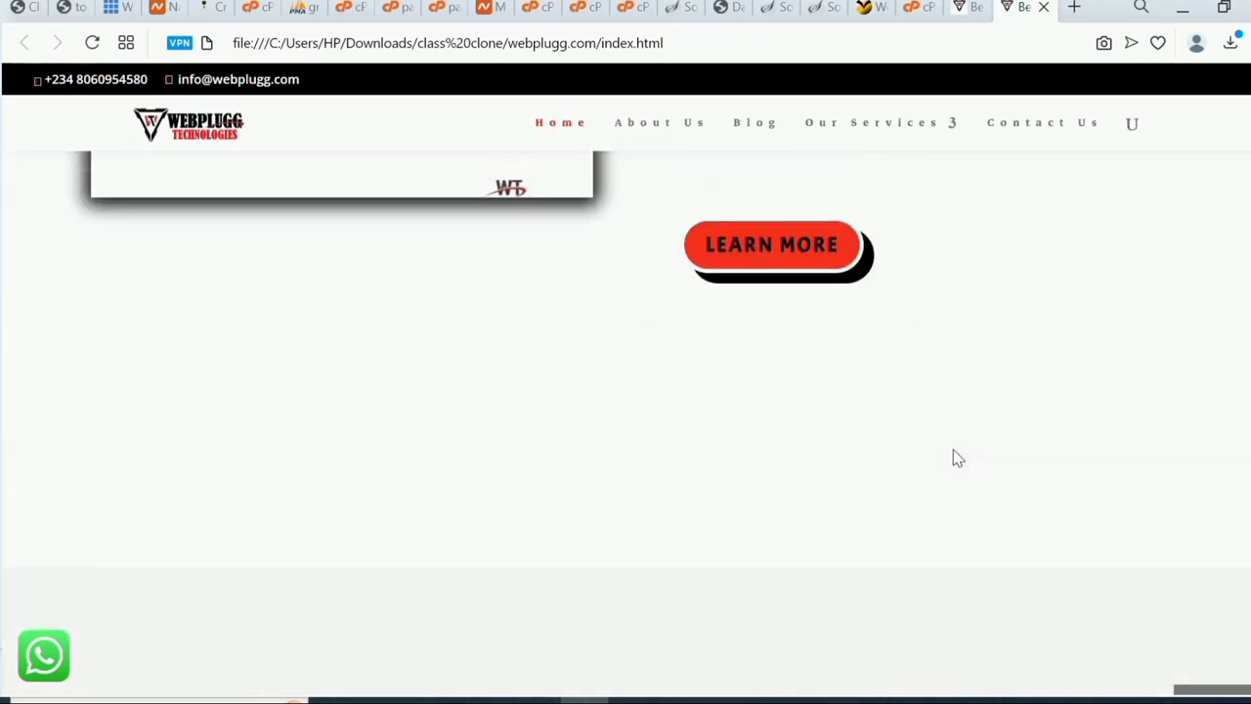
{"action": "scroll", "coordinate": [957, 458], "scroll_direction": "up", "scroll_amount": 3}
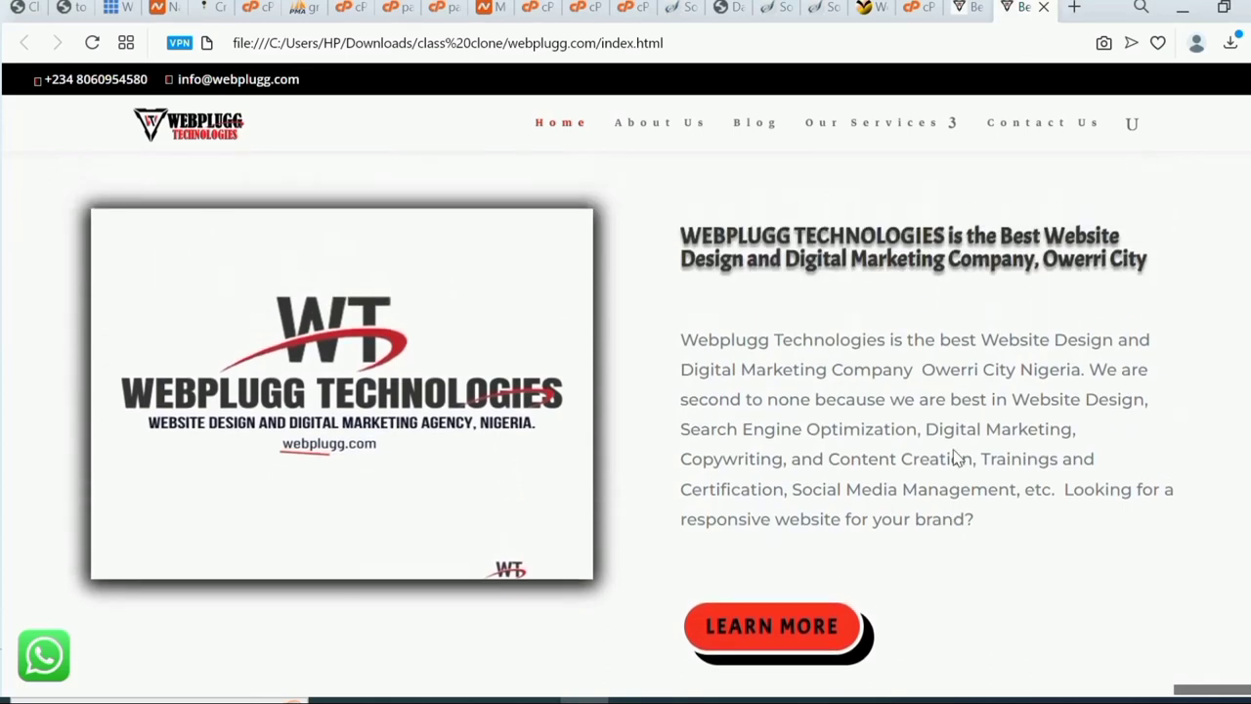
{"action": "scroll", "coordinate": [957, 458], "scroll_direction": "up", "scroll_amount": 2}
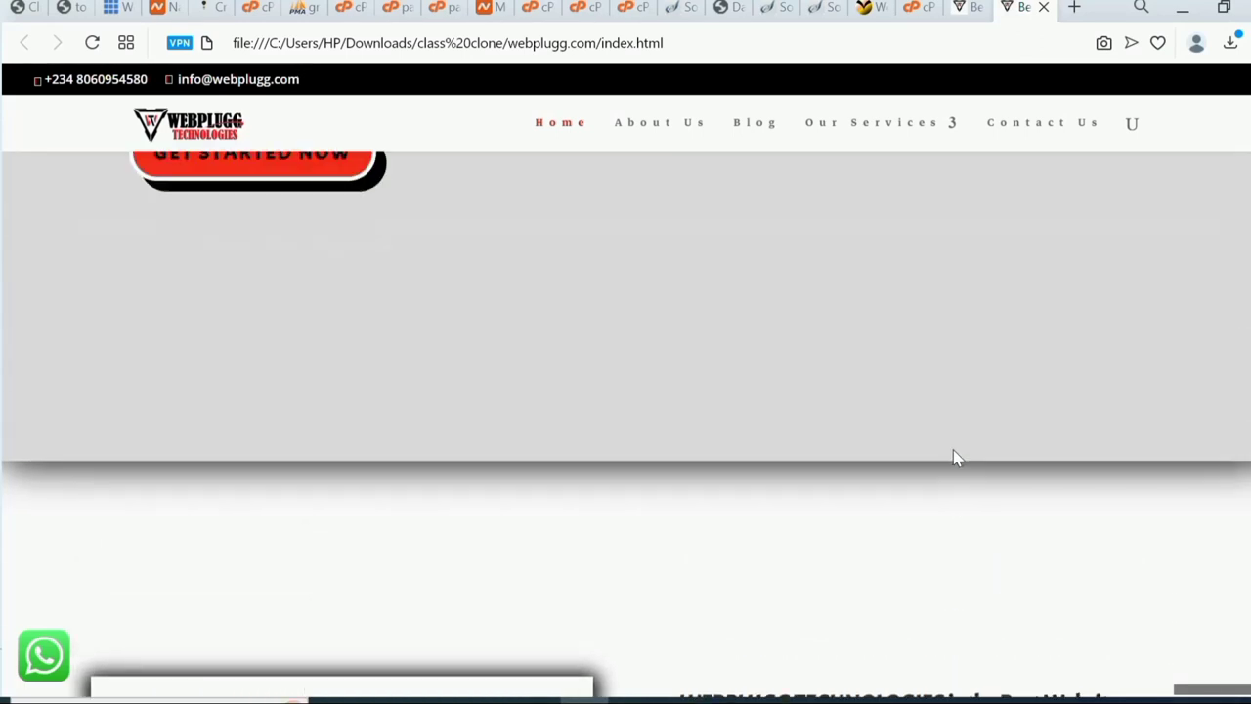
{"action": "scroll", "coordinate": [958, 459], "scroll_direction": "up", "scroll_amount": 4}
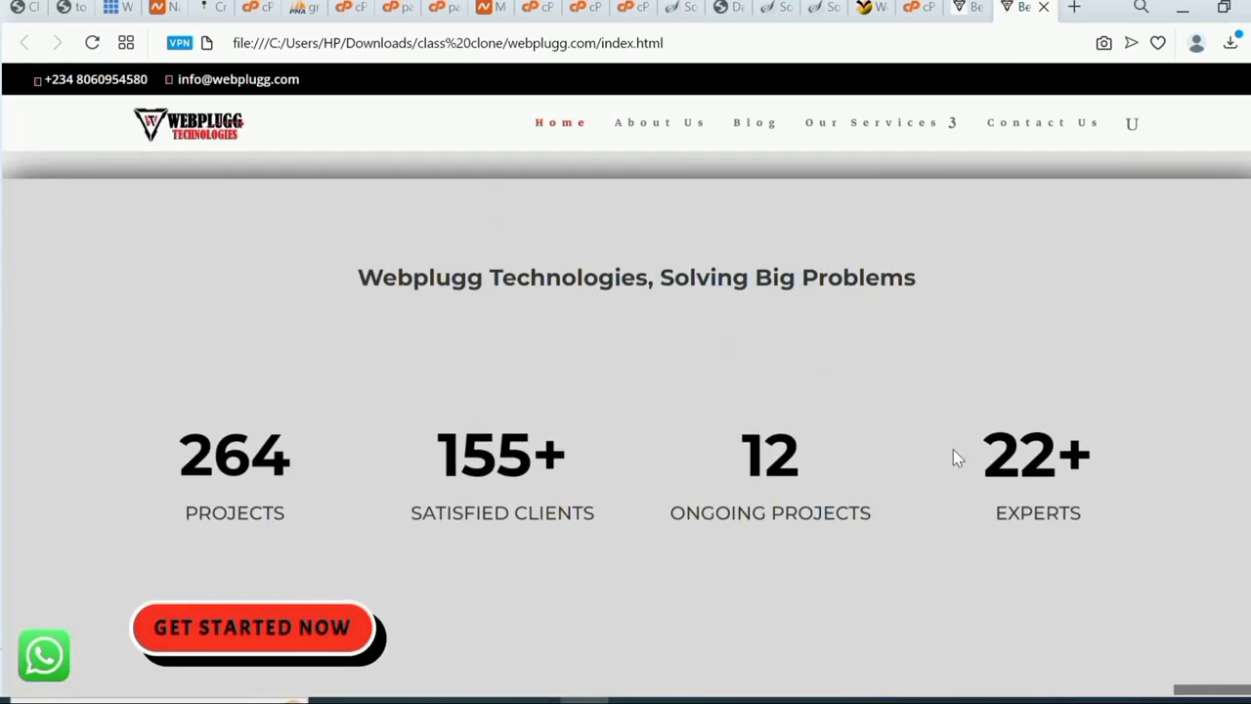
{"action": "scroll", "coordinate": [953, 449], "scroll_direction": "up", "scroll_amount": 2}
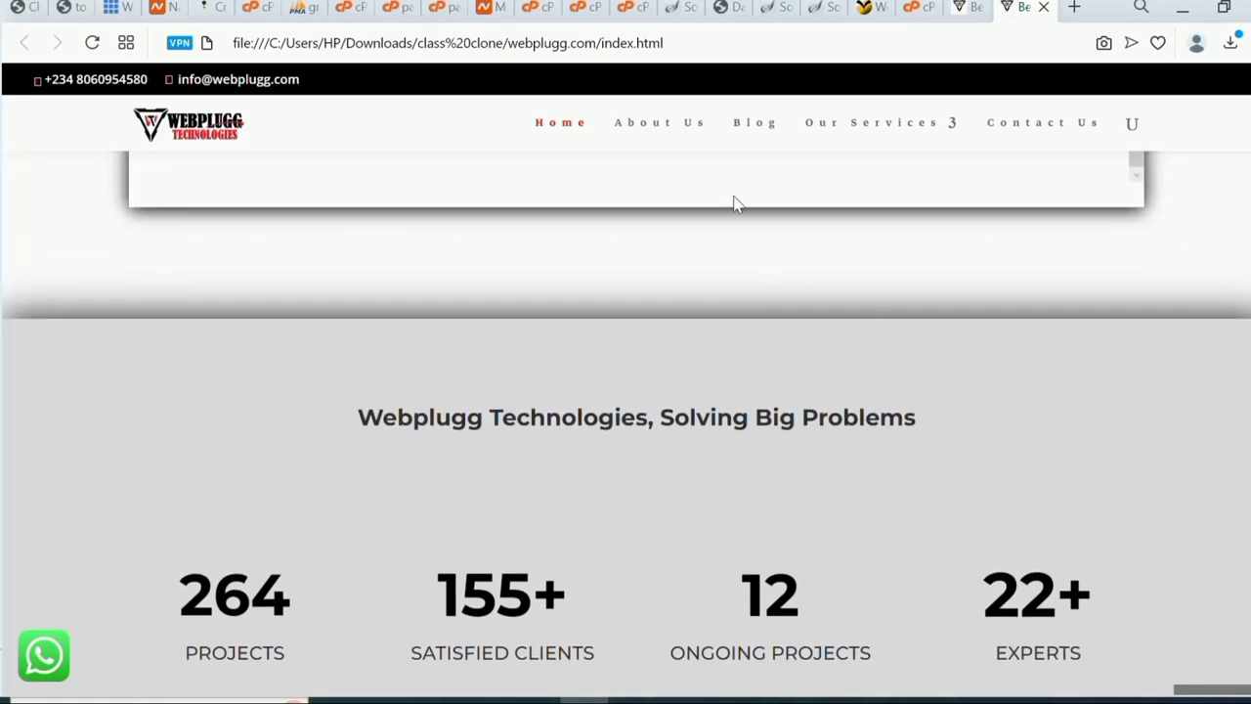
Inspect the local index.html path in the address bar, then return to class clone.
{"action": "left_click", "coordinate": [690, 45]}
{"action": "double_click", "coordinate": [690, 45]}
{"action": "left_click", "coordinate": [681, 44]}
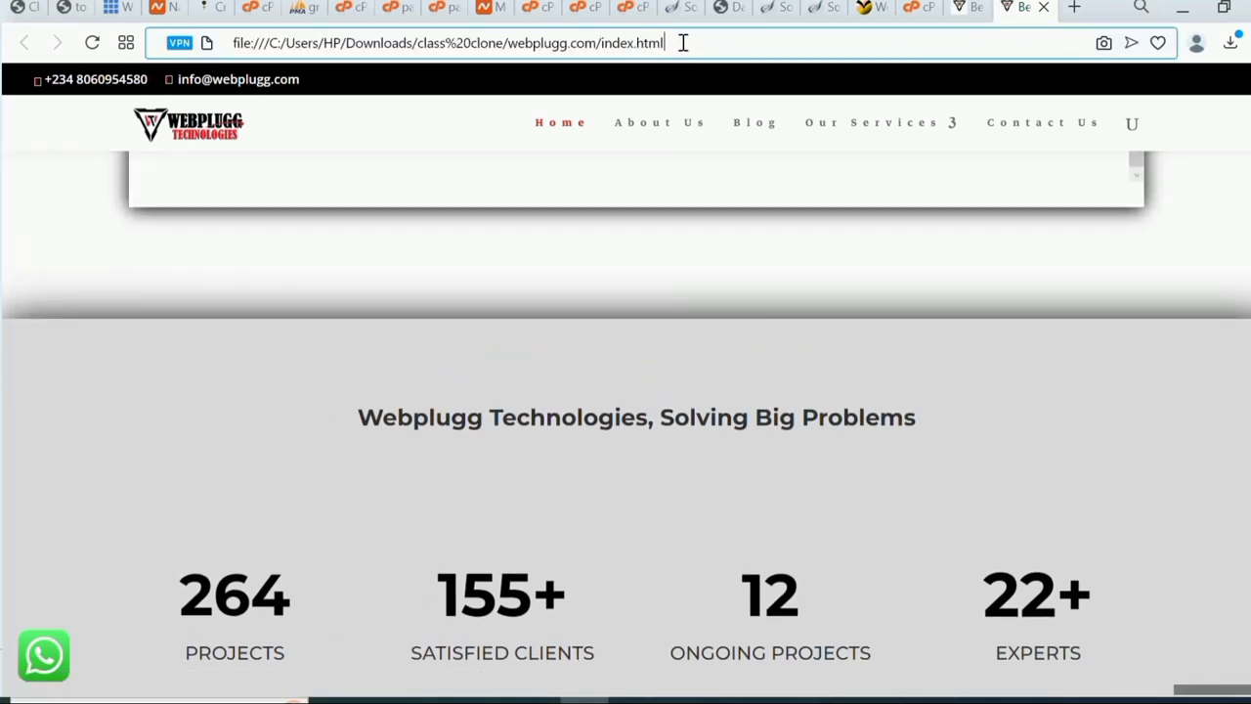
{"action": "triple_click", "coordinate": [682, 44]}
{"action": "left_click", "coordinate": [682, 45]}
{"action": "left_click_drag", "start_coordinate": [676, 45], "coordinate": [602, 45]}
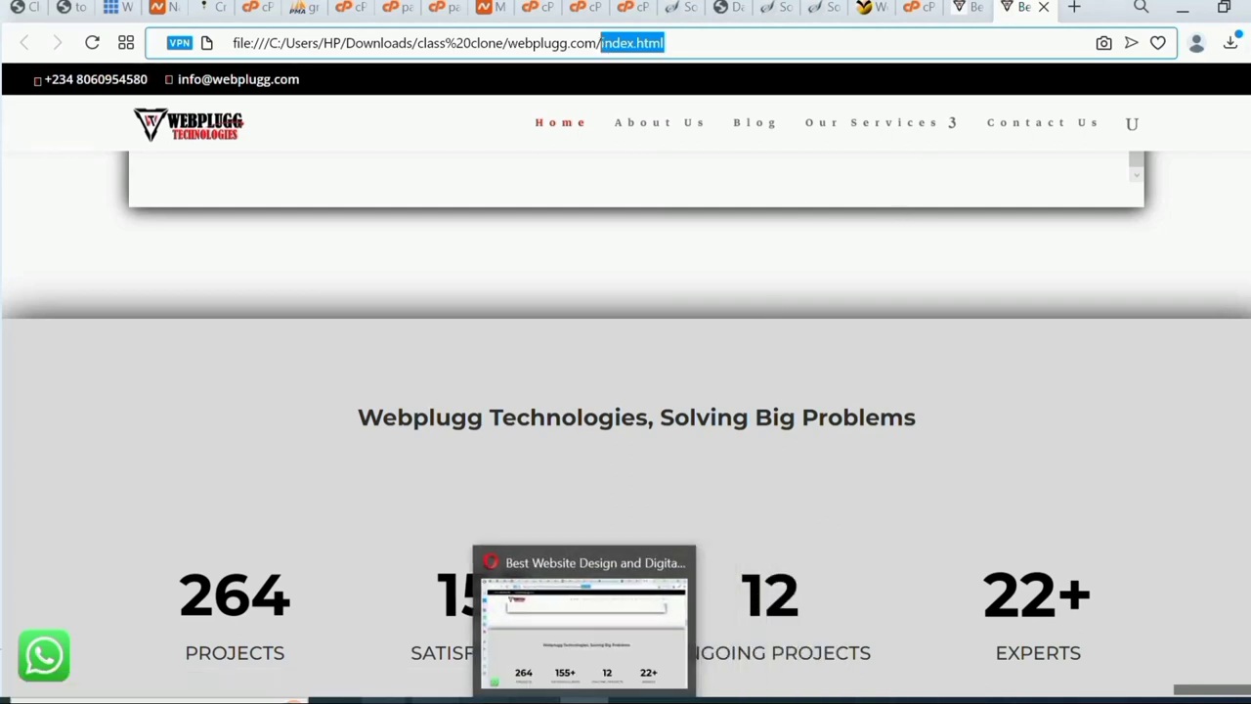
{"action": "mouse_move", "coordinate": [385, 700]}
{"action": "left_click", "coordinate": [331, 660]}
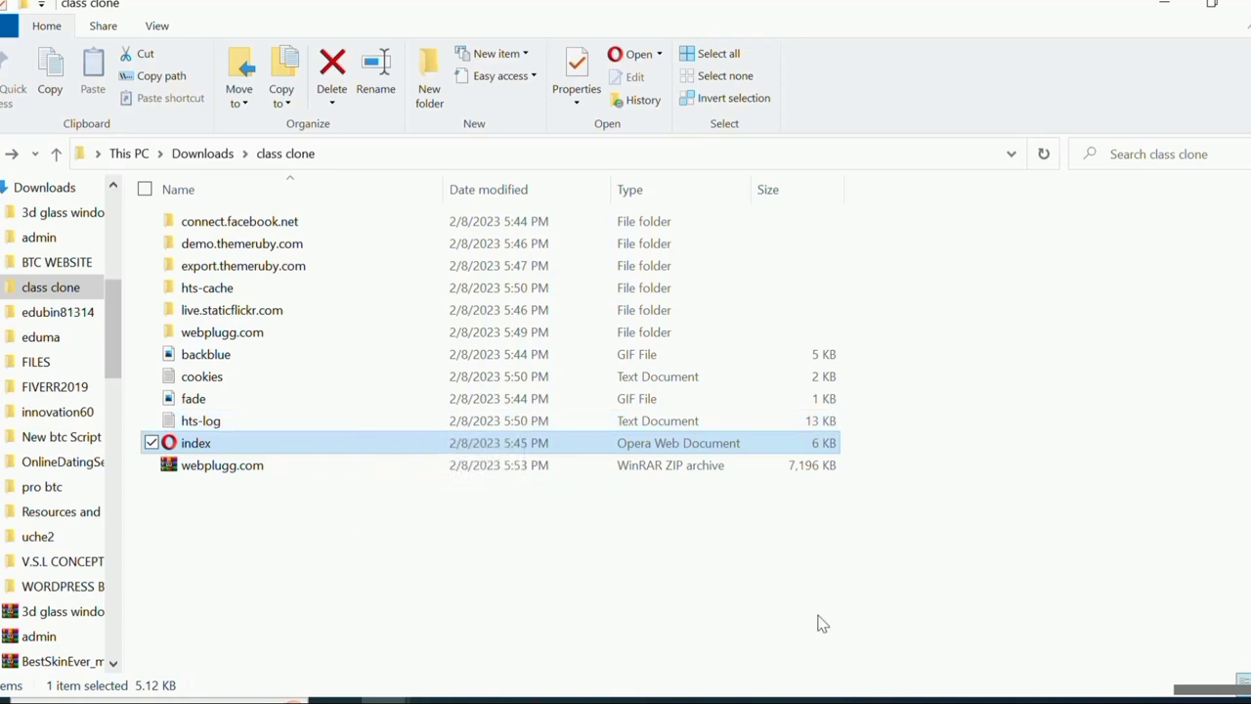
Switch to Google Chrome showing the HTTrack Website Copier 3.49-2 download page.
{"action": "left_click", "coordinate": [732, 700]}
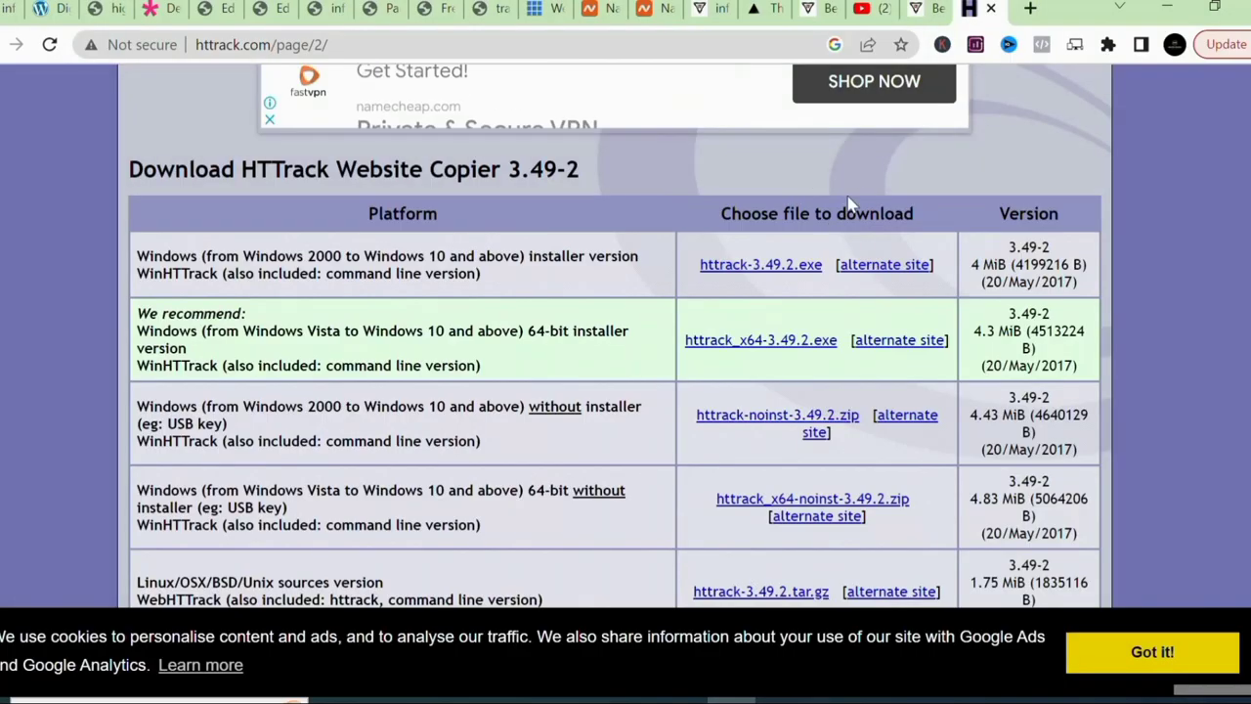
Switch to the Convert HTML to WordPress tab and review the themematcher.com page.
{"action": "left_click", "coordinate": [926, 8]}
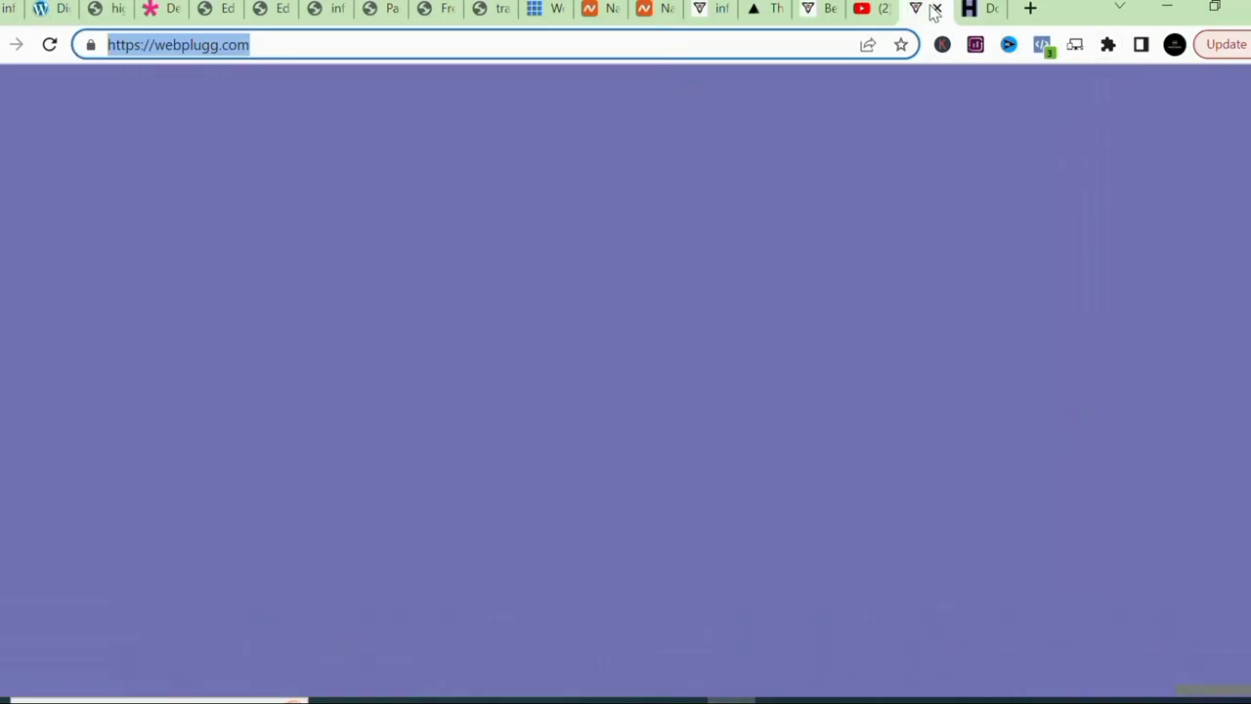
{"action": "left_click", "coordinate": [764, 14]}
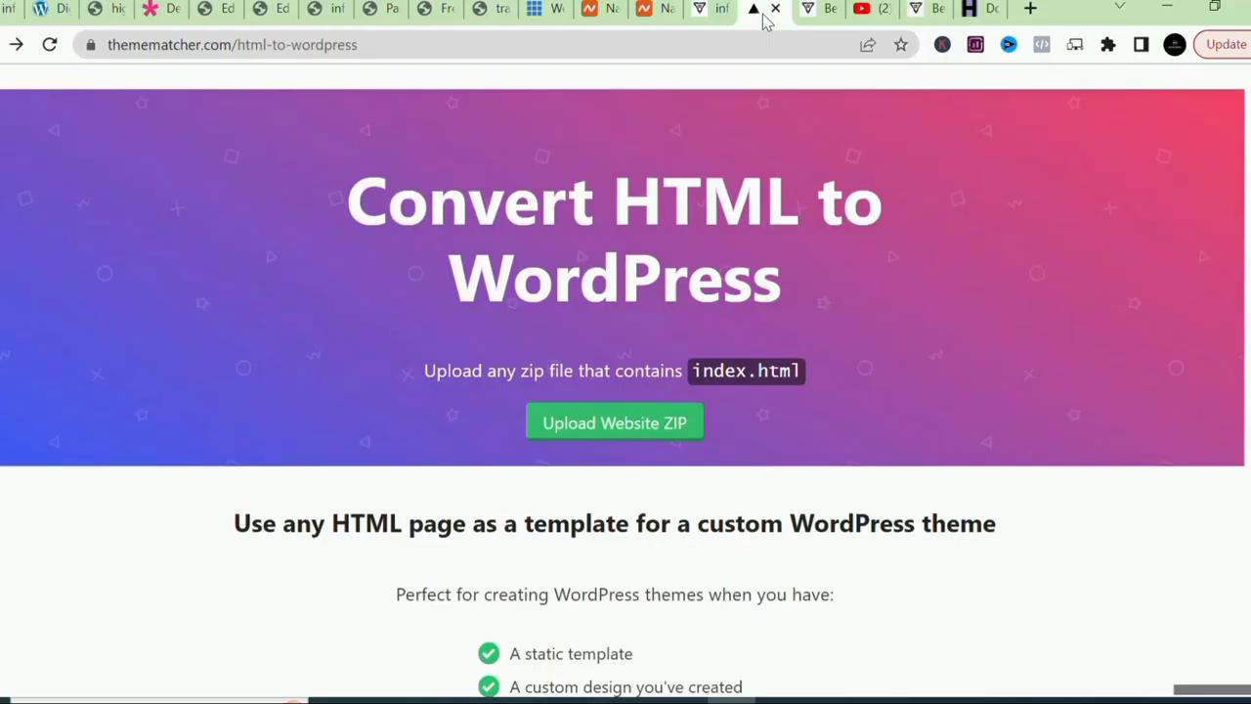
{"action": "left_click", "coordinate": [234, 44]}
{"action": "left_click_drag", "start_coordinate": [234, 44], "coordinate": [105, 47]}
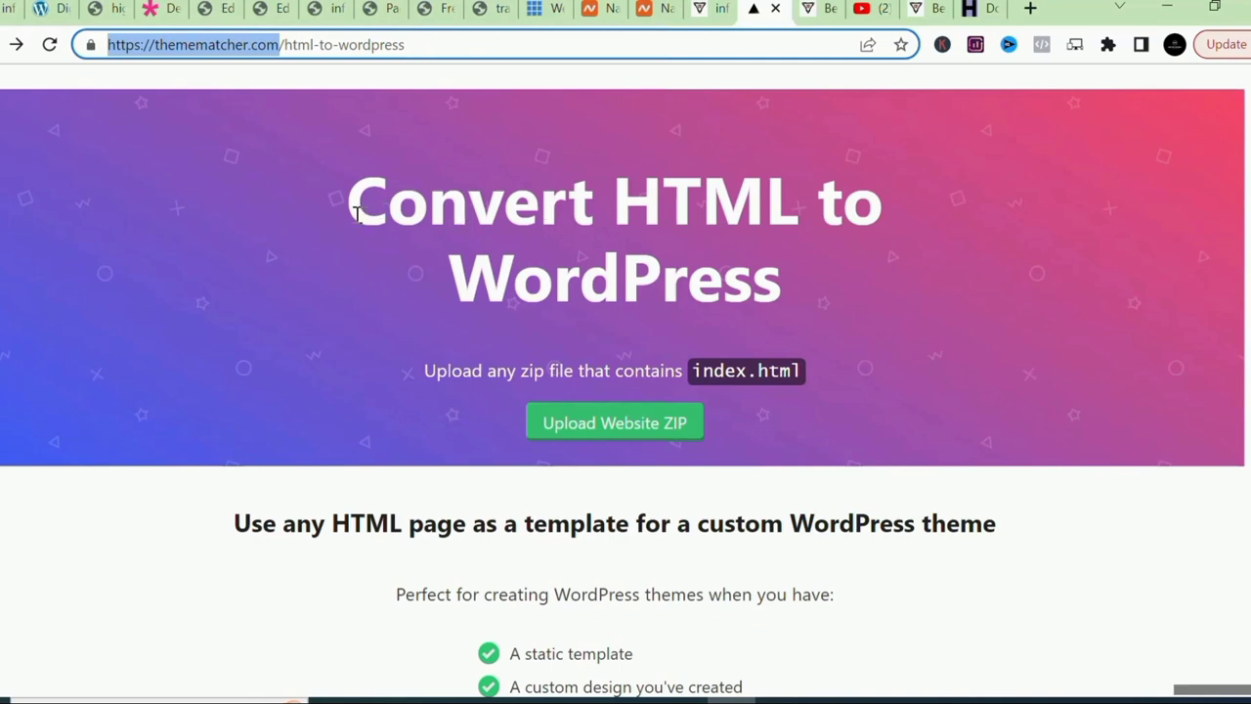
{"action": "left_click_drag", "start_coordinate": [356, 211], "coordinate": [829, 311]}
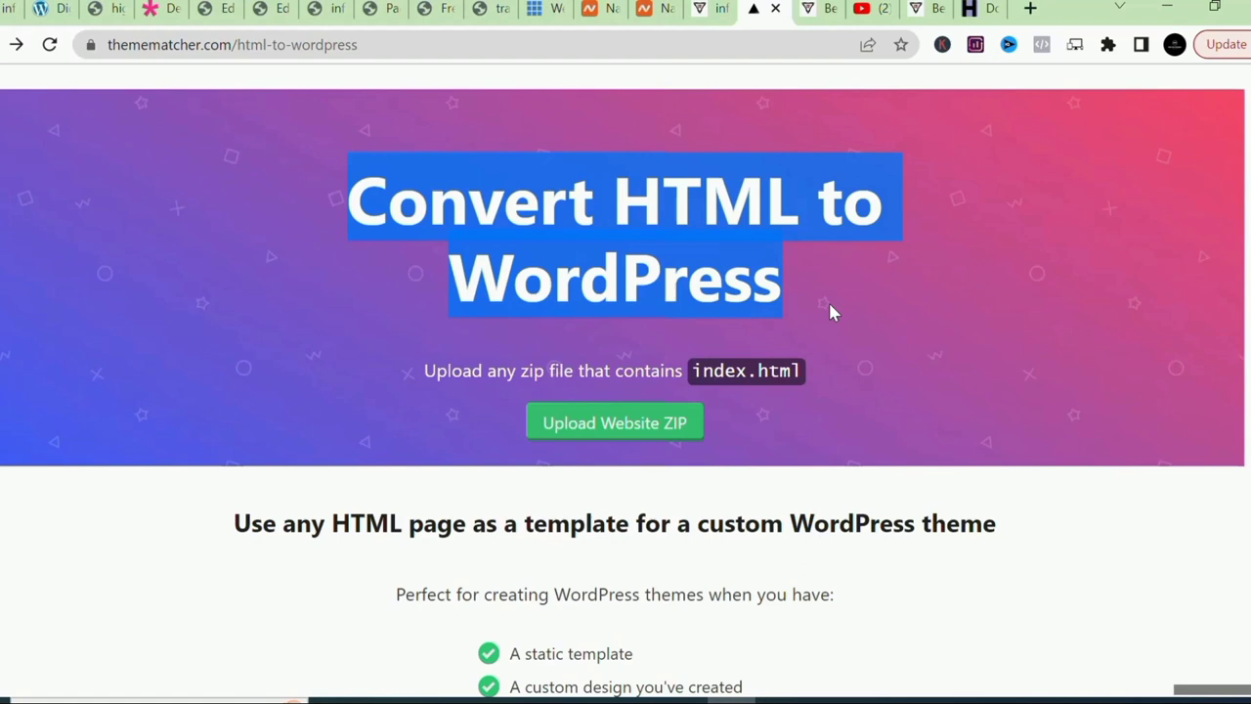
{"action": "scroll", "coordinate": [830, 310], "scroll_direction": "down", "scroll_amount": 2}
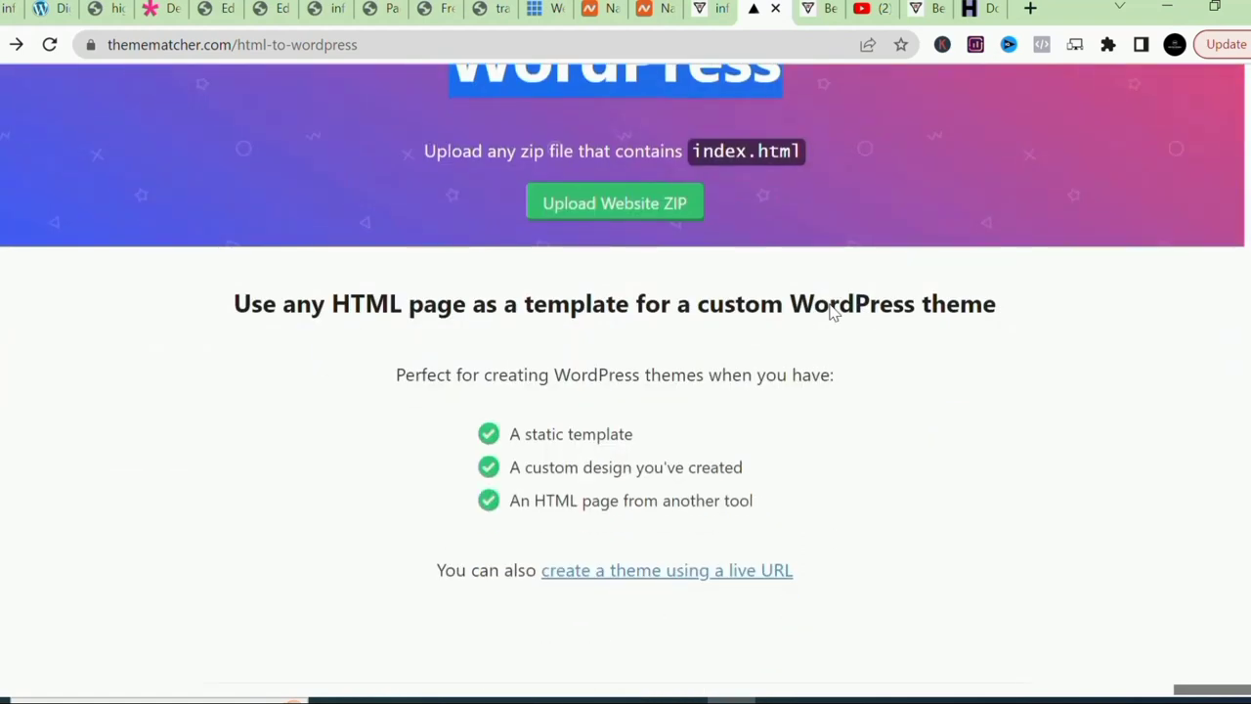
{"action": "scroll", "coordinate": [830, 311], "scroll_direction": "up", "scroll_amount": 2}
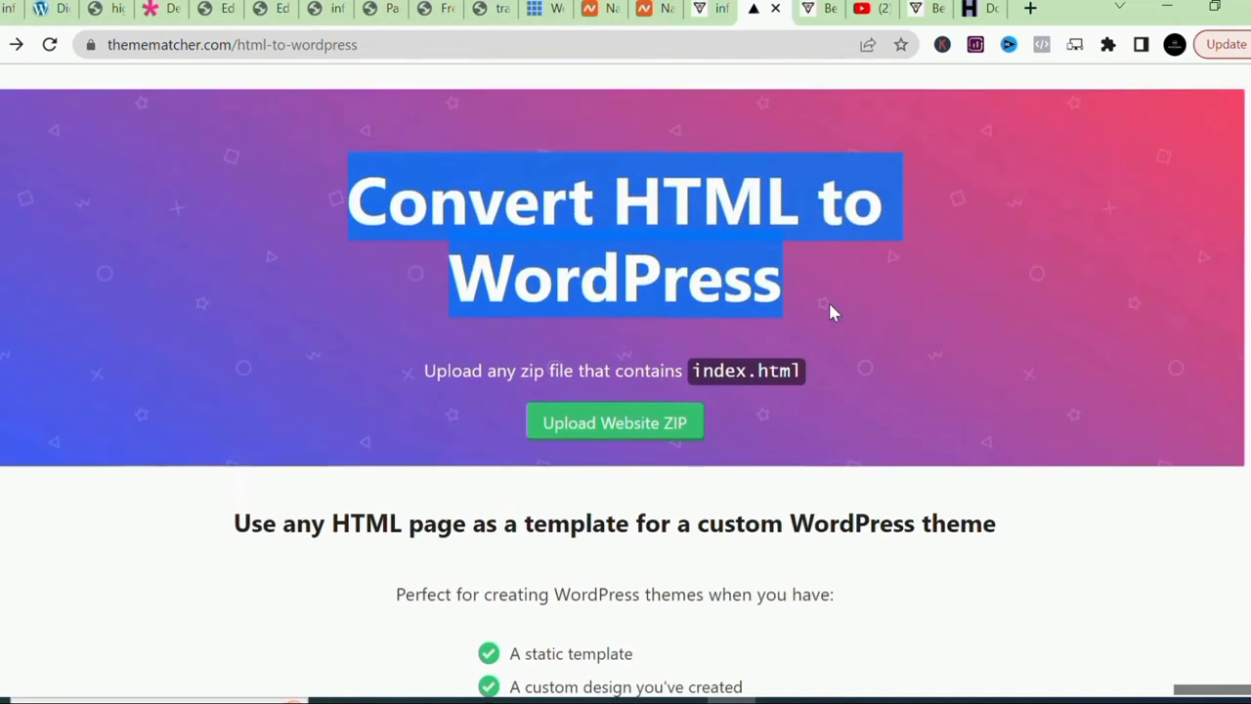
Check the page zoom and address at normal size, then clear the highlighted heading.
{"action": "left_click", "coordinate": [504, 46]}
{"action": "key", "text": "Escape"}
{"action": "key", "text": "ctrl+plus"}
{"action": "key", "text": "ctrl+plus"}
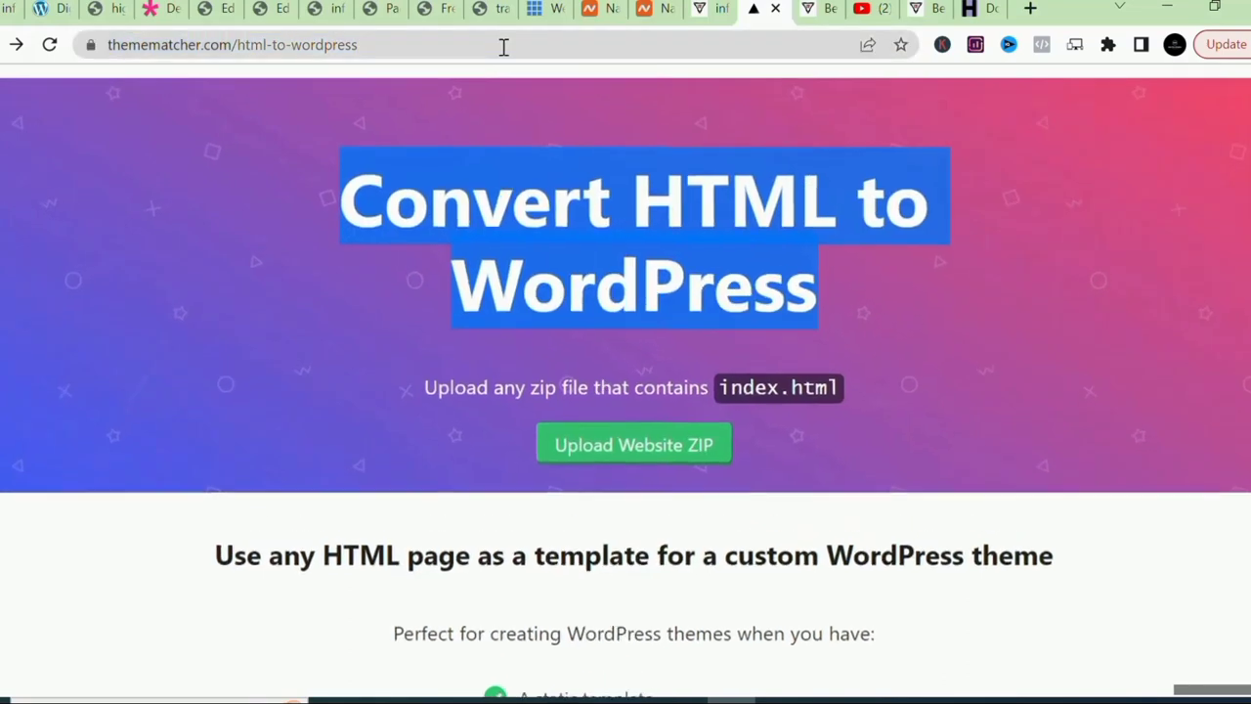
{"action": "key", "text": "ctrl+minus"}
{"action": "key", "text": "ctrl+minus"}
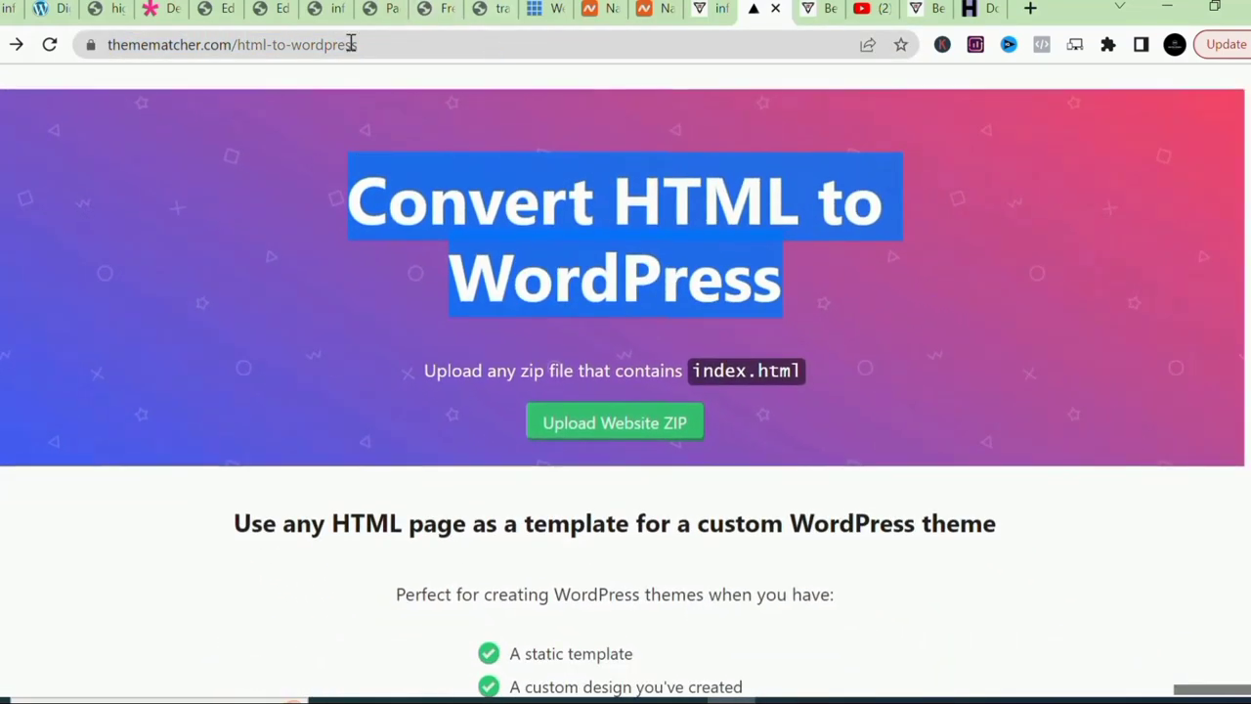
{"action": "double_click", "coordinate": [392, 44]}
{"action": "triple_click", "coordinate": [460, 35]}
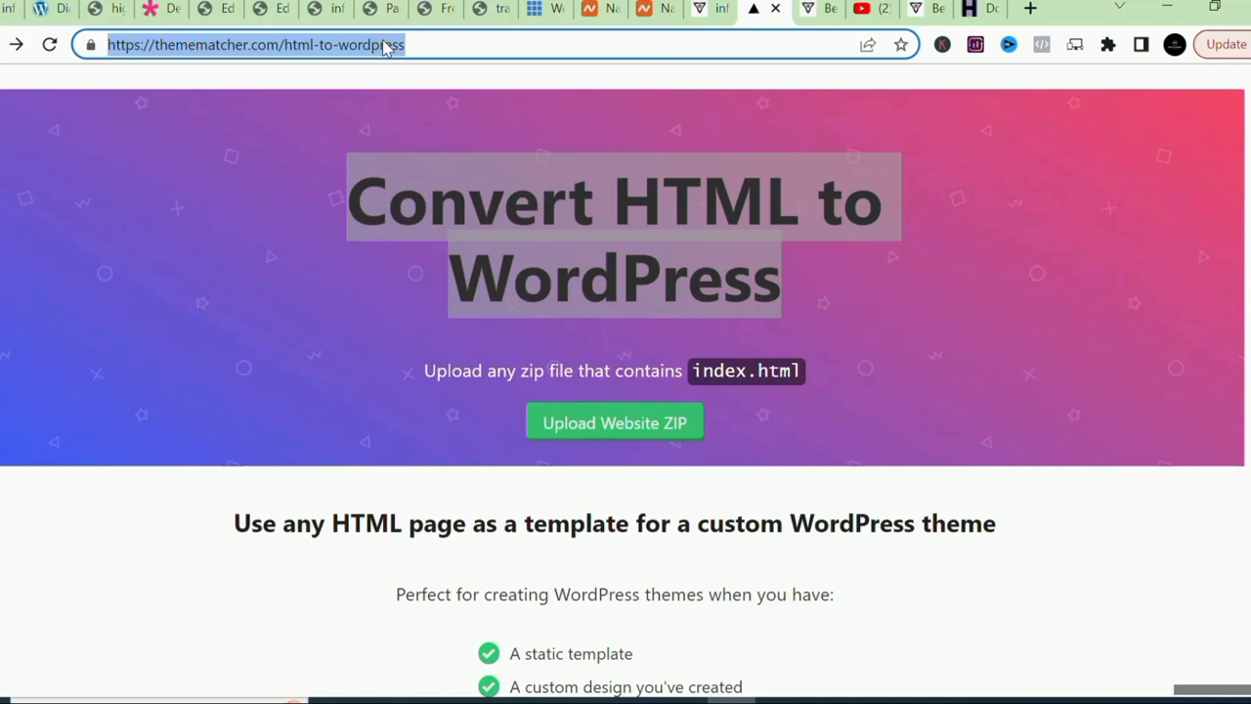
{"action": "key", "text": "Escape"}
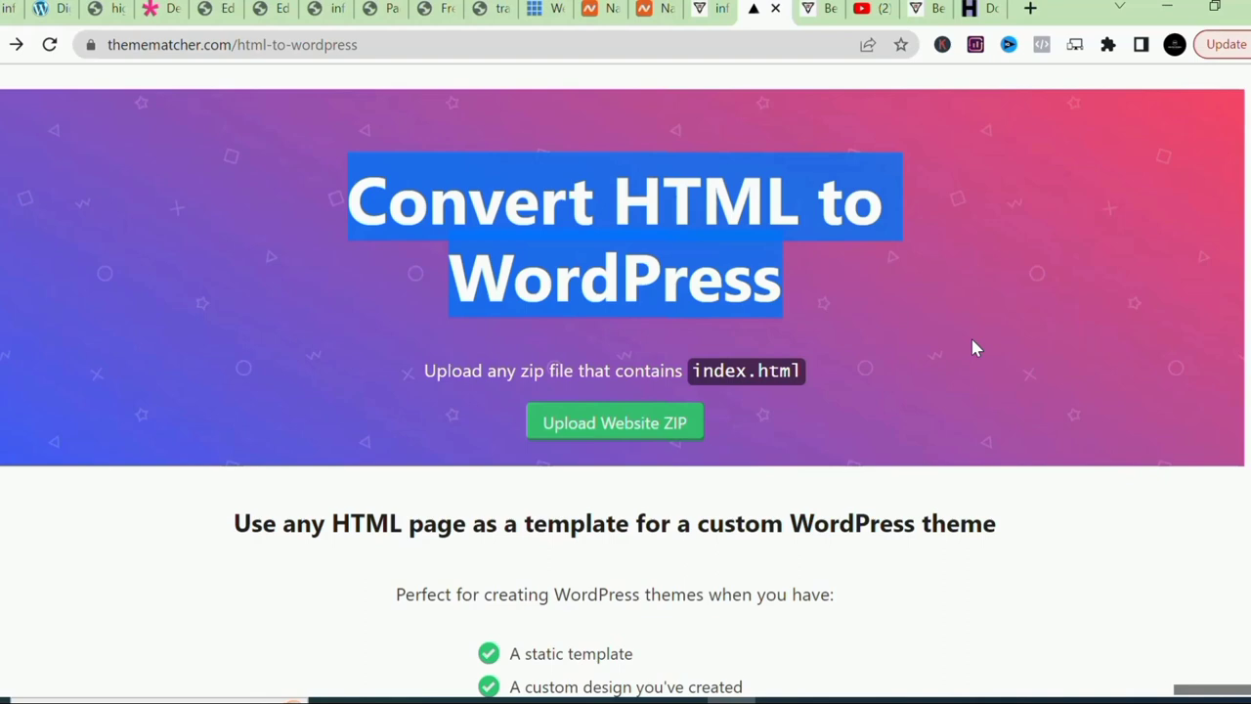
{"action": "left_click", "coordinate": [973, 341]}
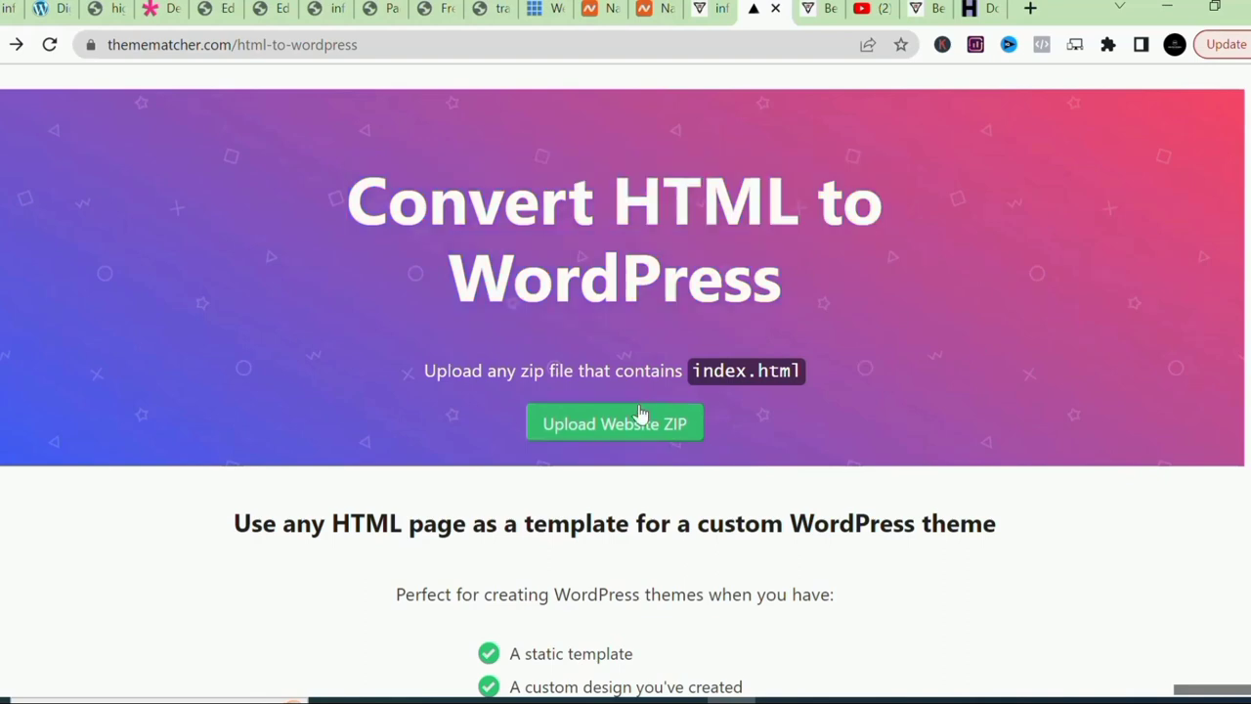
Upload the webplugg.com zip from Downloads > class clone as the website ZIP.
{"action": "left_click", "coordinate": [614, 425]}
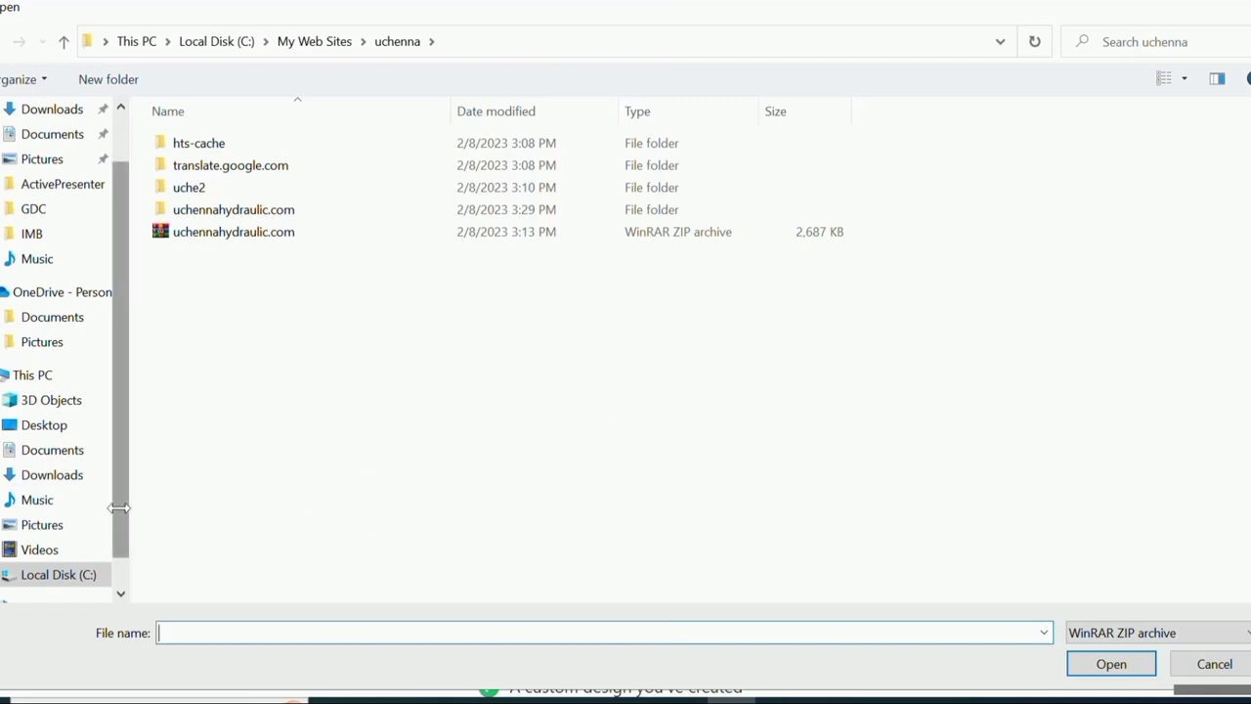
{"action": "left_click", "coordinate": [60, 477]}
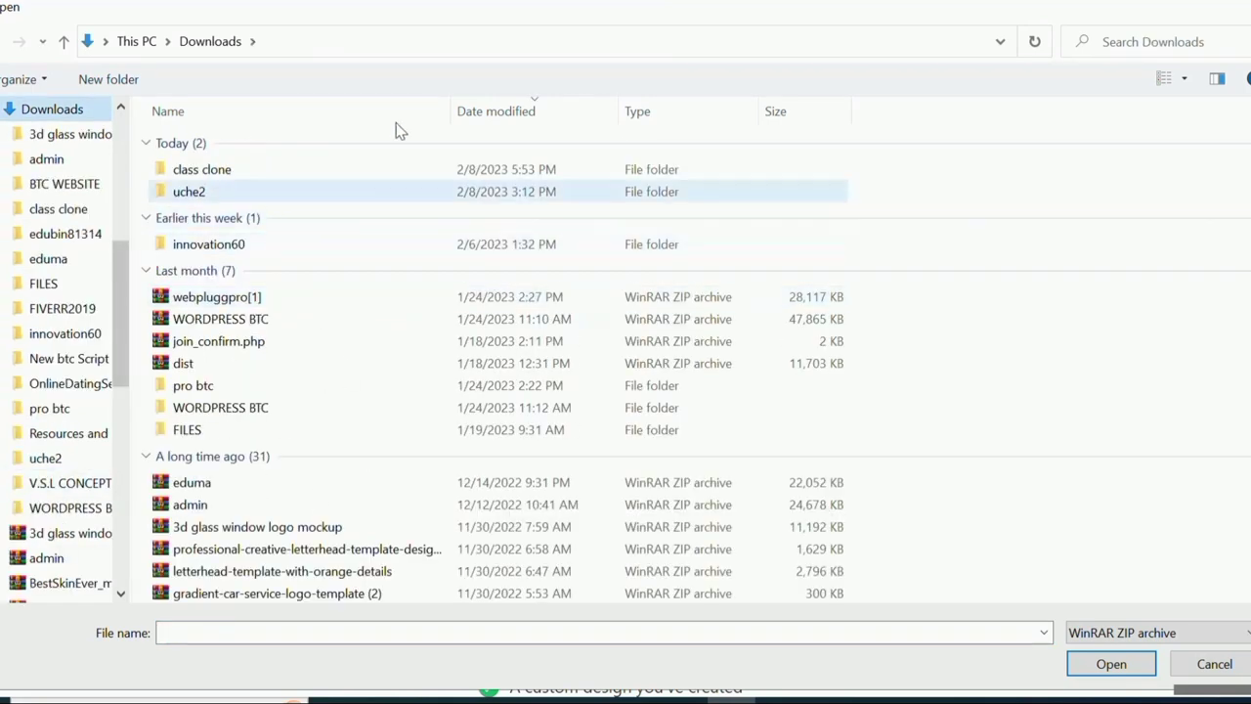
{"action": "double_click", "coordinate": [377, 172]}
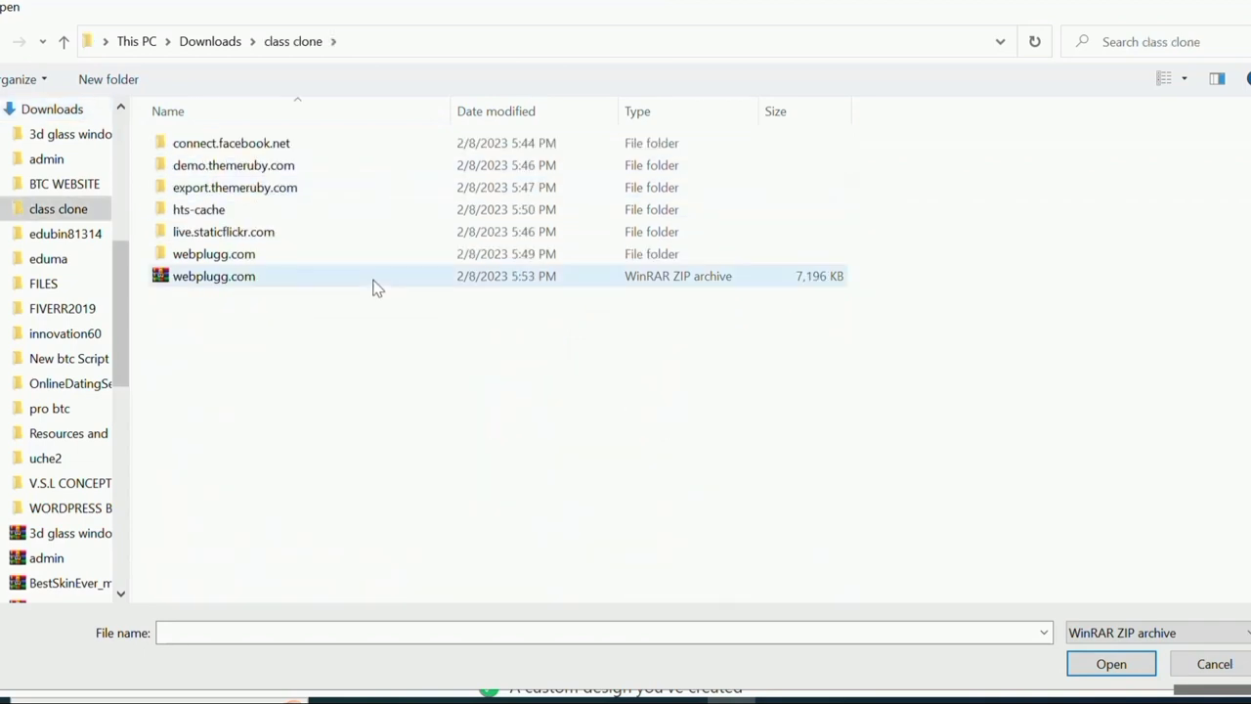
{"action": "double_click", "coordinate": [378, 284]}
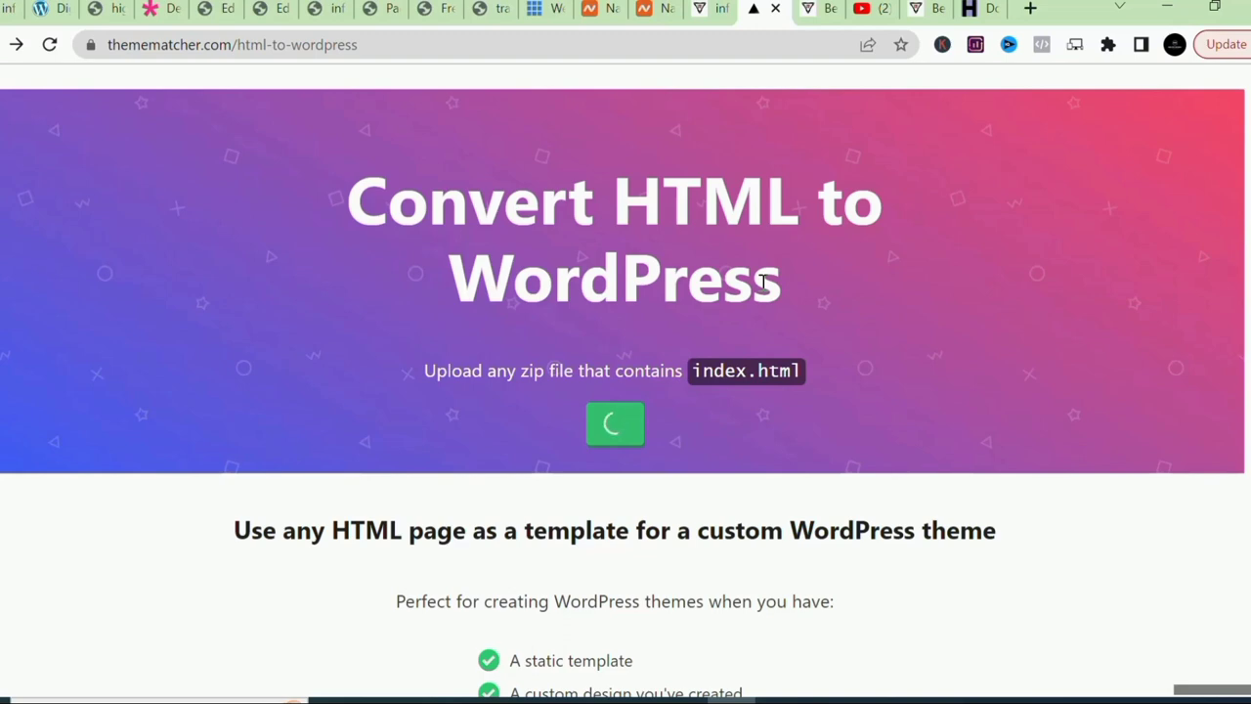
Dismiss the screen recorder toolbar and scroll the uploaded Webplugg preview.
{"action": "scroll", "coordinate": [763, 281], "scroll_direction": "down", "scroll_amount": 1}
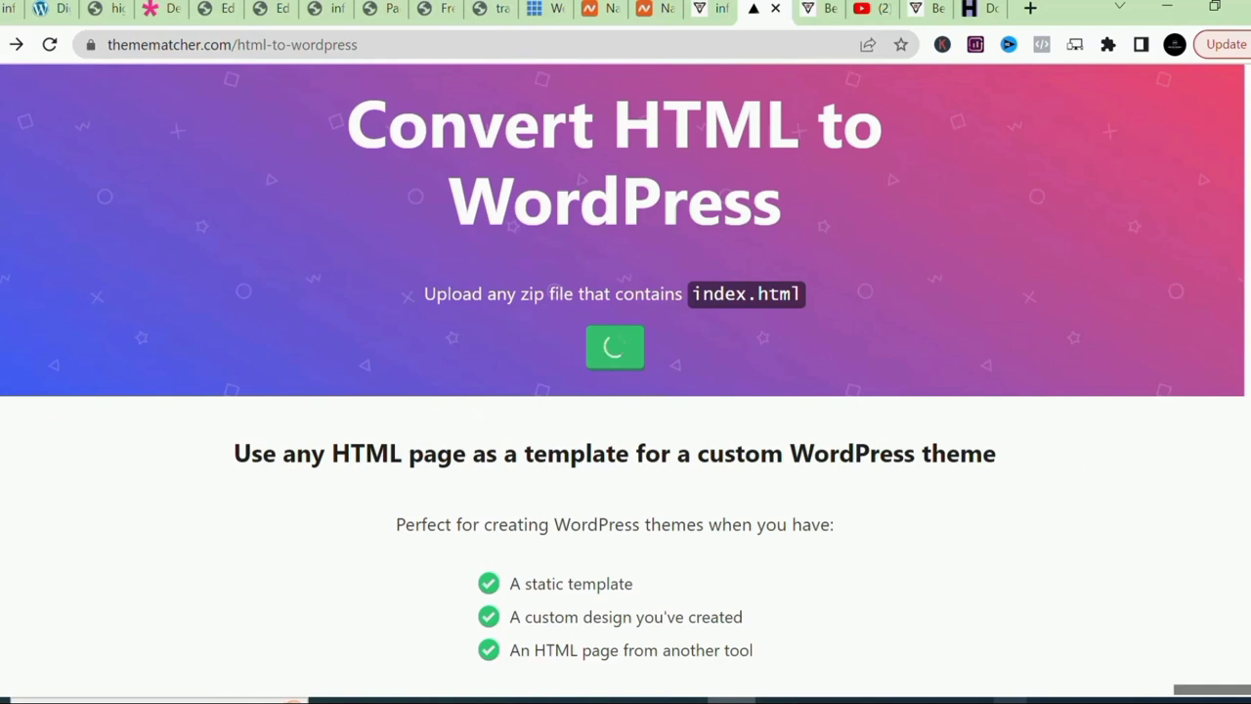
{"action": "left_click", "coordinate": [1011, 700]}
{"action": "left_click", "coordinate": [1055, 648]}
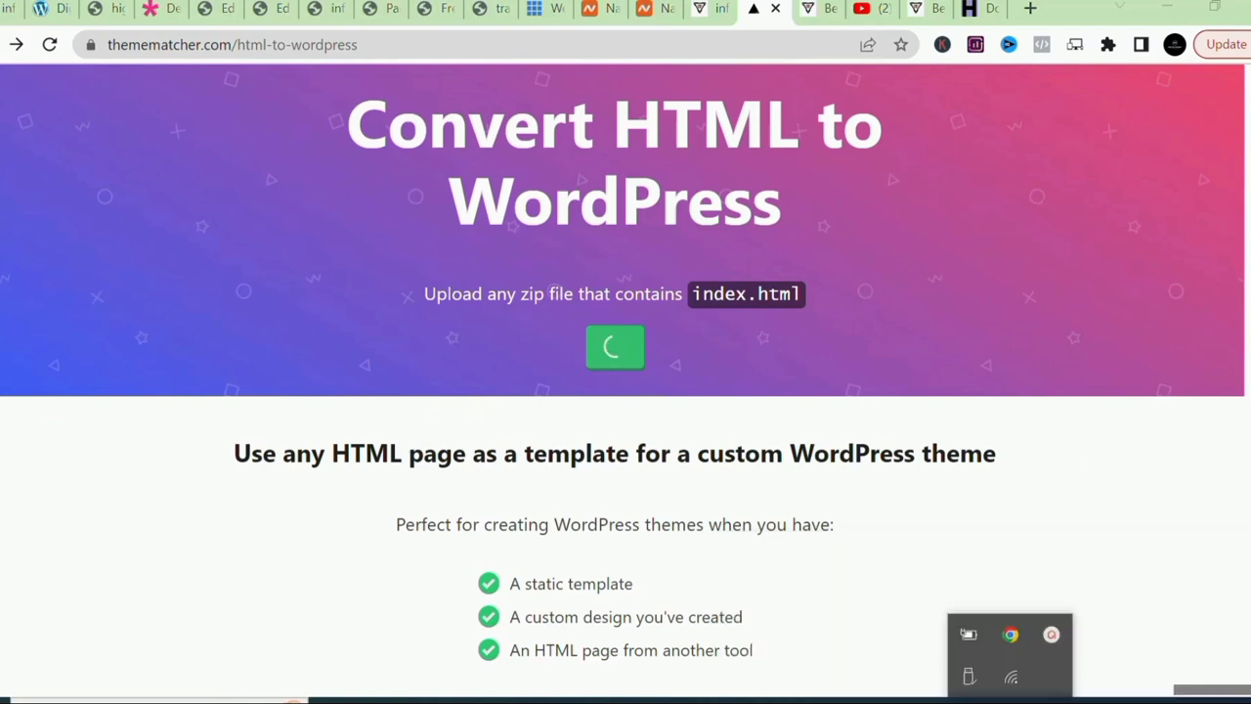
{"action": "left_click", "coordinate": [1080, 425]}
{"action": "scroll", "coordinate": [1081, 424], "scroll_direction": "down", "scroll_amount": 2}
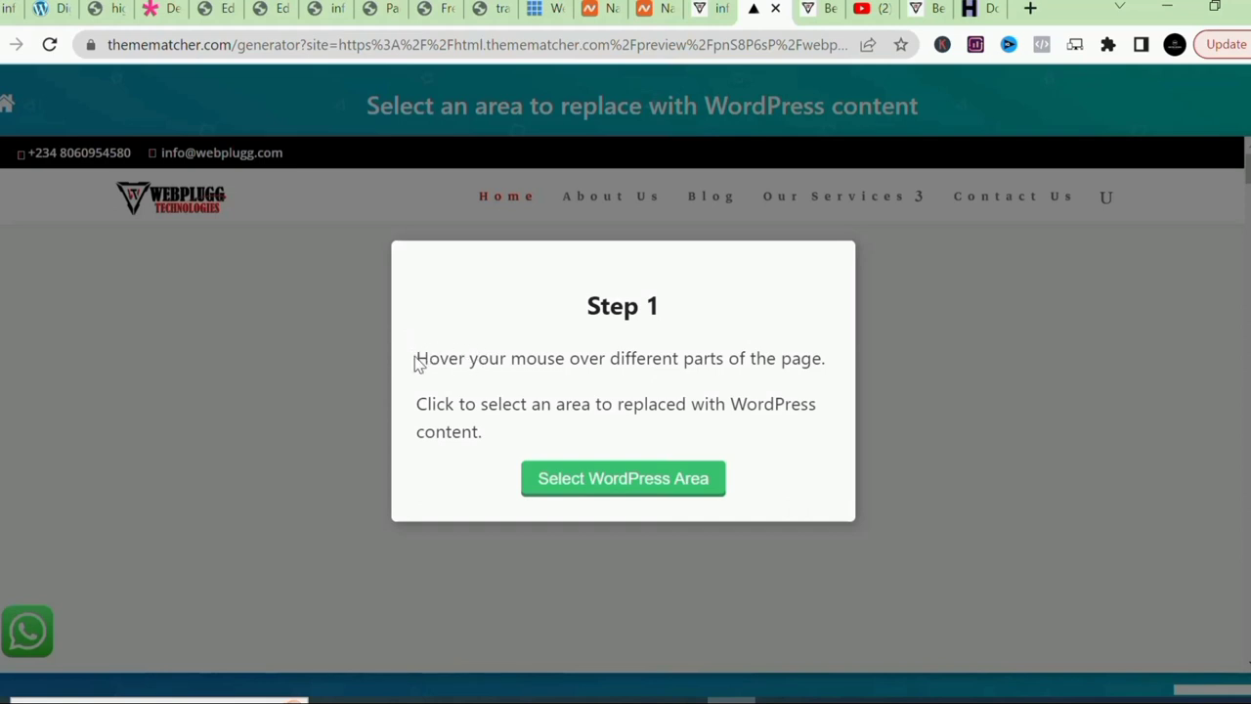
Select the webplugg services block as the WordPress content area and continue to Step 2.
{"action": "left_click_drag", "start_coordinate": [415, 362], "coordinate": [837, 434]}
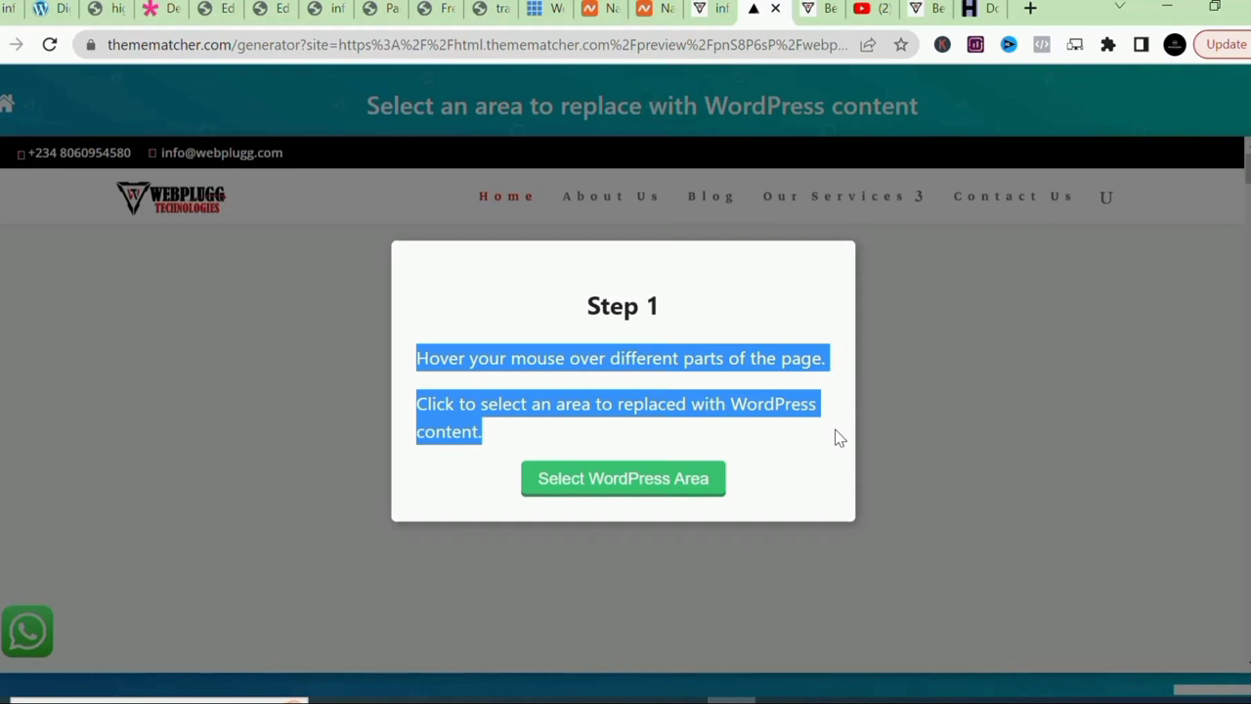
{"action": "left_click", "coordinate": [660, 492]}
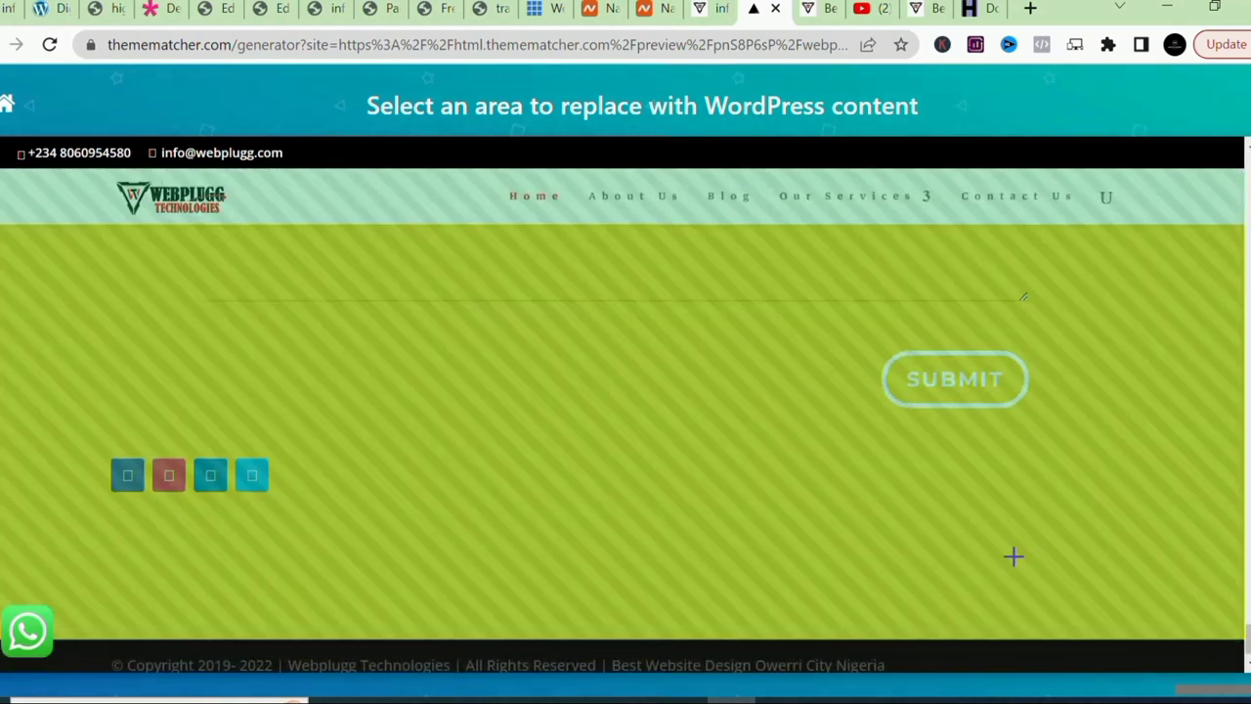
{"action": "left_click_drag", "start_coordinate": [1247, 642], "coordinate": [1237, 252]}
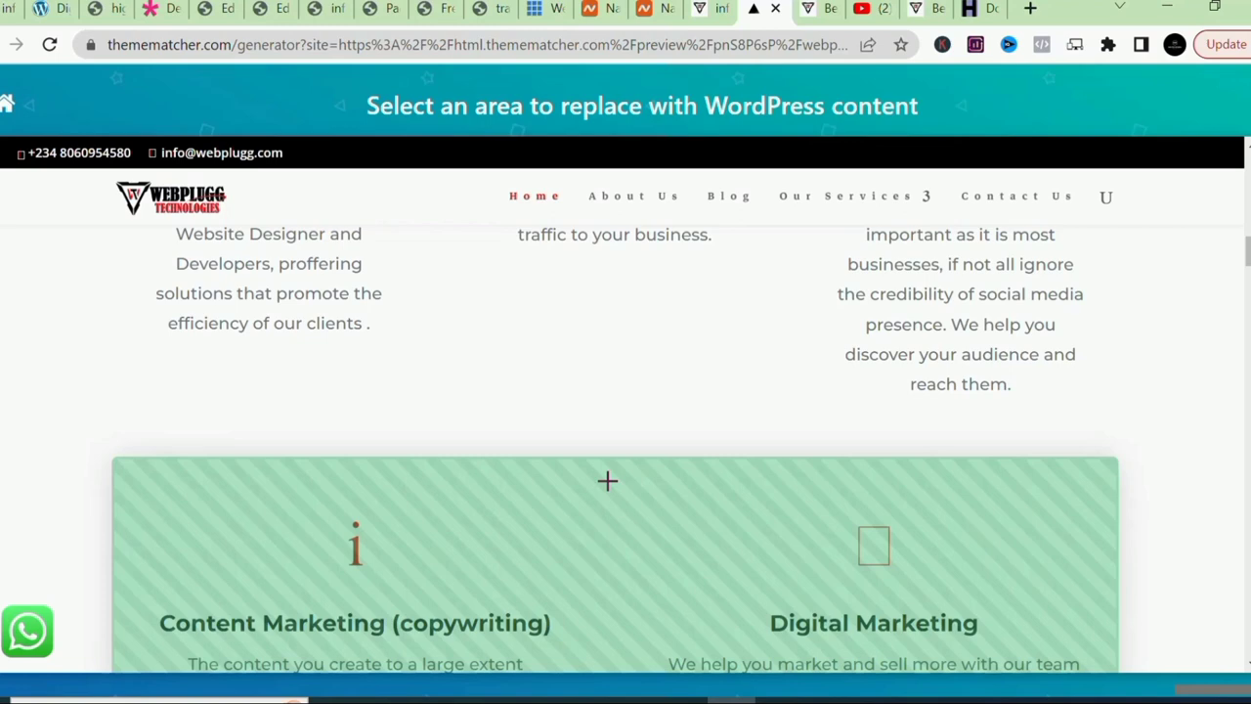
{"action": "left_click", "coordinate": [607, 481]}
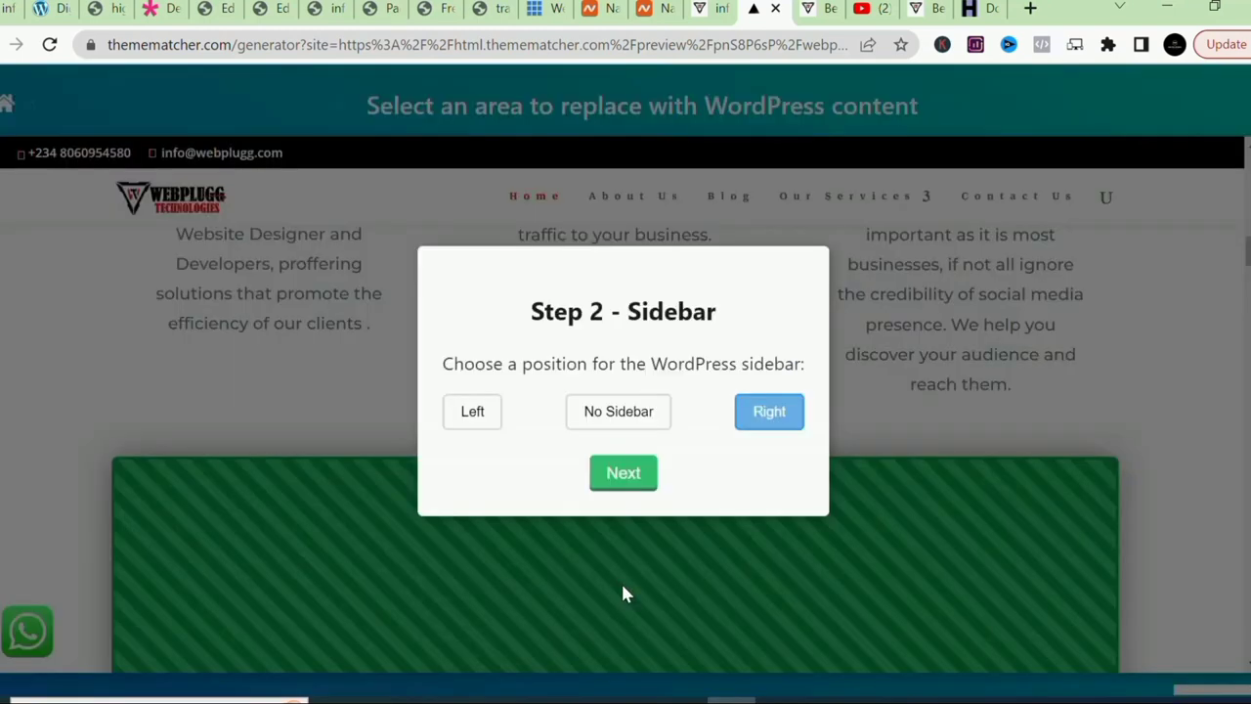
{"action": "left_click", "coordinate": [627, 594]}
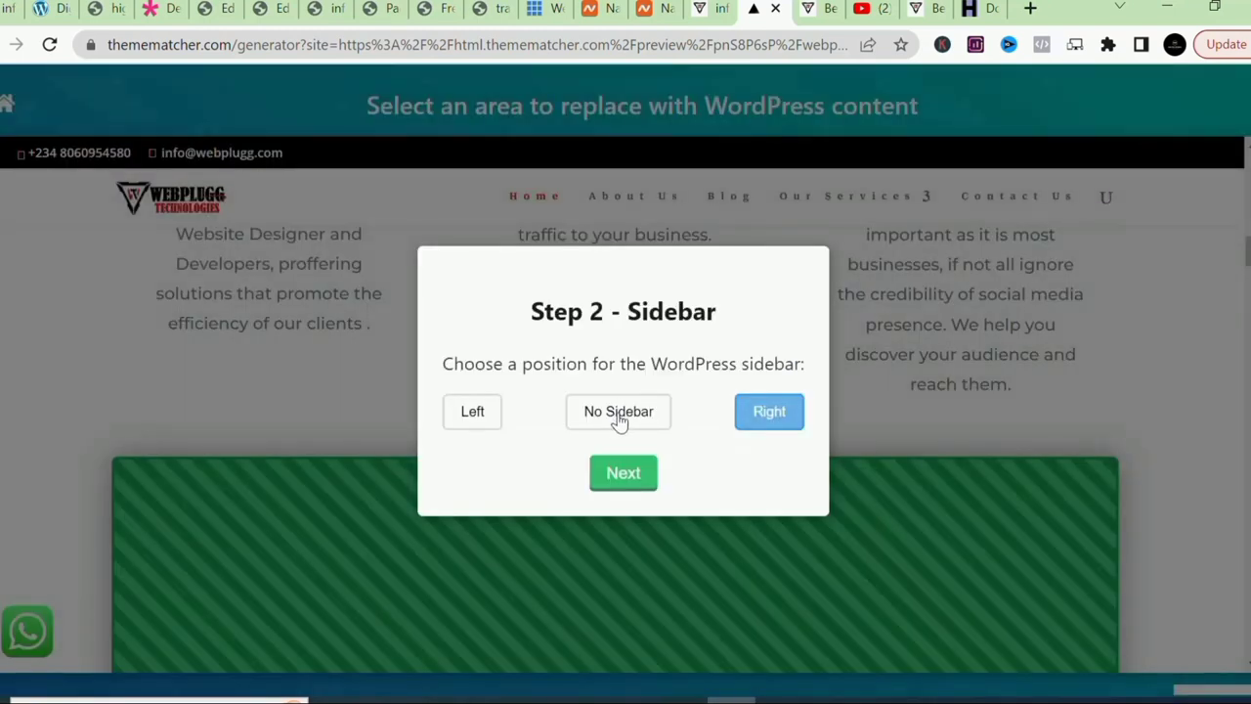
Choose No Sidebar and continue to Step 3's optional area removal.
{"action": "left_click", "coordinate": [619, 415]}
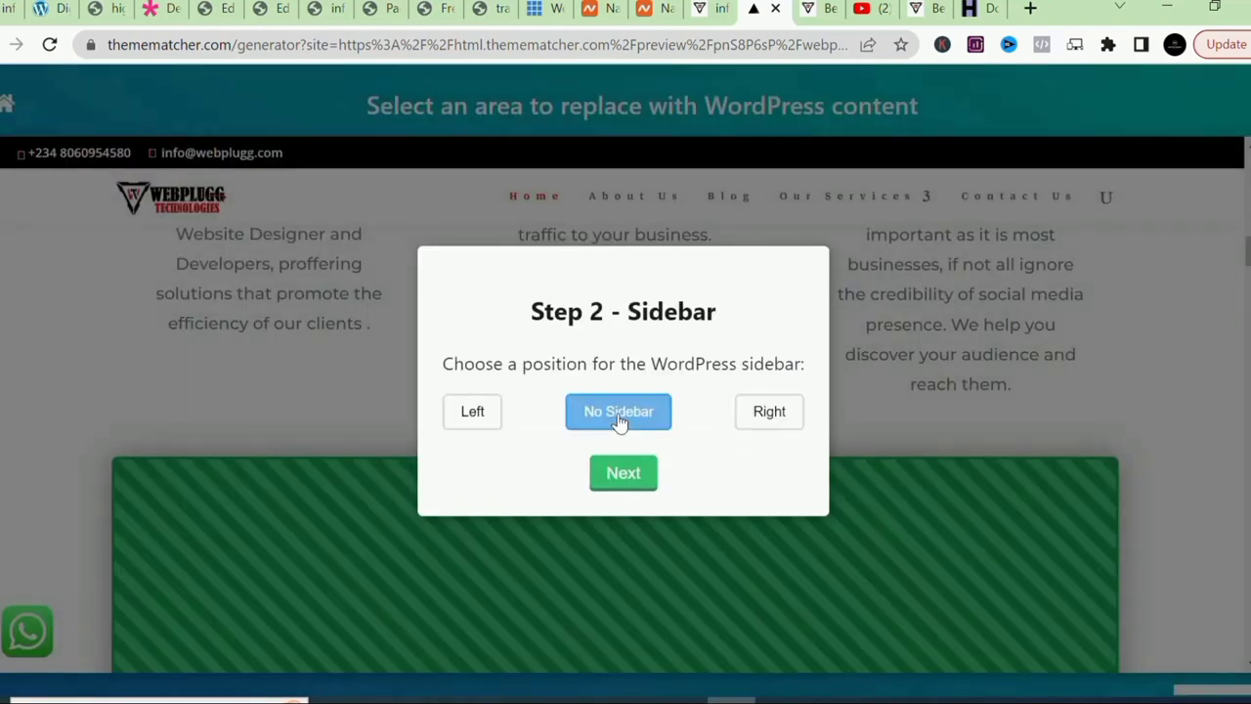
{"action": "left_click", "coordinate": [622, 475]}
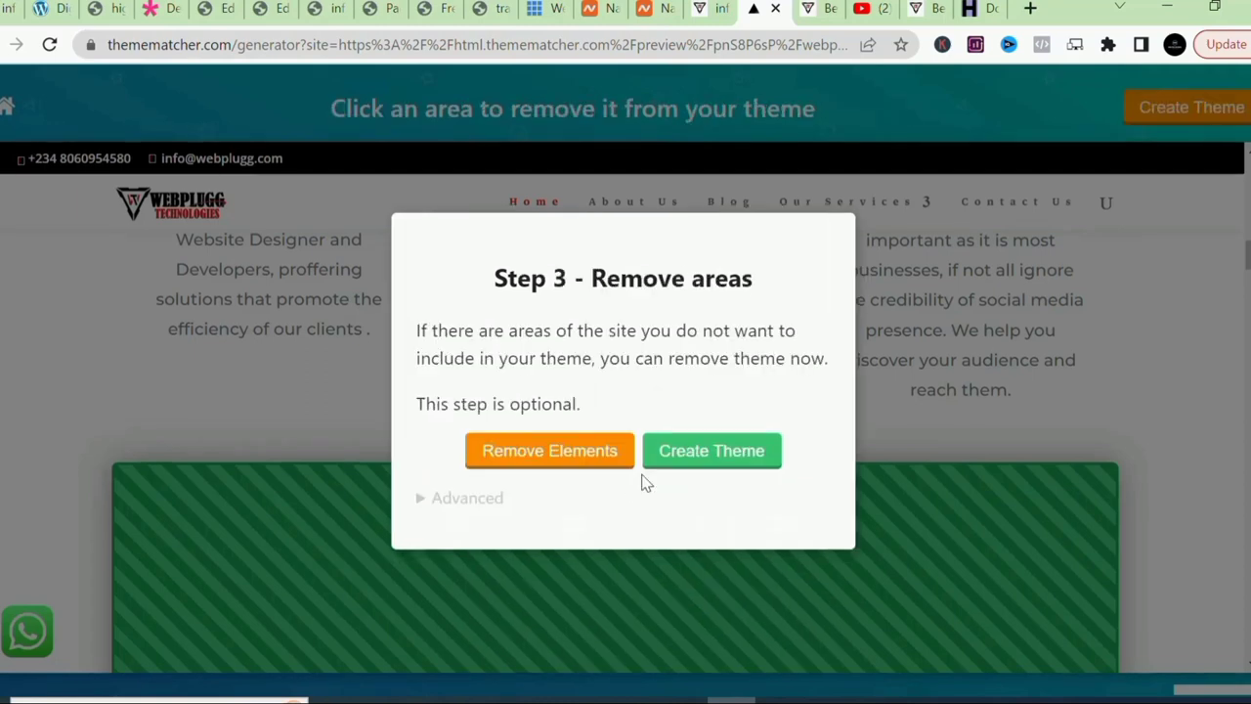
Switch to Remove Elements mode and delete the logo from the page header.
{"action": "left_click", "coordinate": [543, 460]}
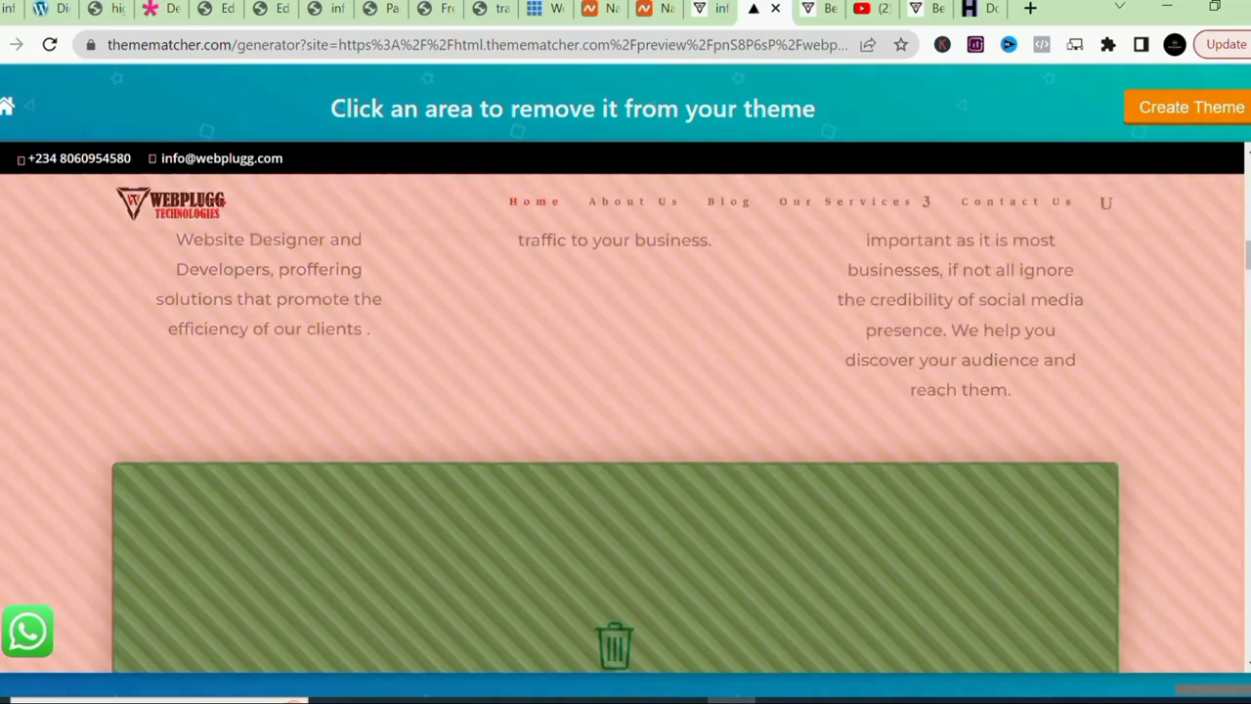
{"action": "left_click", "coordinate": [615, 649]}
{"action": "left_click_drag", "start_coordinate": [1247, 257], "coordinate": [1247, 152]}
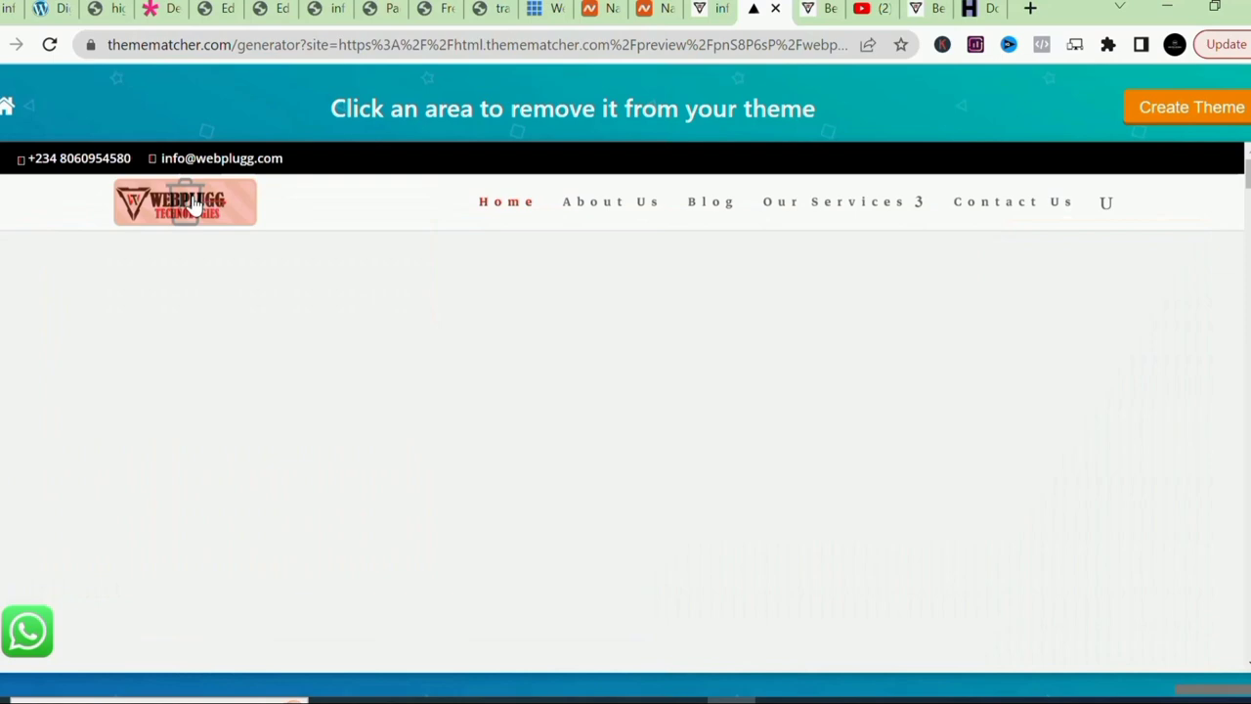
{"action": "left_click", "coordinate": [192, 206]}
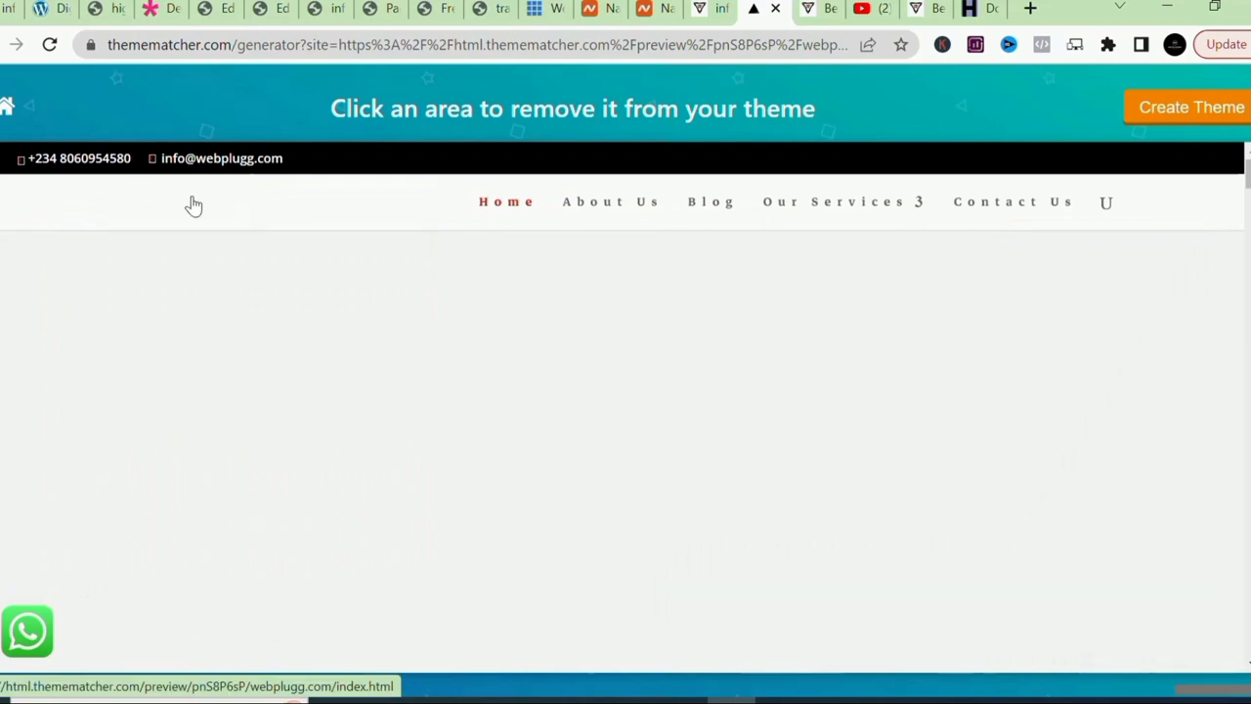
{"action": "mouse_move", "coordinate": [856, 212]}
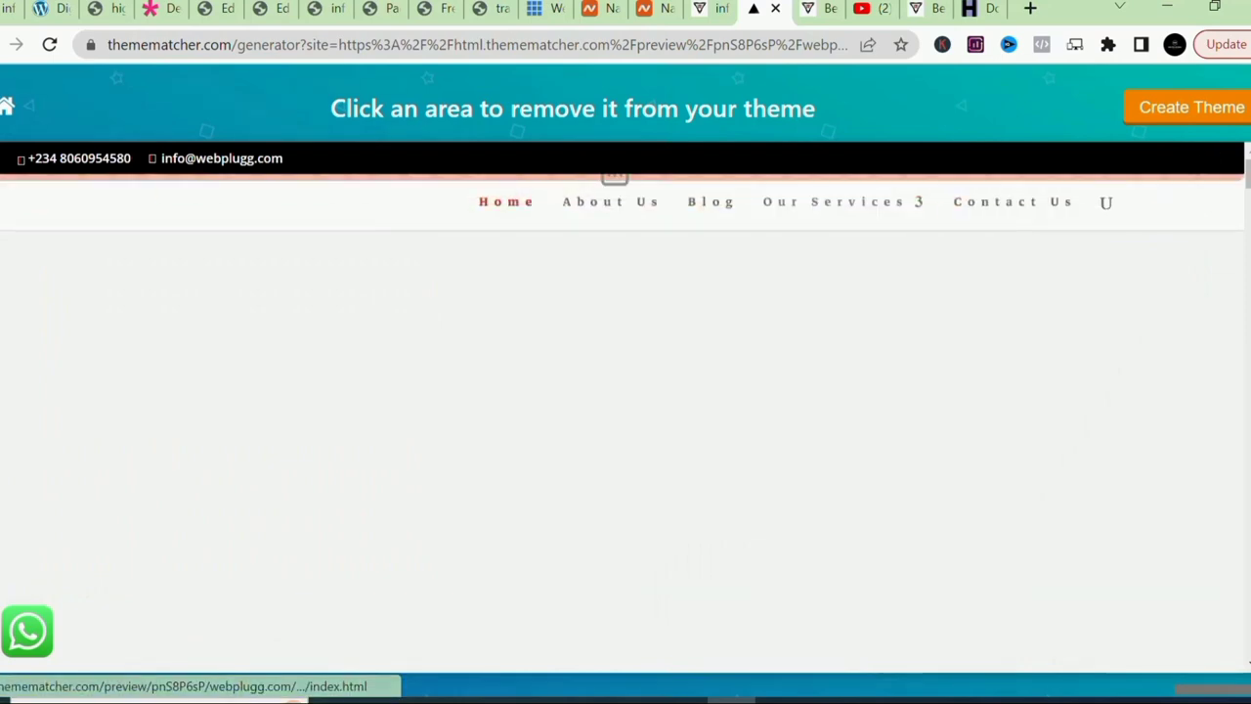
Delete the second testimonial's text and photo block, then start creating the custom theme.
{"action": "scroll", "coordinate": [626, 440], "scroll_direction": "down", "scroll_amount": 3}
{"action": "scroll", "coordinate": [625, 440], "scroll_direction": "down", "scroll_amount": 10}
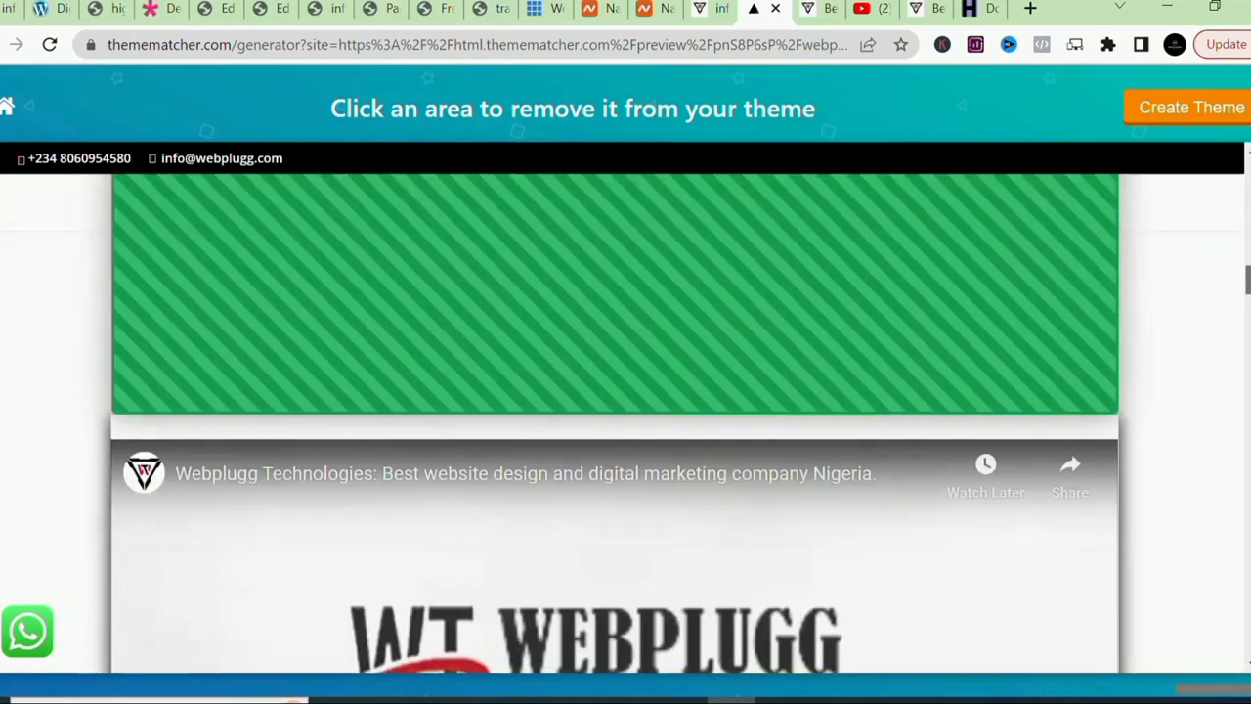
{"action": "scroll", "coordinate": [626, 440], "scroll_direction": "down", "scroll_amount": 5}
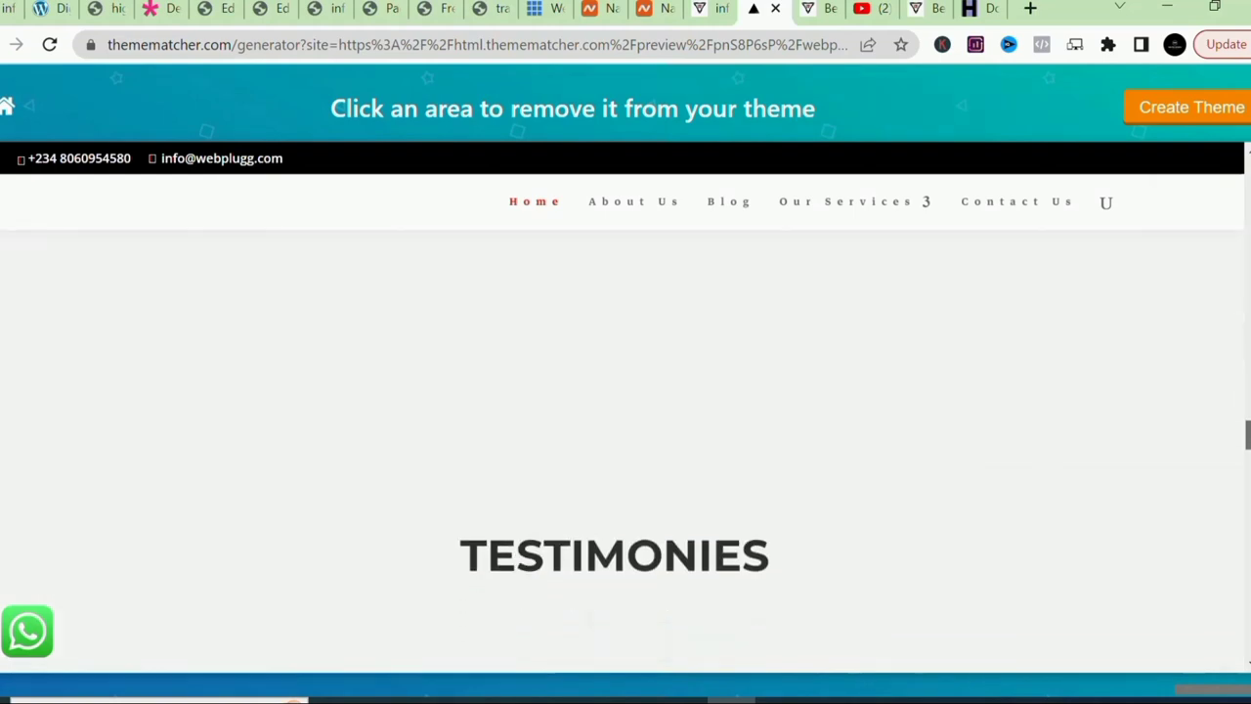
{"action": "scroll", "coordinate": [626, 440], "scroll_direction": "down", "scroll_amount": 5}
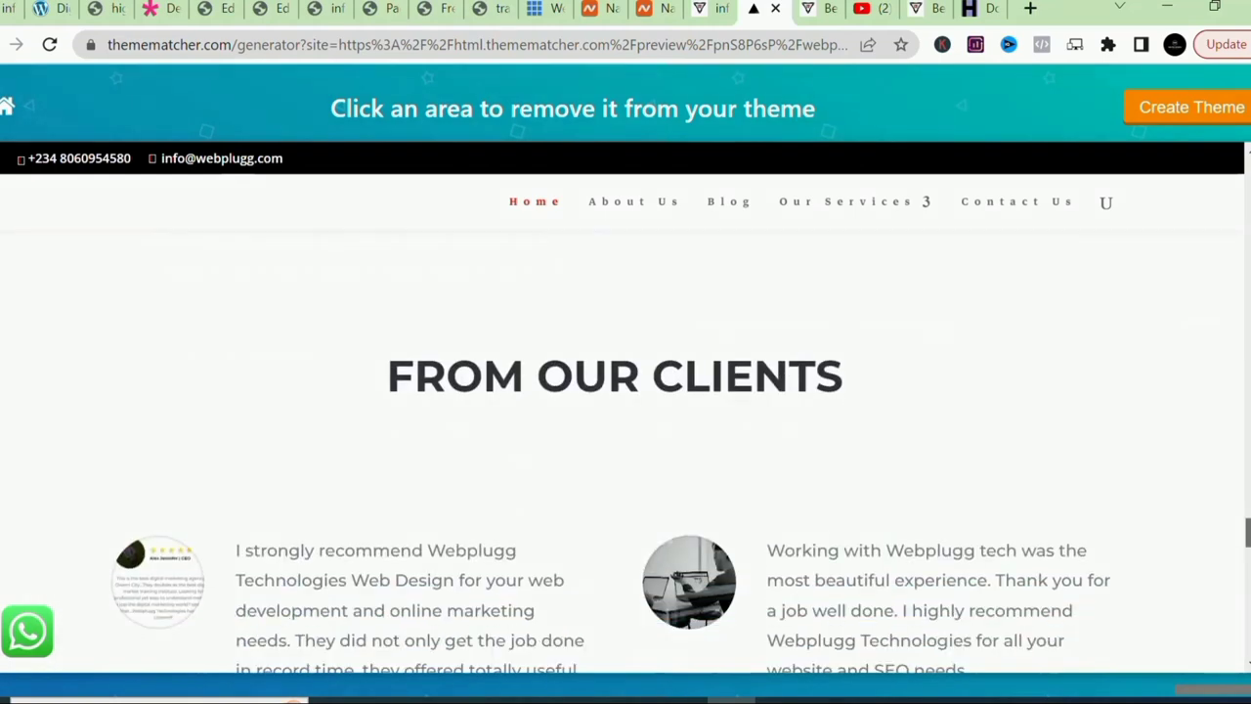
{"action": "scroll", "coordinate": [626, 440], "scroll_direction": "down", "scroll_amount": 4}
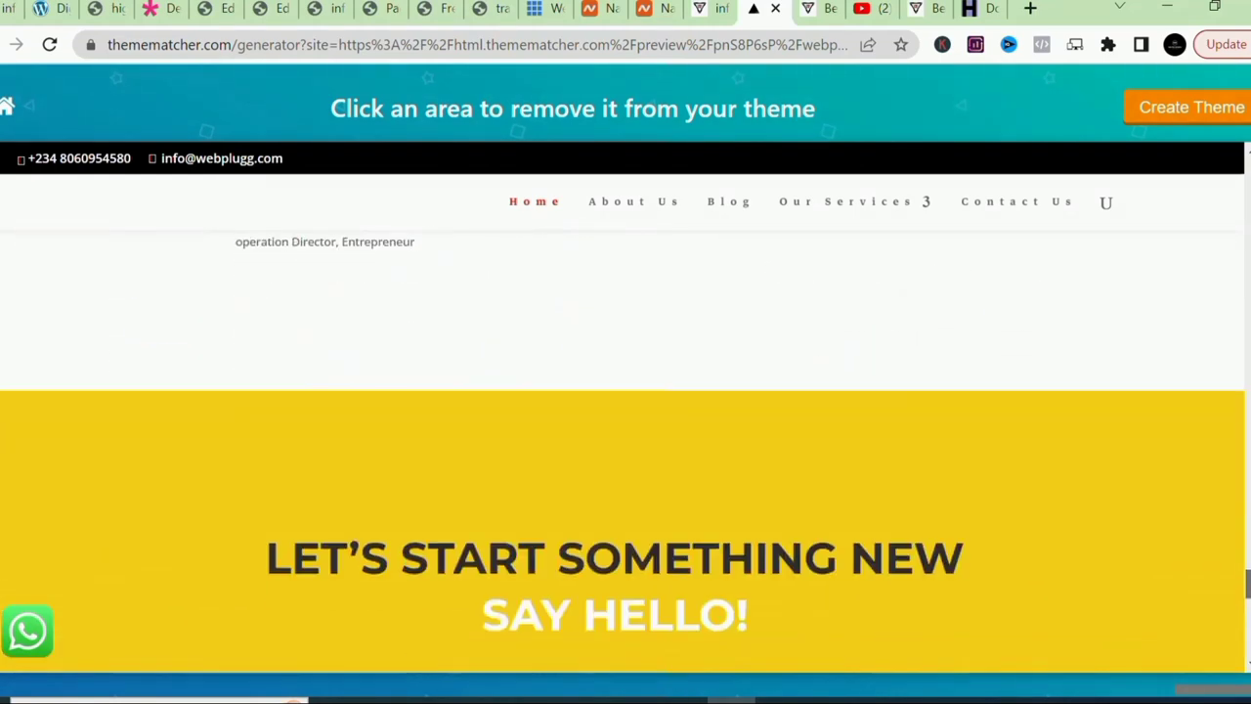
{"action": "scroll", "coordinate": [626, 440], "scroll_direction": "down", "scroll_amount": 4}
{"action": "scroll", "coordinate": [626, 440], "scroll_direction": "down", "scroll_amount": 4}
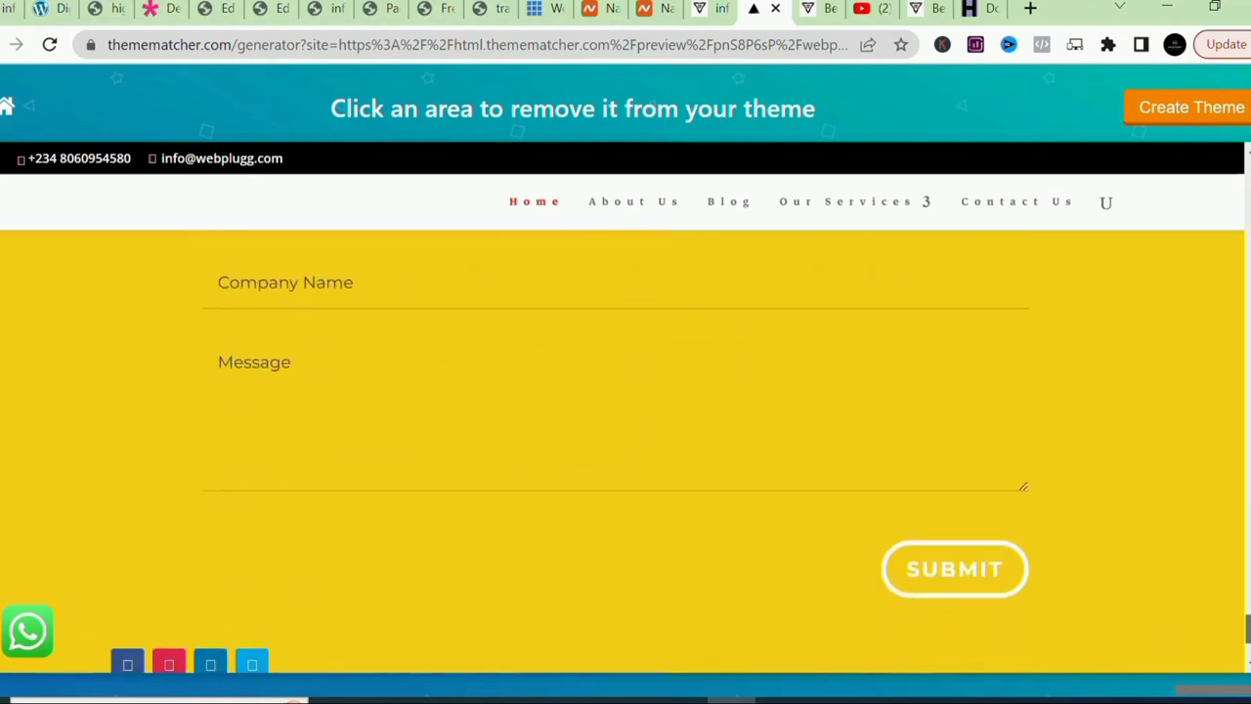
{"action": "scroll", "coordinate": [626, 440], "scroll_direction": "up", "scroll_amount": 12}
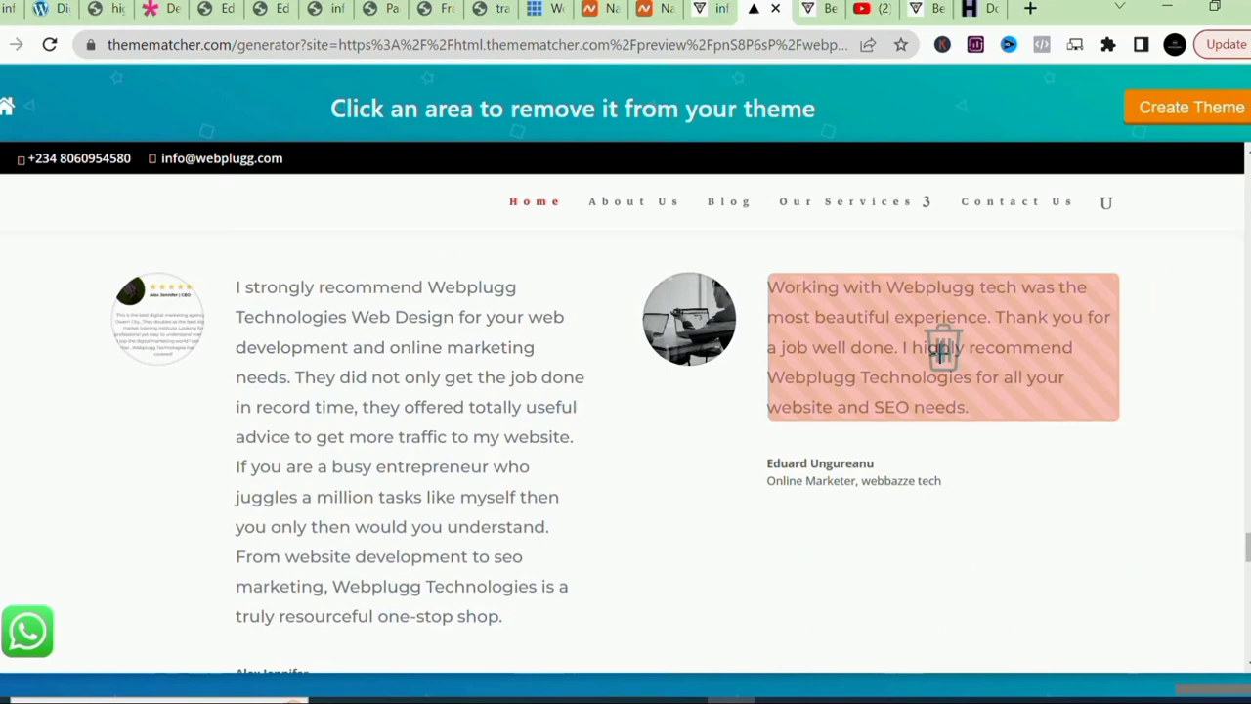
{"action": "left_click", "coordinate": [941, 350]}
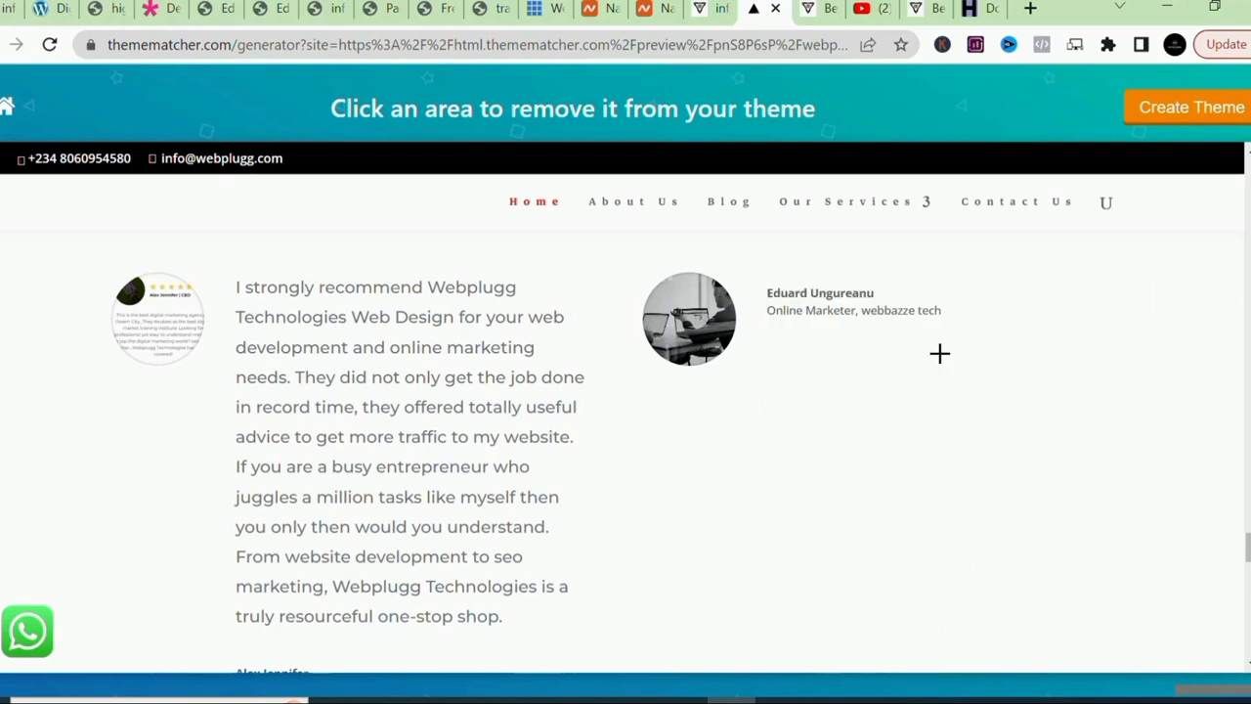
{"action": "left_click", "coordinate": [886, 321]}
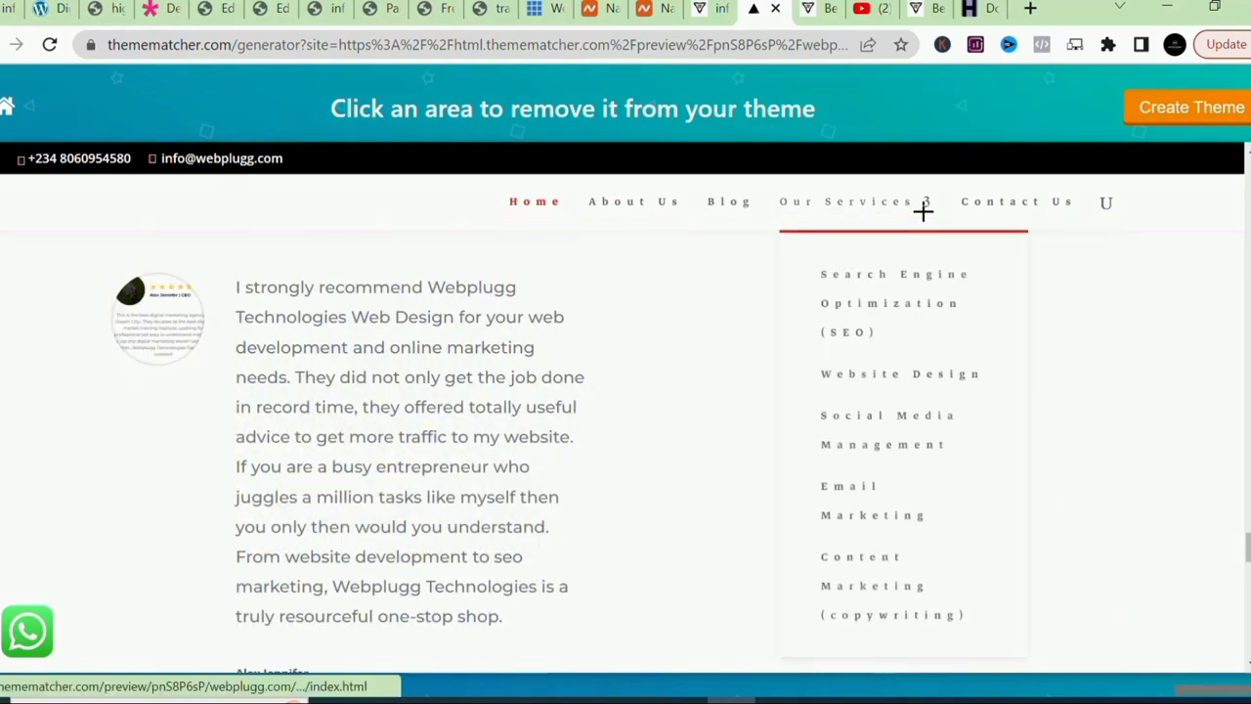
{"action": "left_click", "coordinate": [1180, 115]}
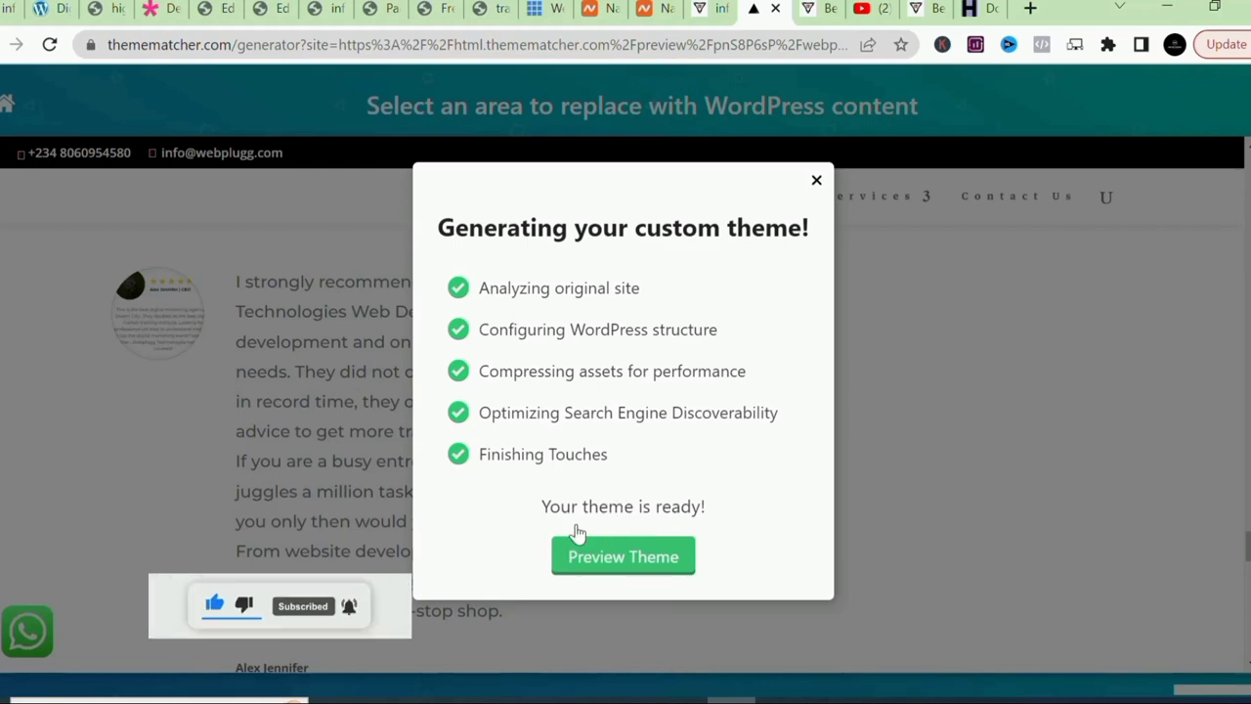
Preview the finished Webplugg WordPress theme, then open a new blank Chrome tab.
{"action": "left_click", "coordinate": [619, 565]}
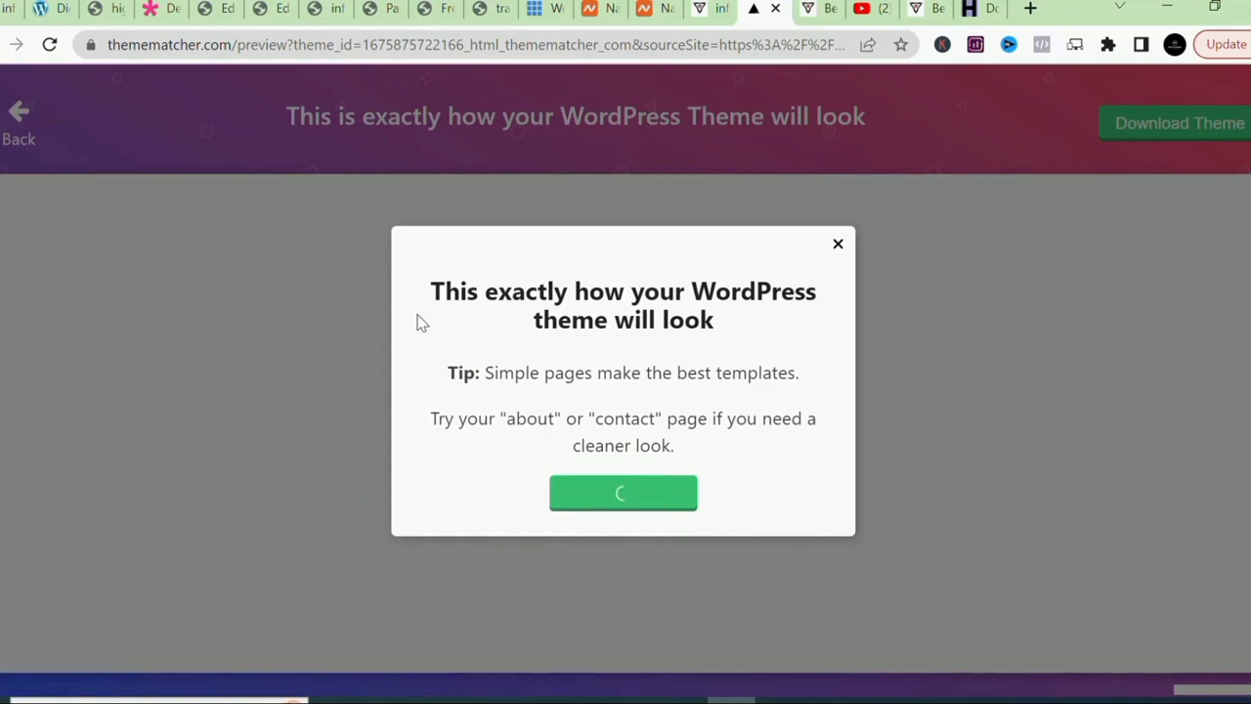
{"action": "left_click_drag", "start_coordinate": [428, 295], "coordinate": [724, 323]}
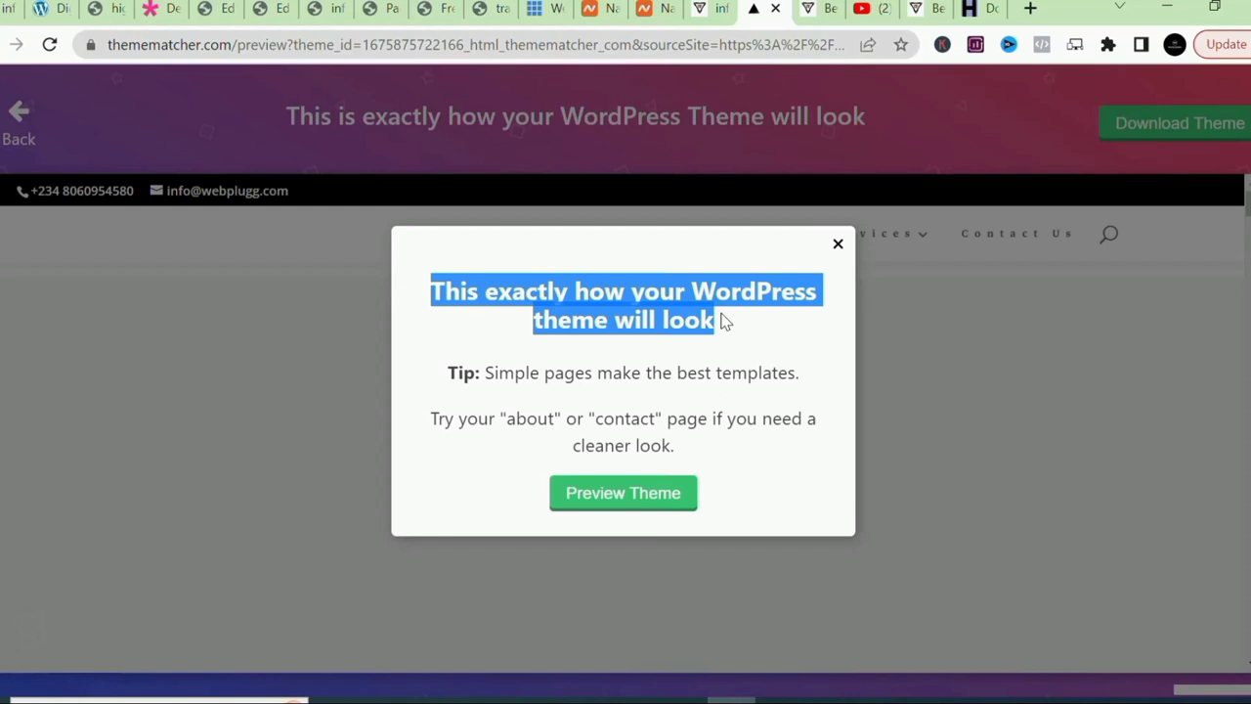
{"action": "left_click", "coordinate": [1030, 8]}
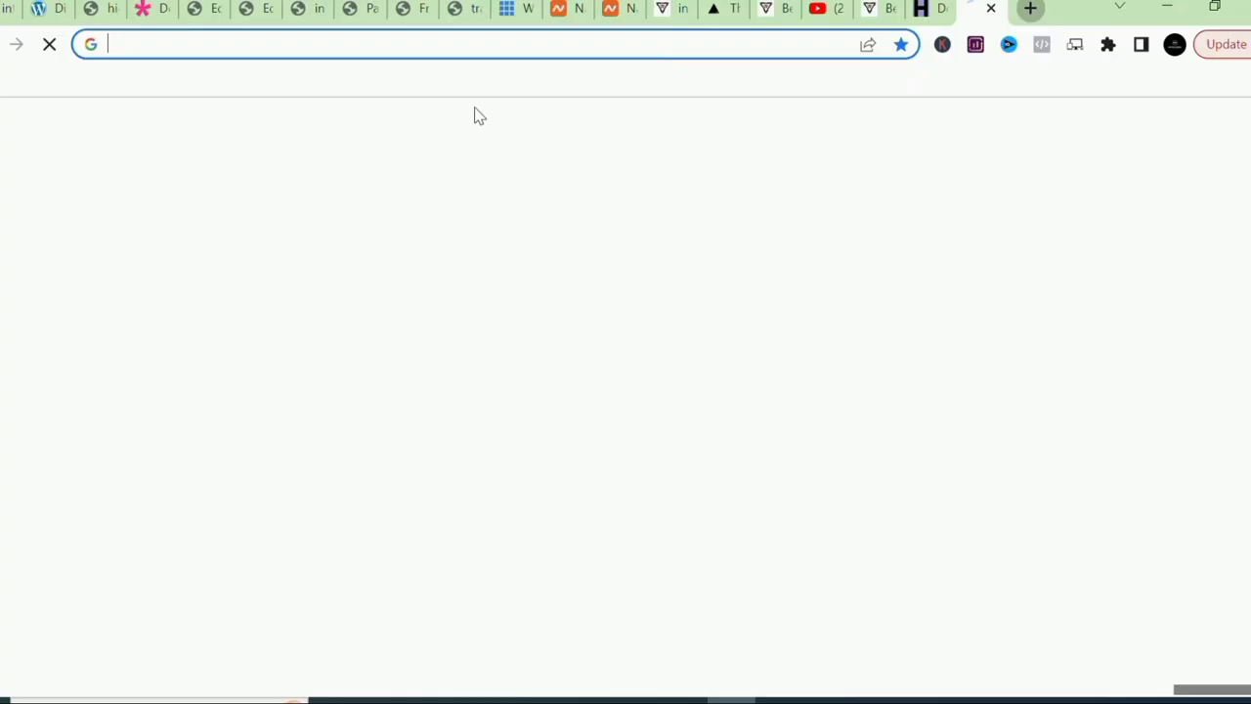
Go to fiverr.com in the new tab.
{"action": "left_click", "coordinate": [467, 45]}
{"action": "type", "text": "fi"}
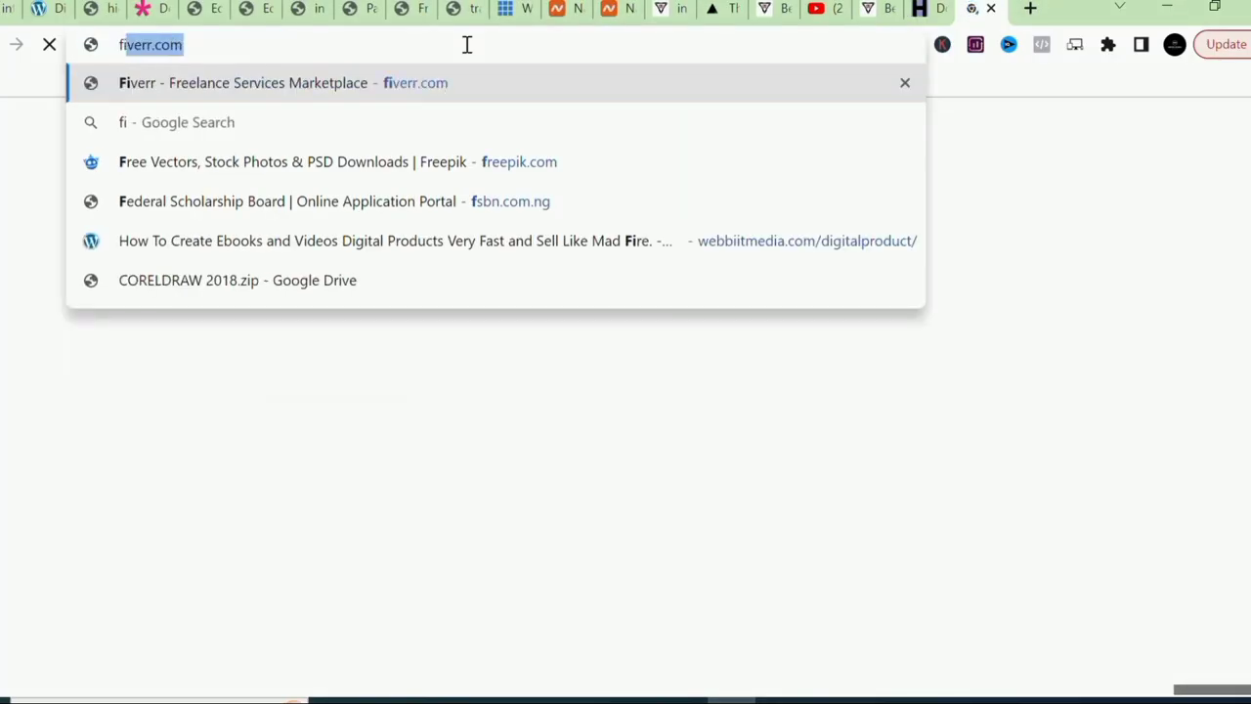
{"action": "type", "text": "ver"}
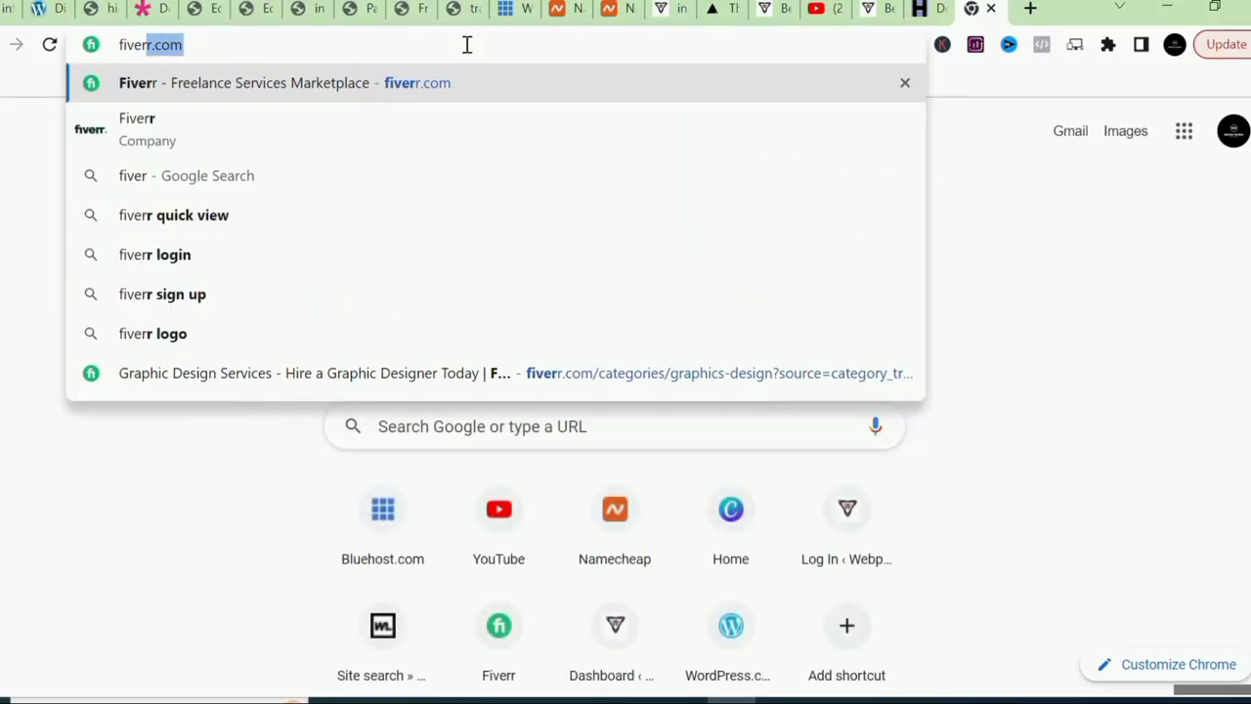
{"action": "key", "text": "Return"}
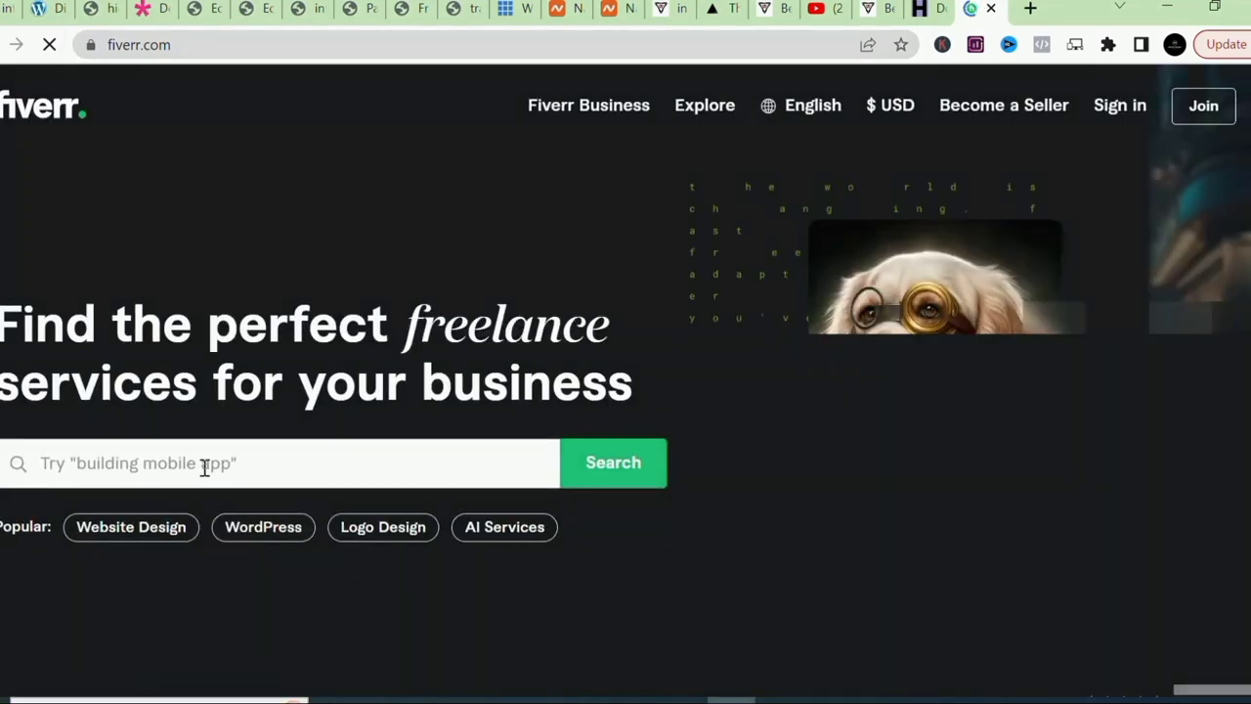
{"action": "scroll", "coordinate": [315, 466], "scroll_direction": "down", "scroll_amount": 5}
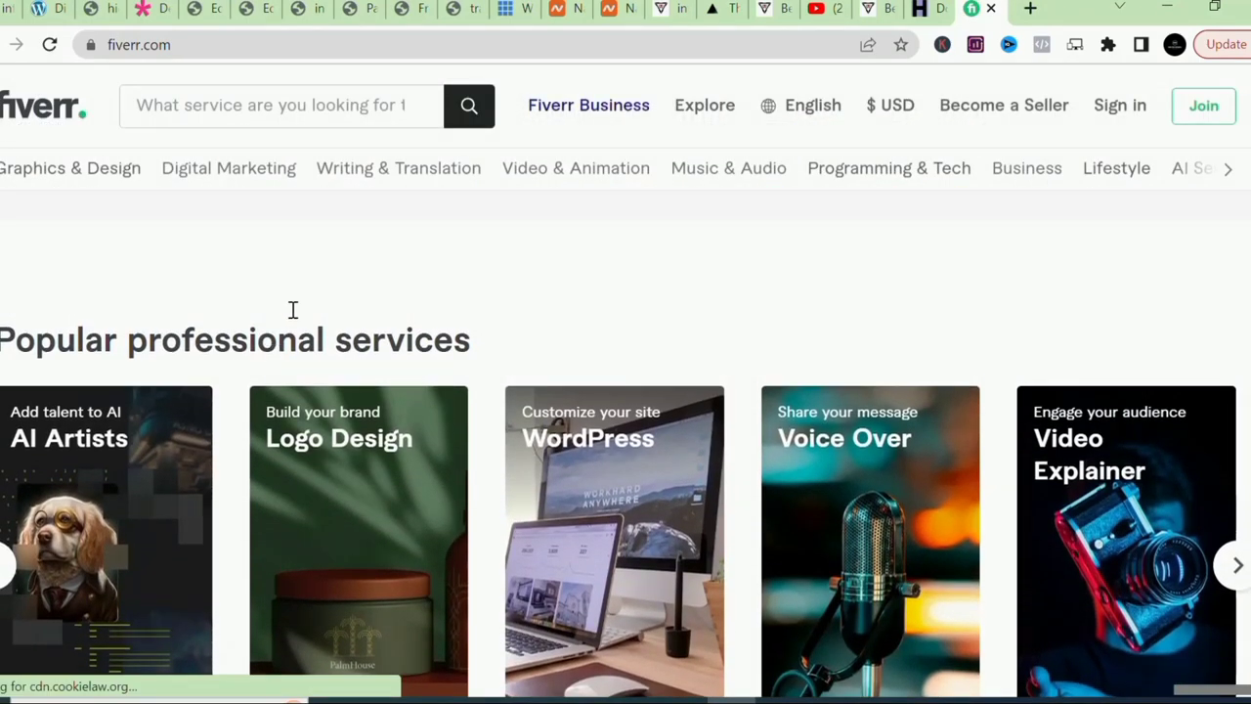
Search Fiverr for 'convert html to wordpress', correcting the query after a wrong psd suggestion.
{"action": "left_click", "coordinate": [234, 104]}
{"action": "type", "text": "c"}
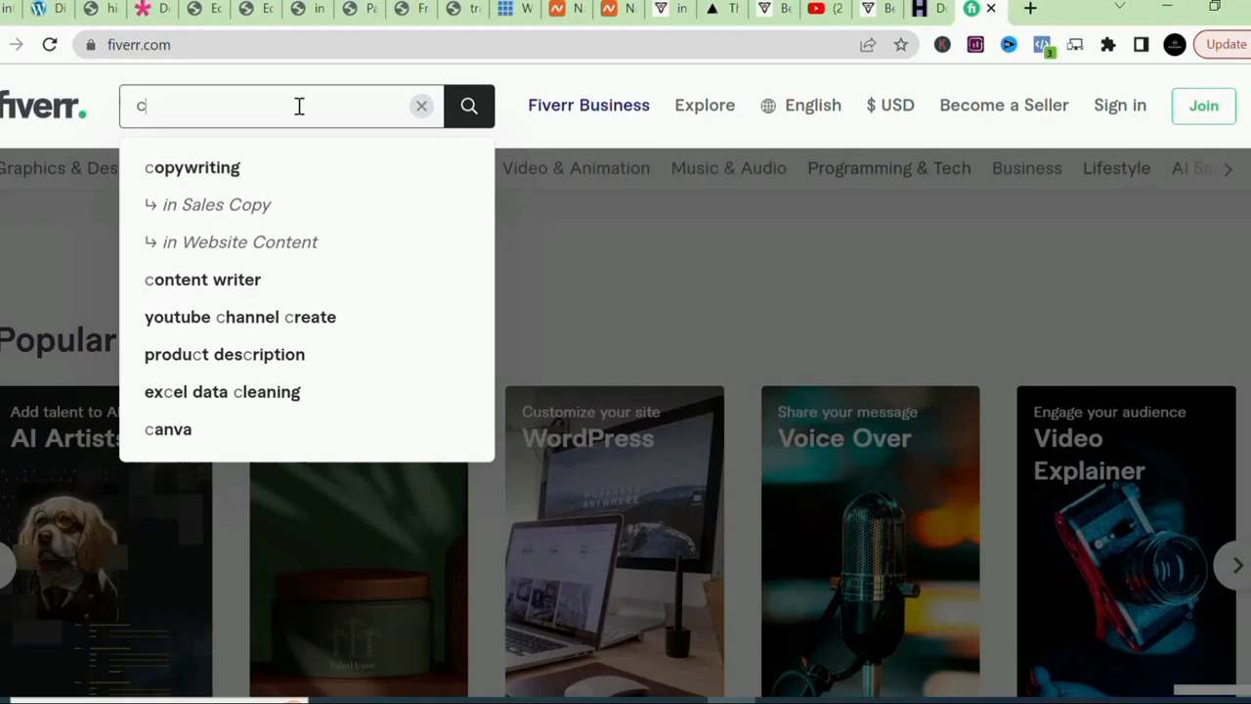
{"action": "type", "text": "onvert"}
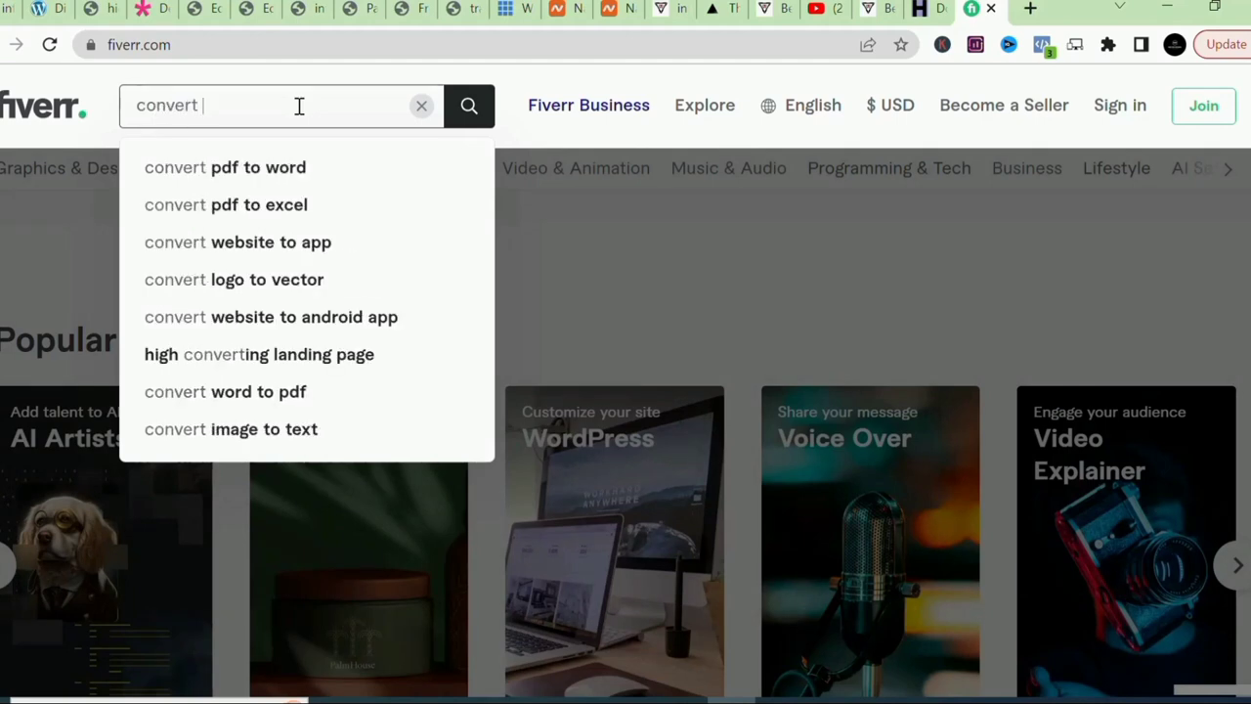
{"action": "type", "text": " html"}
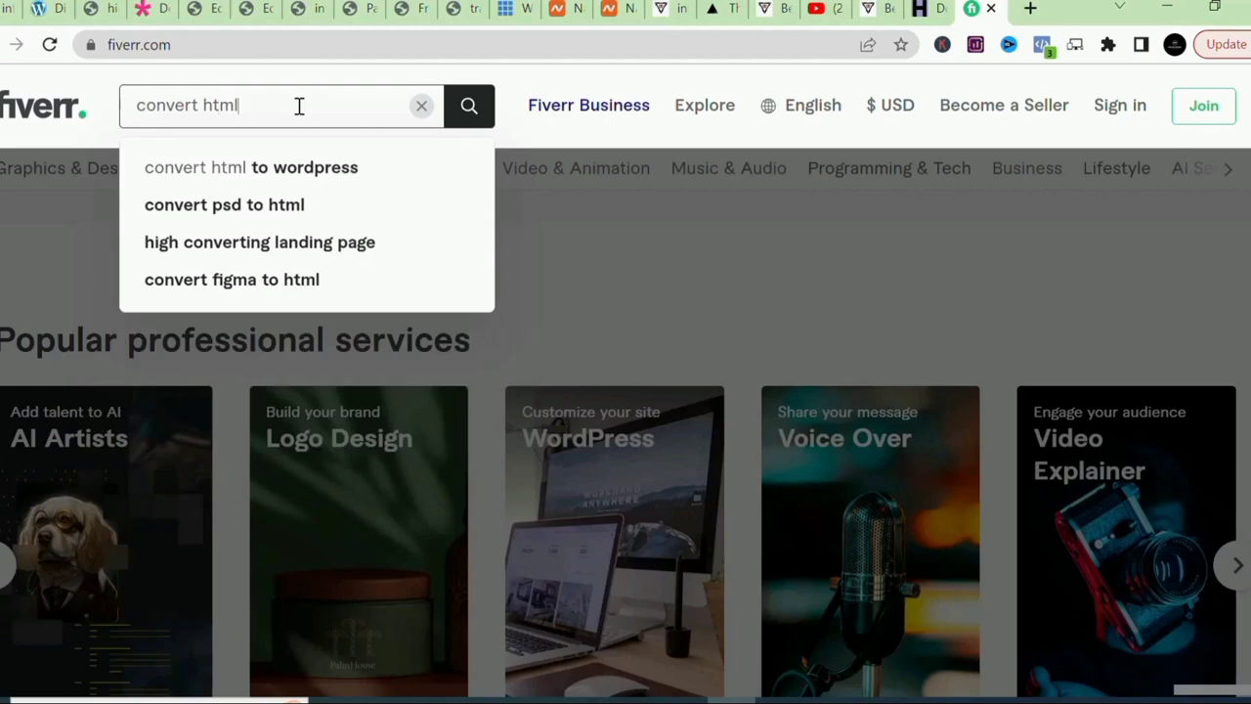
{"action": "type", "text": " to"}
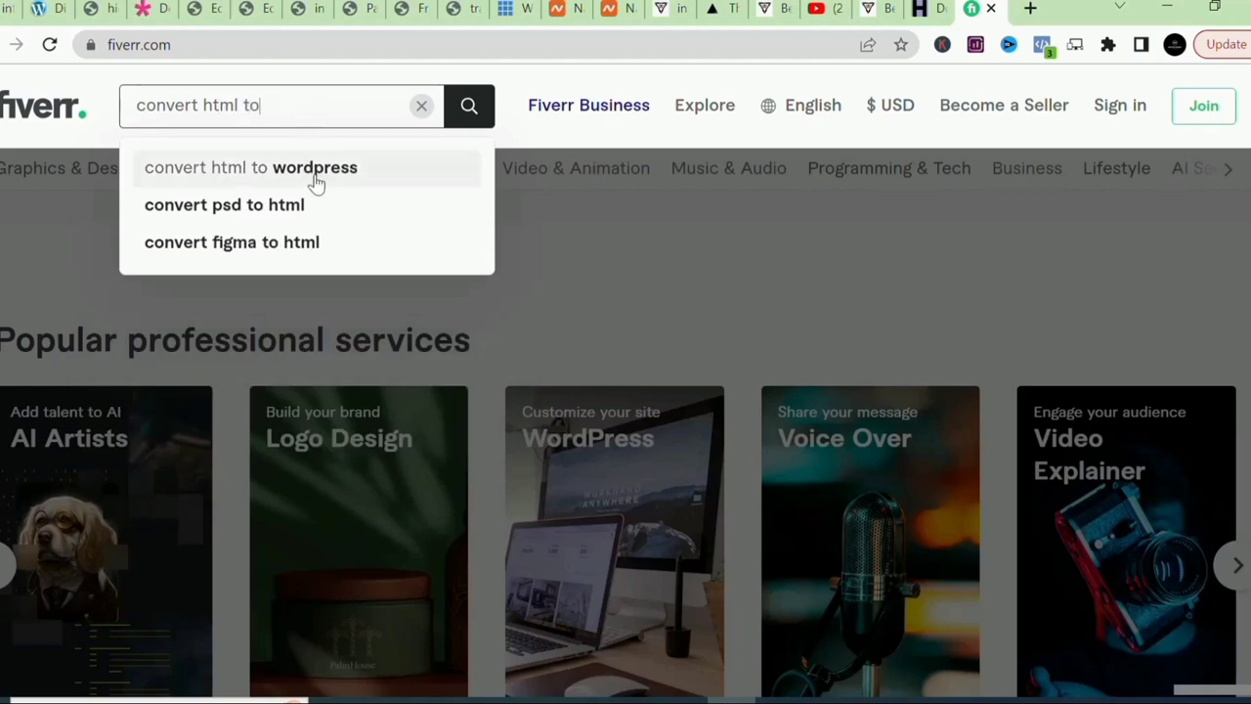
{"action": "left_click", "coordinate": [328, 205]}
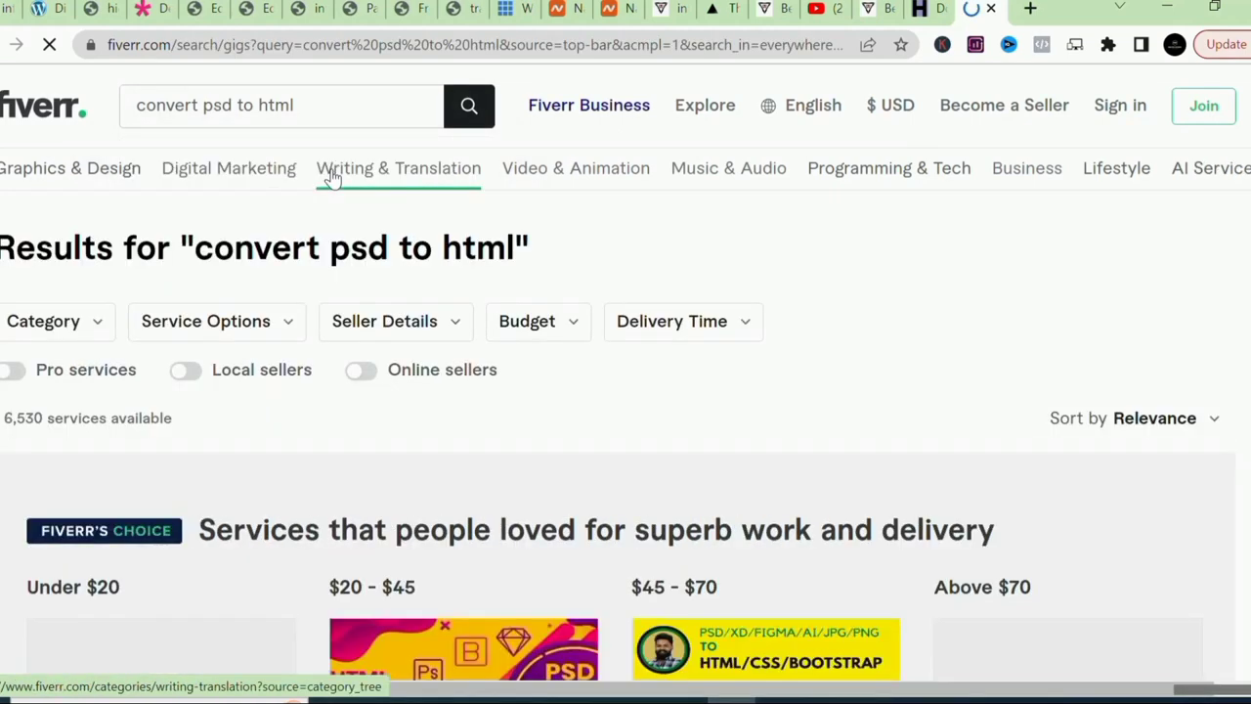
{"action": "left_click", "coordinate": [241, 111]}
{"action": "key", "text": "BackSpace"}
{"action": "key", "text": "BackSpace"}
{"action": "key", "text": "BackSpace"}
{"action": "key", "text": "BackSpace"}
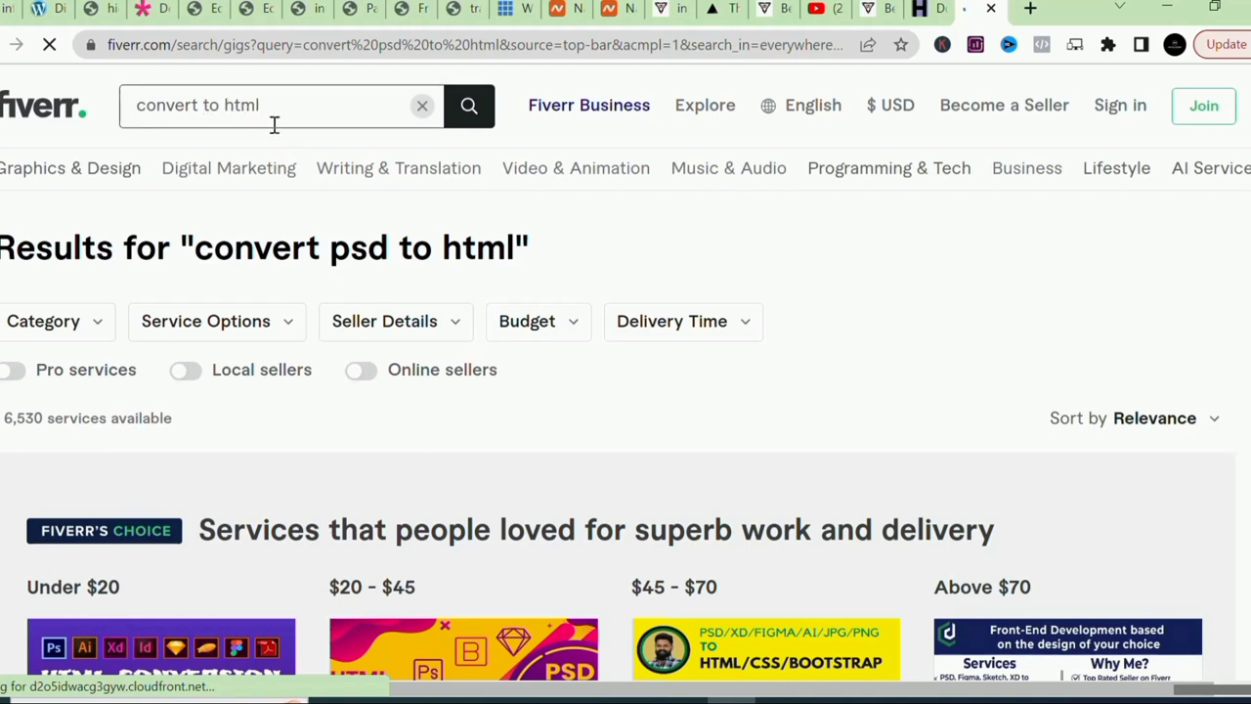
{"action": "left_click", "coordinate": [275, 124]}
{"action": "key", "text": "BackSpace"}
{"action": "key", "text": "BackSpace"}
{"action": "key", "text": "BackSpace"}
{"action": "key", "text": "BackSpace"}
{"action": "key", "text": "BackSpace"}
{"action": "key", "text": "BackSpace"}
{"action": "key", "text": "BackSpace"}
{"action": "type", "text": "html to w"}
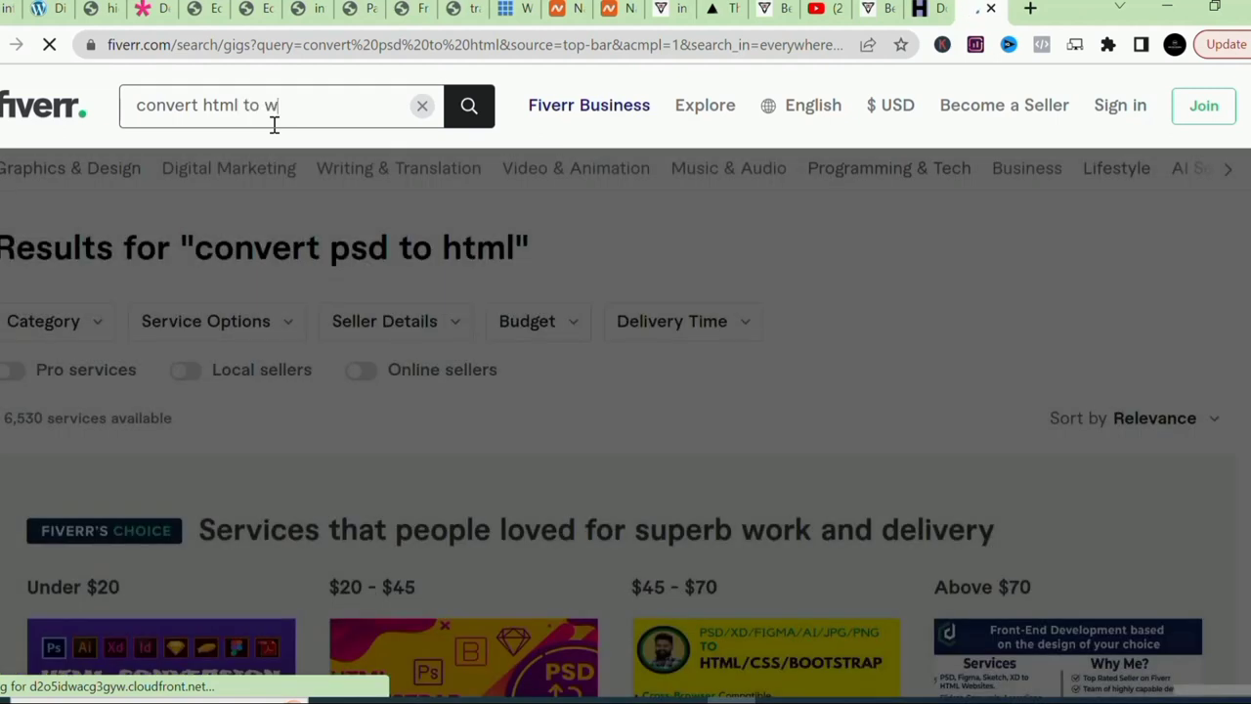
{"action": "type", "text": "ordpress"}
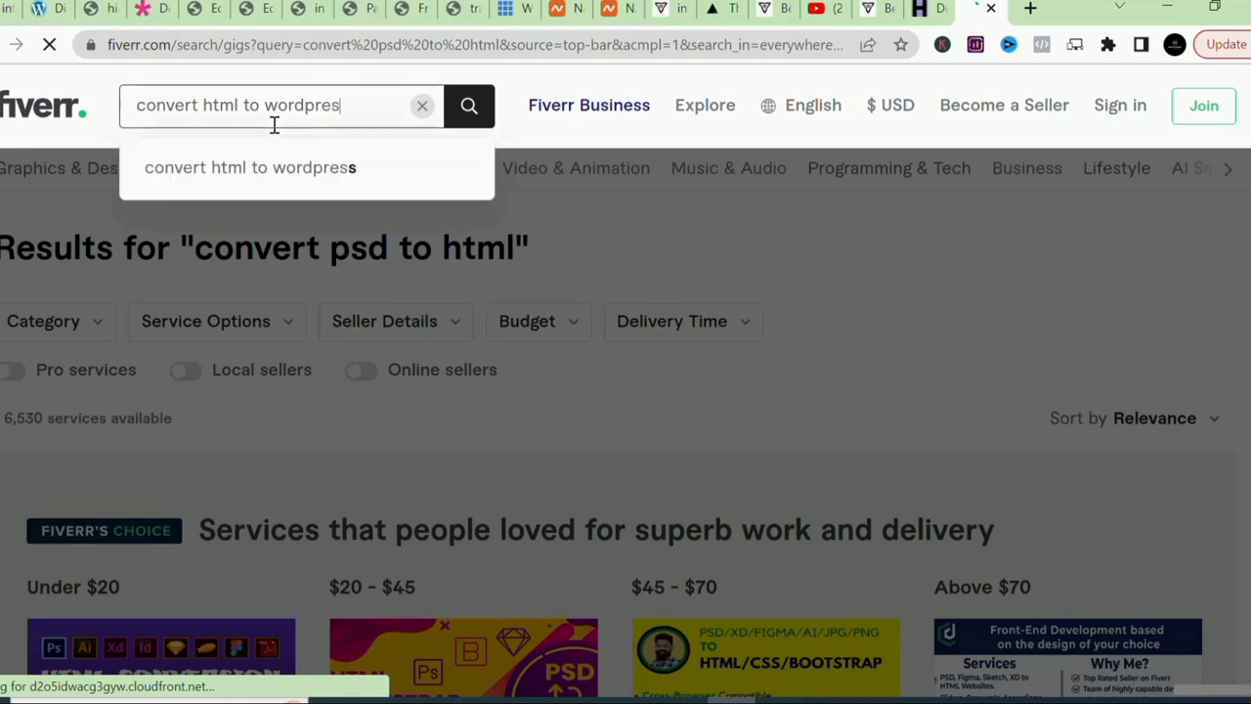
{"action": "left_click", "coordinate": [457, 117]}
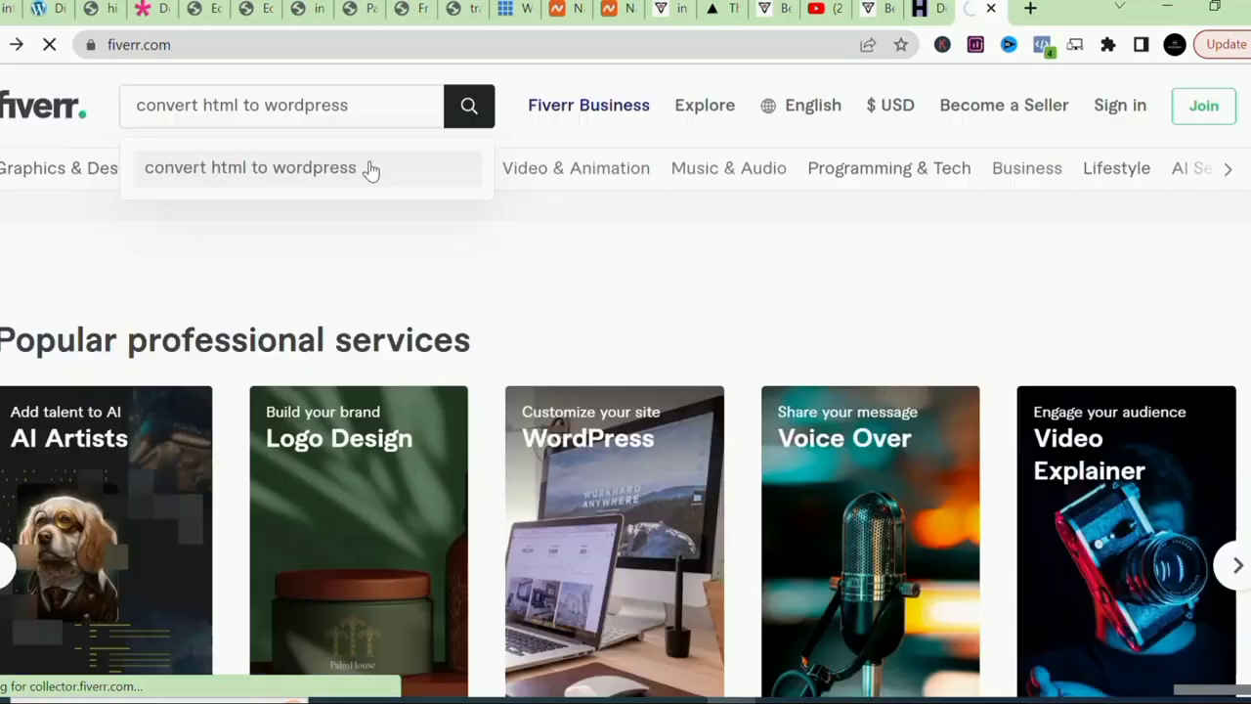
{"action": "left_click", "coordinate": [371, 170]}
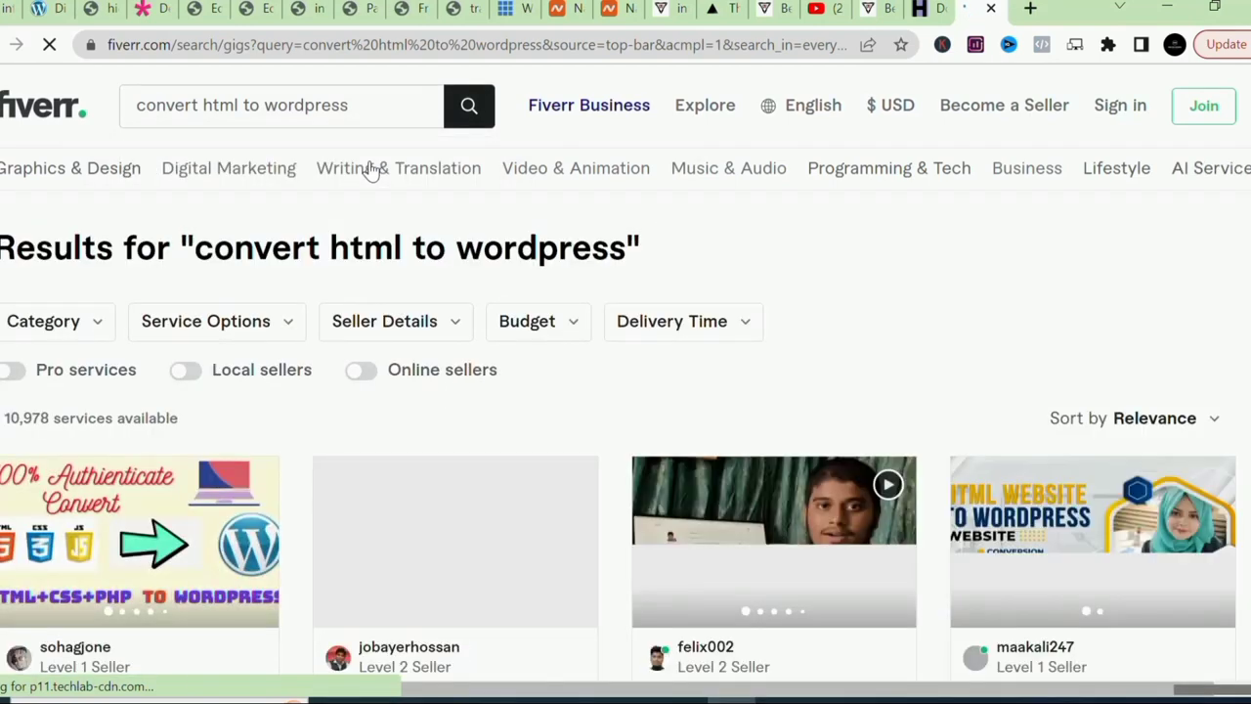
{"action": "scroll", "coordinate": [372, 170], "scroll_direction": "down", "scroll_amount": 2}
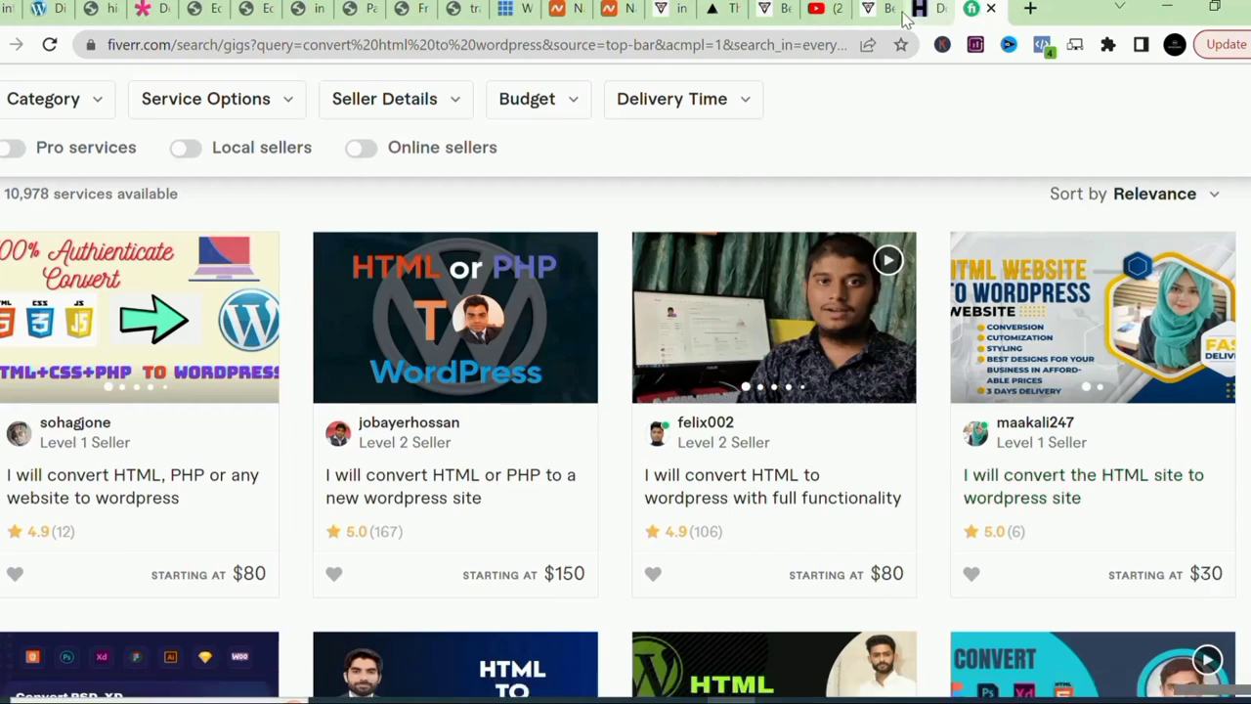
Return to the ThemeMatcher tab and close the tip to show the theme preview.
{"action": "left_click", "coordinate": [709, 16]}
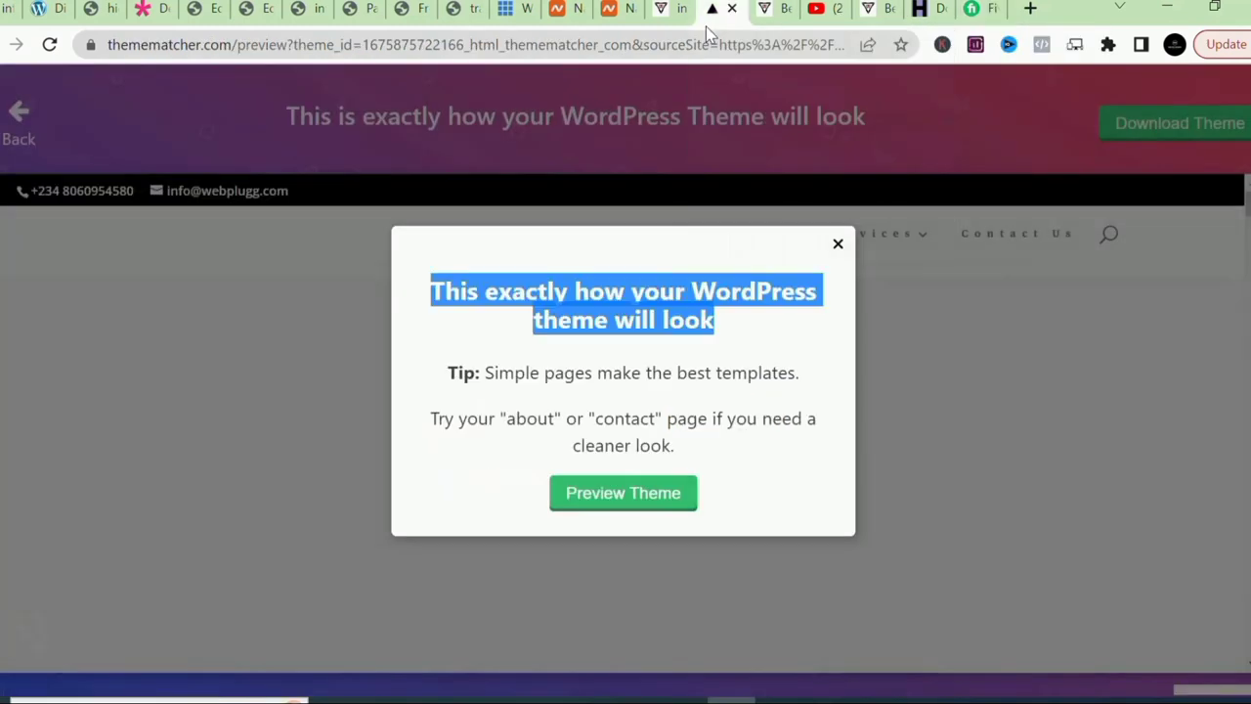
{"action": "left_click_drag", "start_coordinate": [746, 420], "coordinate": [613, 505]}
{"action": "left_click", "coordinate": [771, 419]}
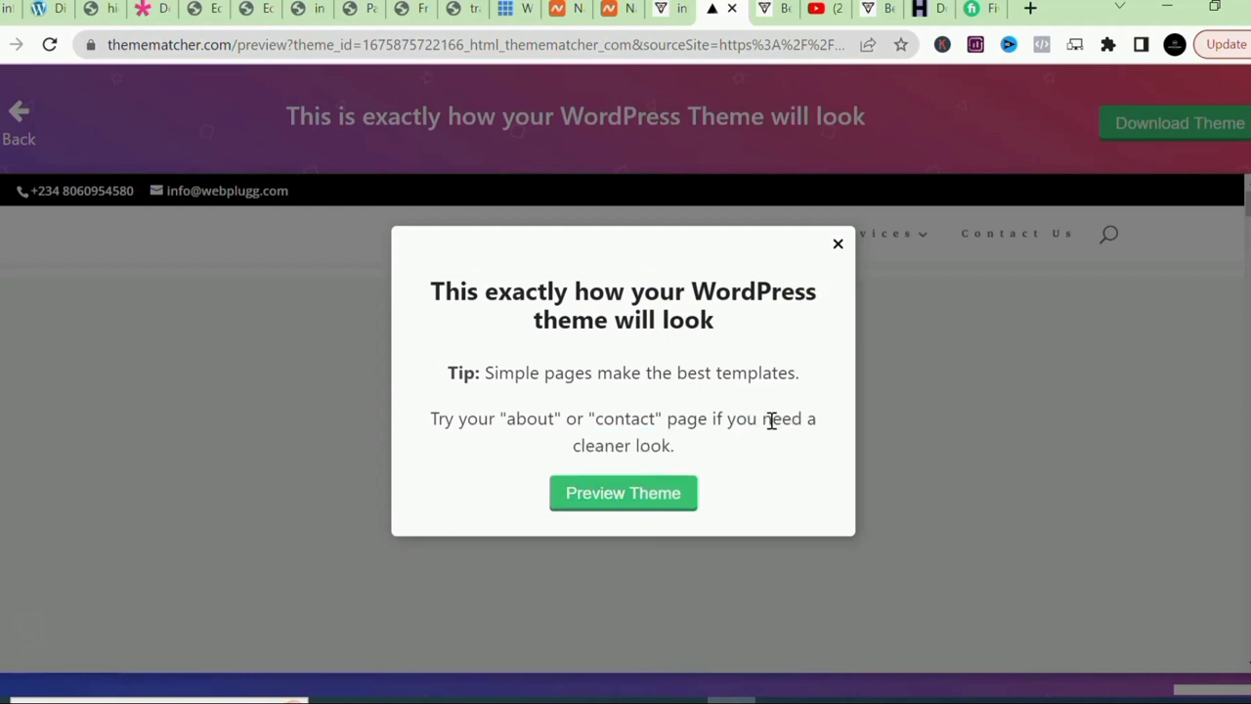
{"action": "left_click", "coordinate": [651, 506]}
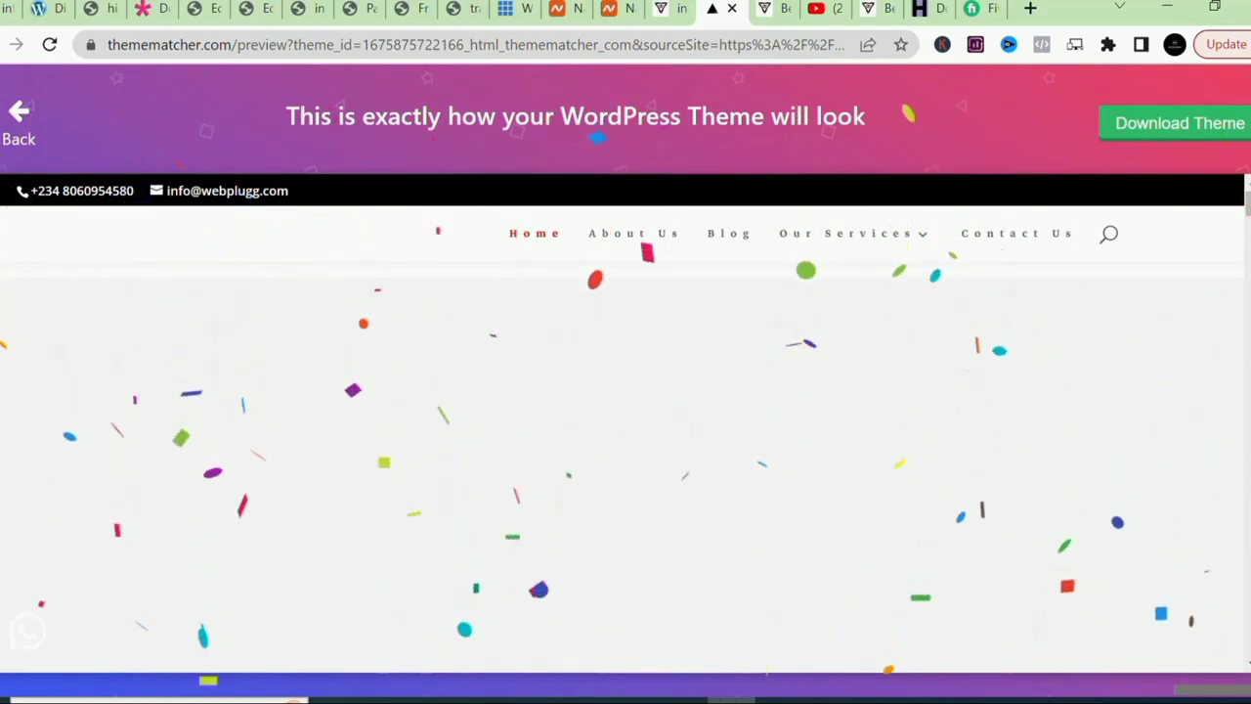
Review the preview's blog posts, testimonies and contact form, then request the theme download.
{"action": "scroll", "coordinate": [626, 469], "scroll_direction": "down", "scroll_amount": 18}
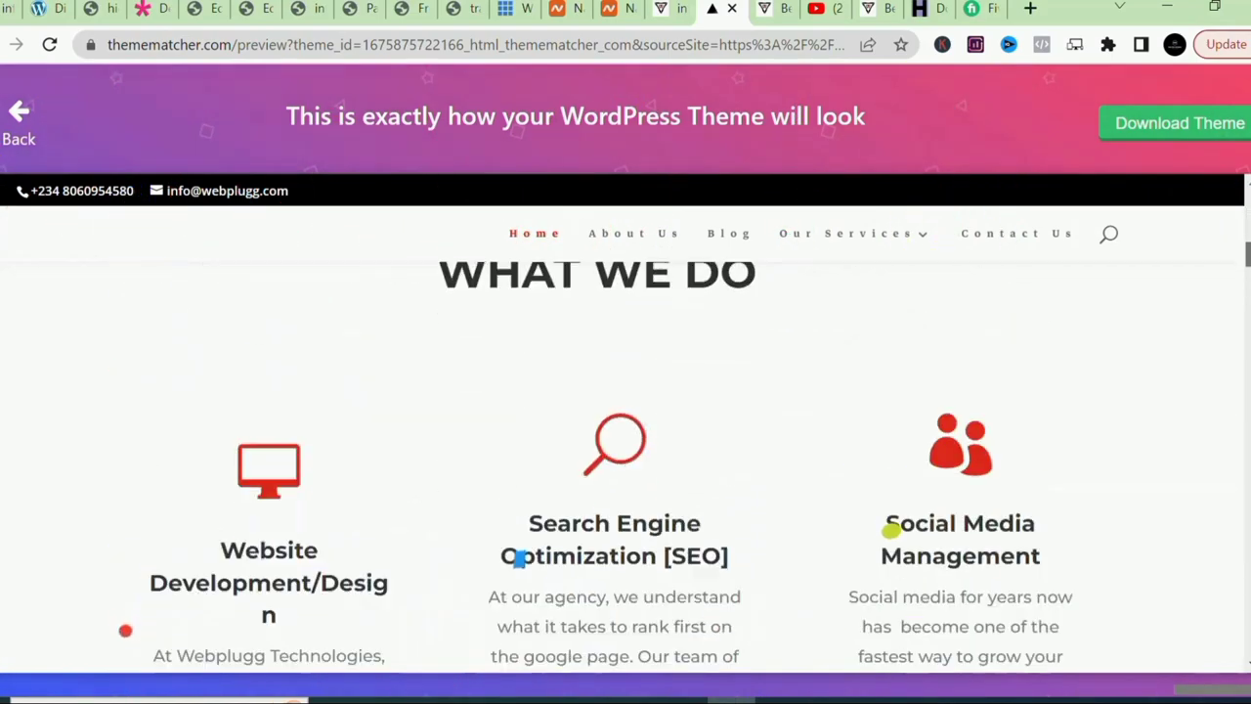
{"action": "scroll", "coordinate": [626, 470], "scroll_direction": "down", "scroll_amount": 10}
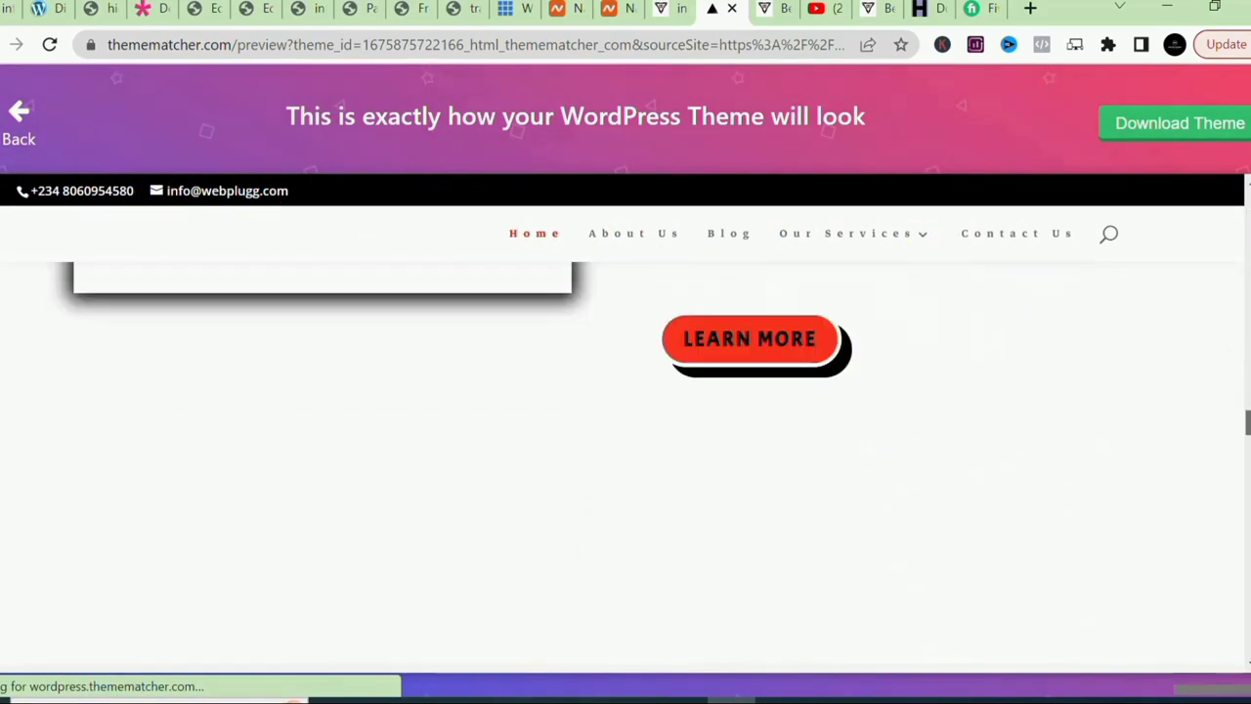
{"action": "scroll", "coordinate": [625, 469], "scroll_direction": "down", "scroll_amount": 12}
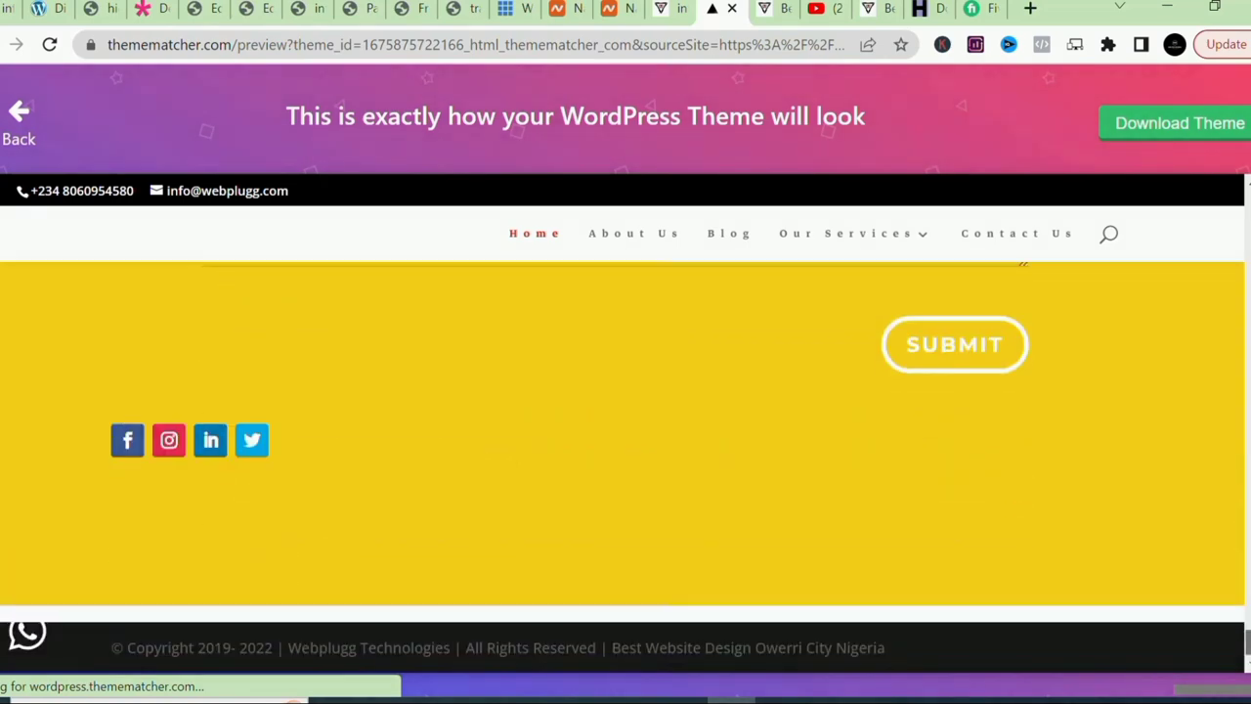
{"action": "scroll", "coordinate": [626, 470], "scroll_direction": "up", "scroll_amount": 18}
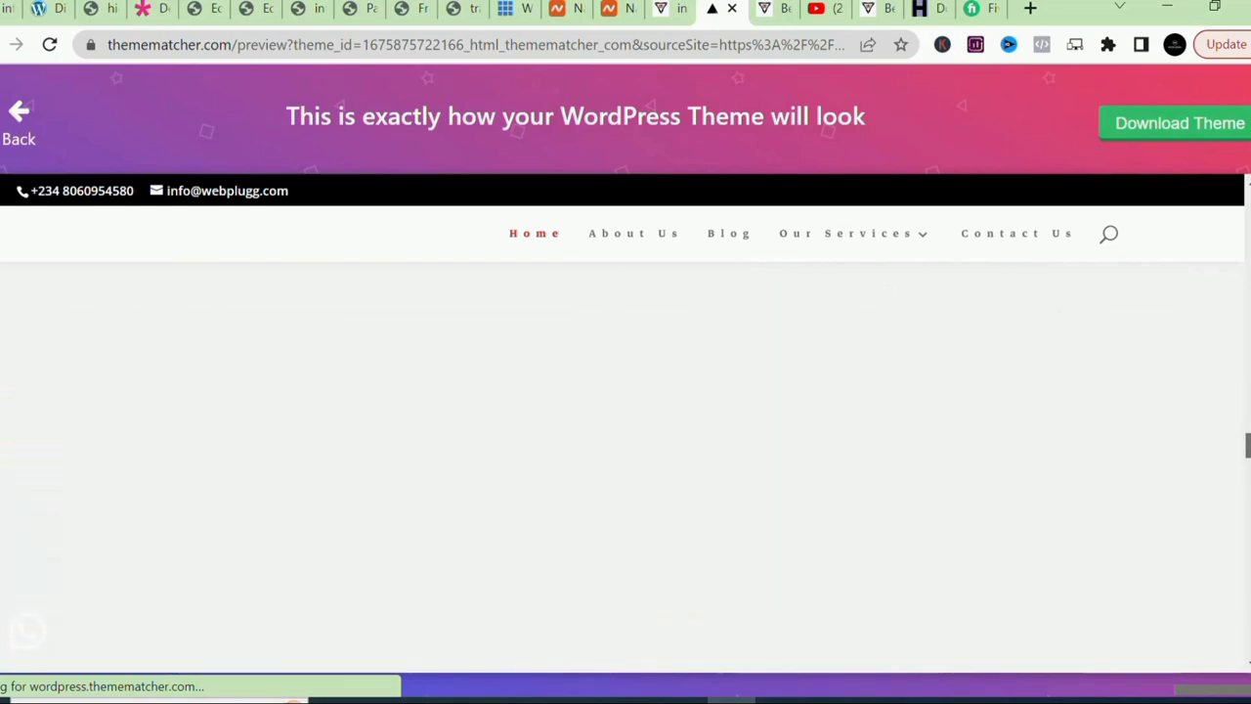
{"action": "scroll", "coordinate": [626, 469], "scroll_direction": "up", "scroll_amount": 10}
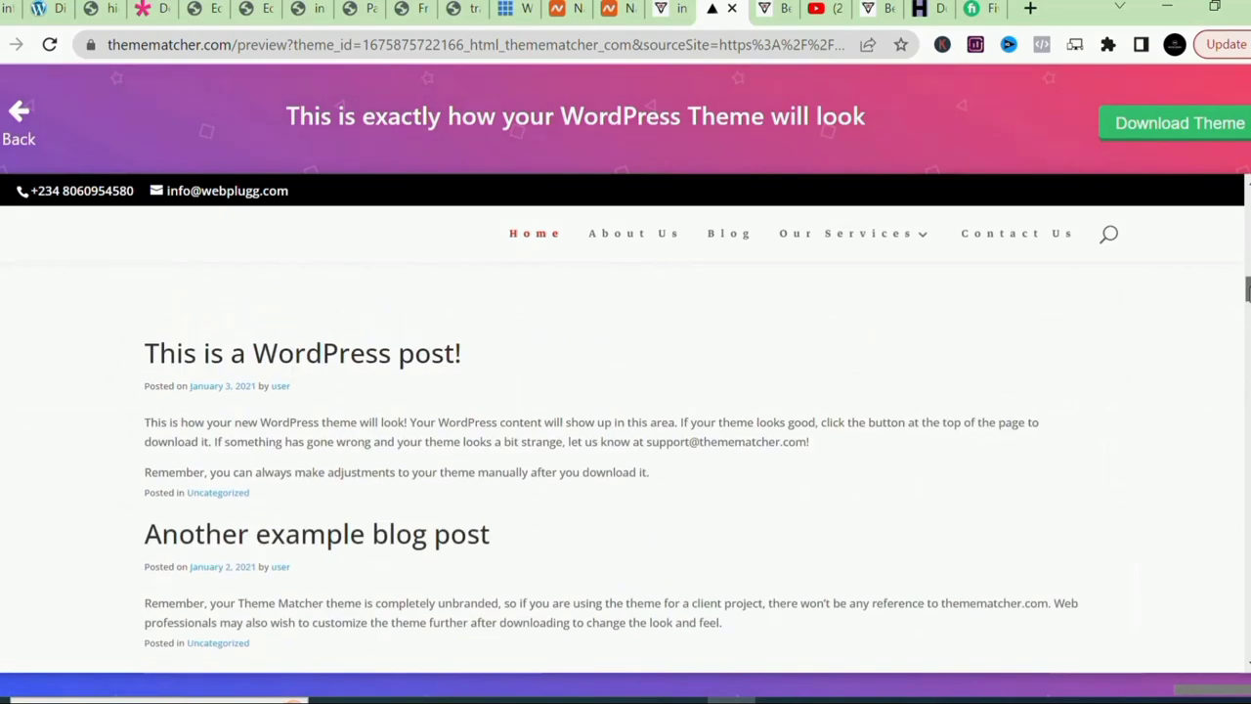
{"action": "scroll", "coordinate": [278, 336], "scroll_direction": "up", "scroll_amount": 5}
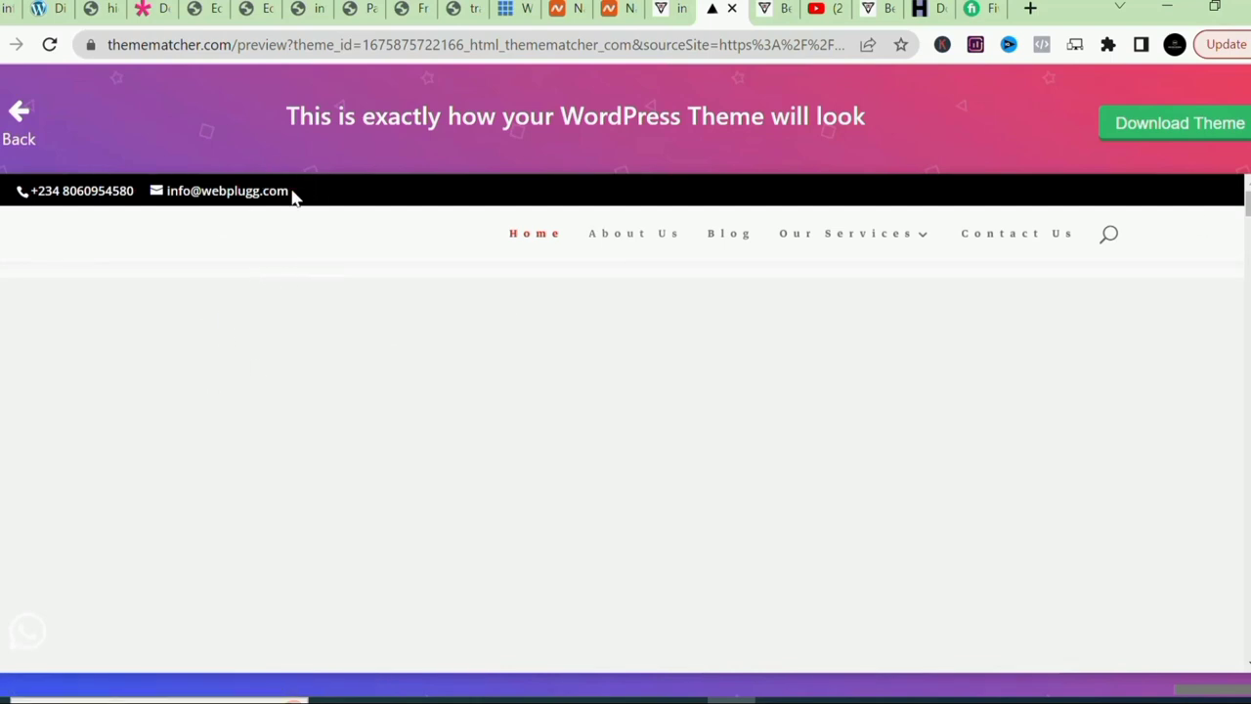
{"action": "scroll", "coordinate": [626, 470], "scroll_direction": "down", "scroll_amount": 5}
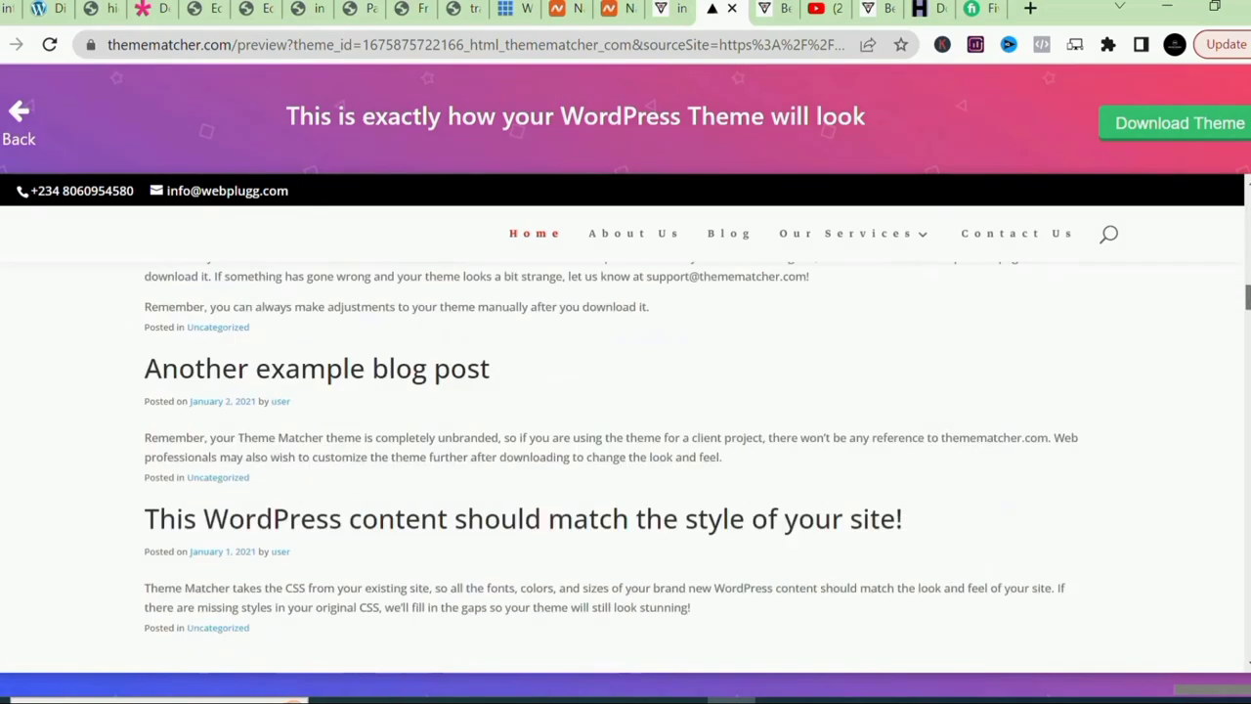
{"action": "scroll", "coordinate": [626, 470], "scroll_direction": "down", "scroll_amount": 10}
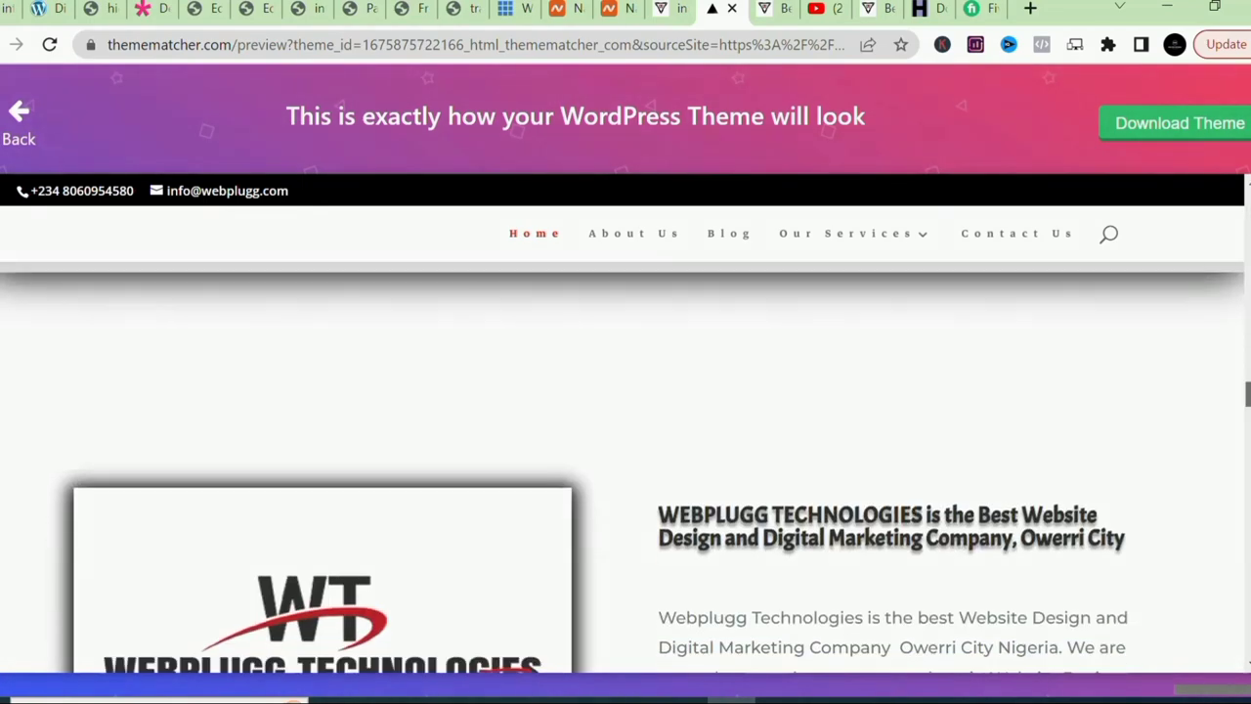
{"action": "scroll", "coordinate": [625, 470], "scroll_direction": "down", "scroll_amount": 5}
{"action": "scroll", "coordinate": [626, 469], "scroll_direction": "down", "scroll_amount": 5}
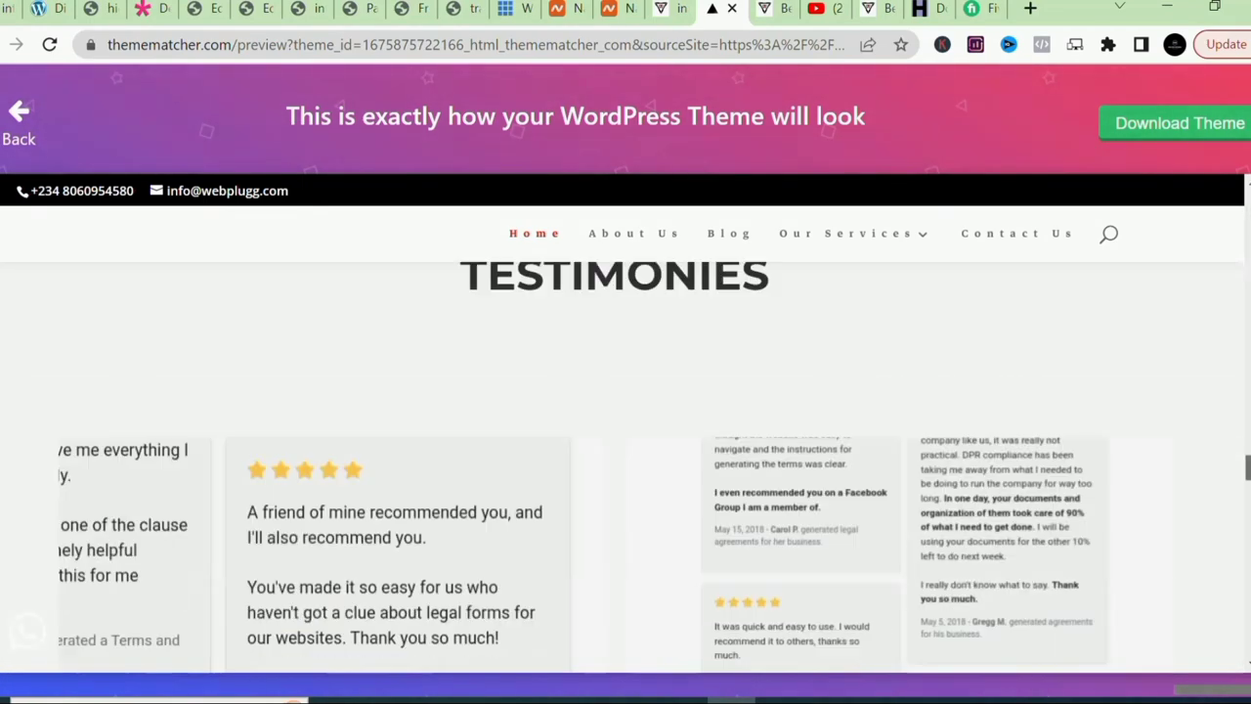
{"action": "scroll", "coordinate": [626, 470], "scroll_direction": "down", "scroll_amount": 10}
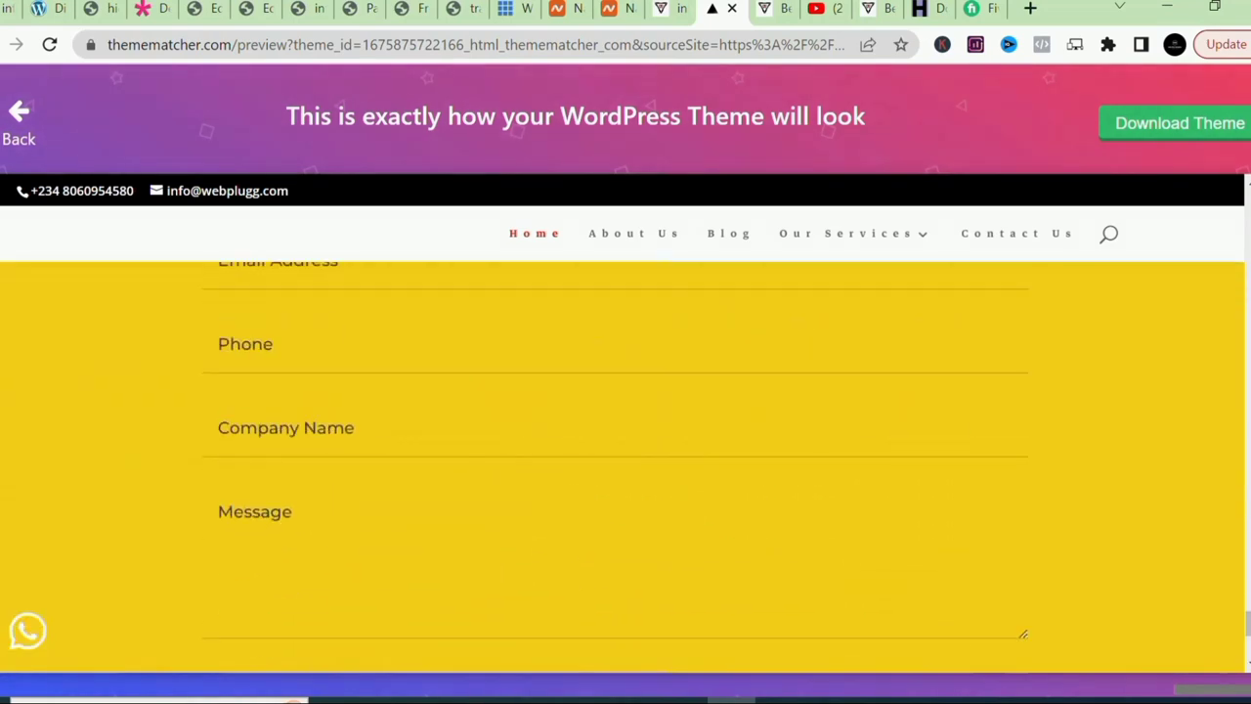
{"action": "left_click", "coordinate": [1198, 131]}
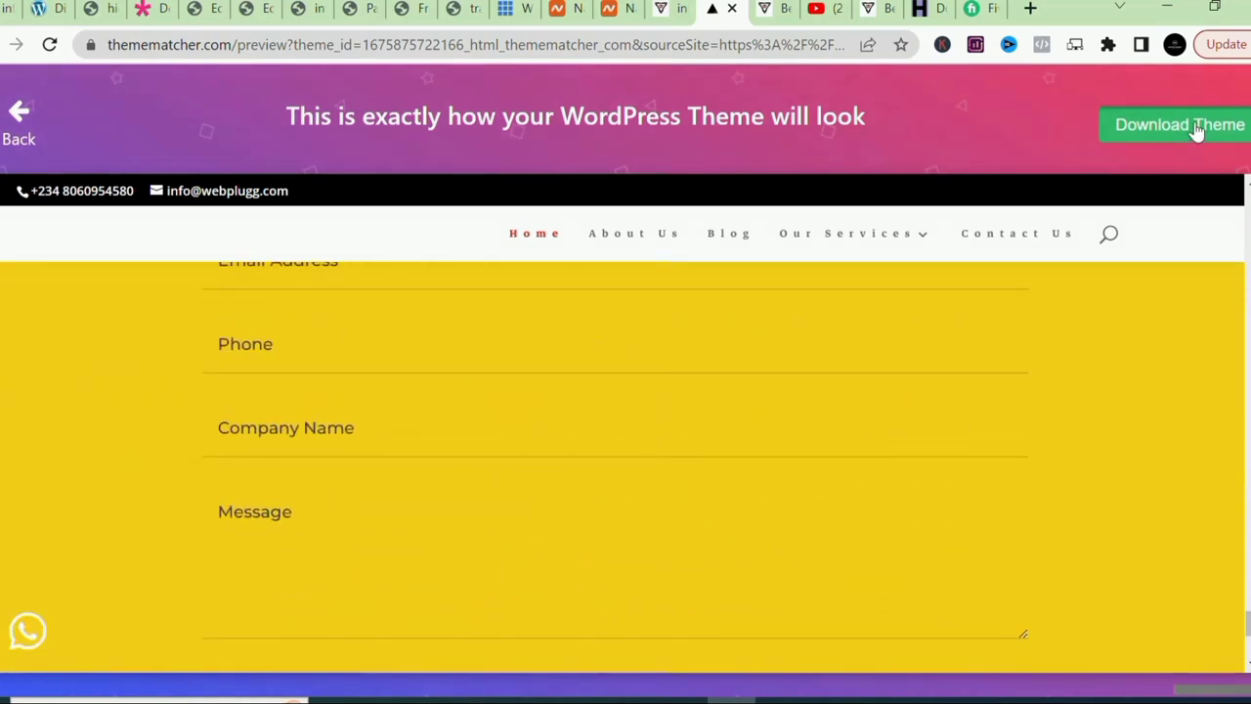